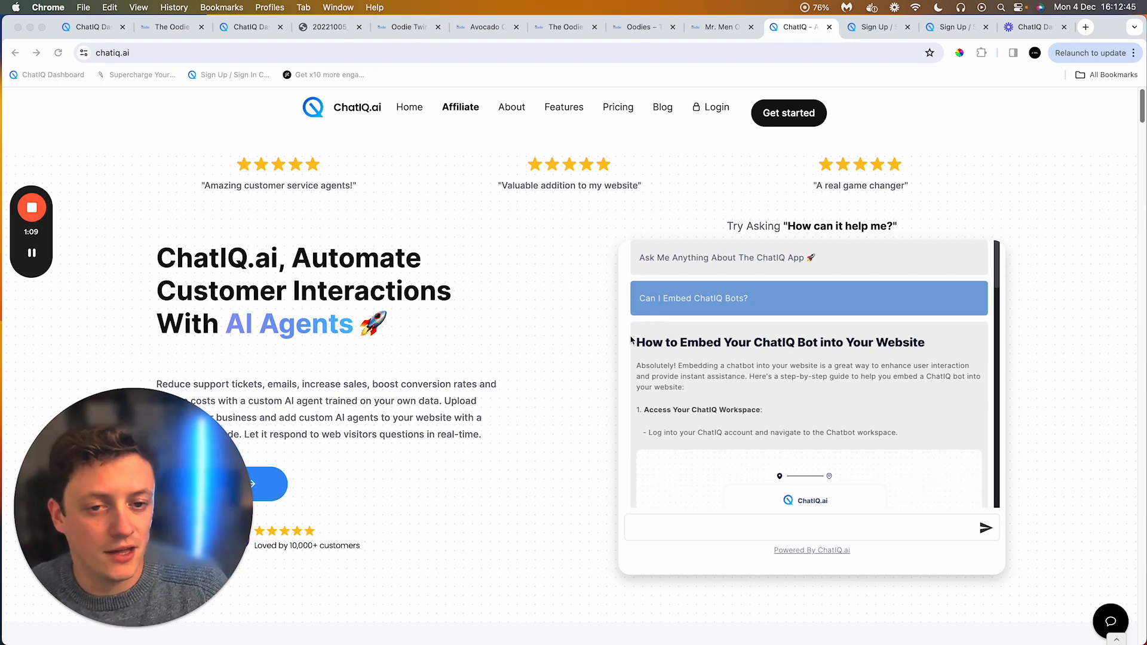
Step: Read through the demo chatbot's step-by-step answer on how to embed a ChatIQ bot into a website
click(563, 359)
scroll(702, 338, down, 1)
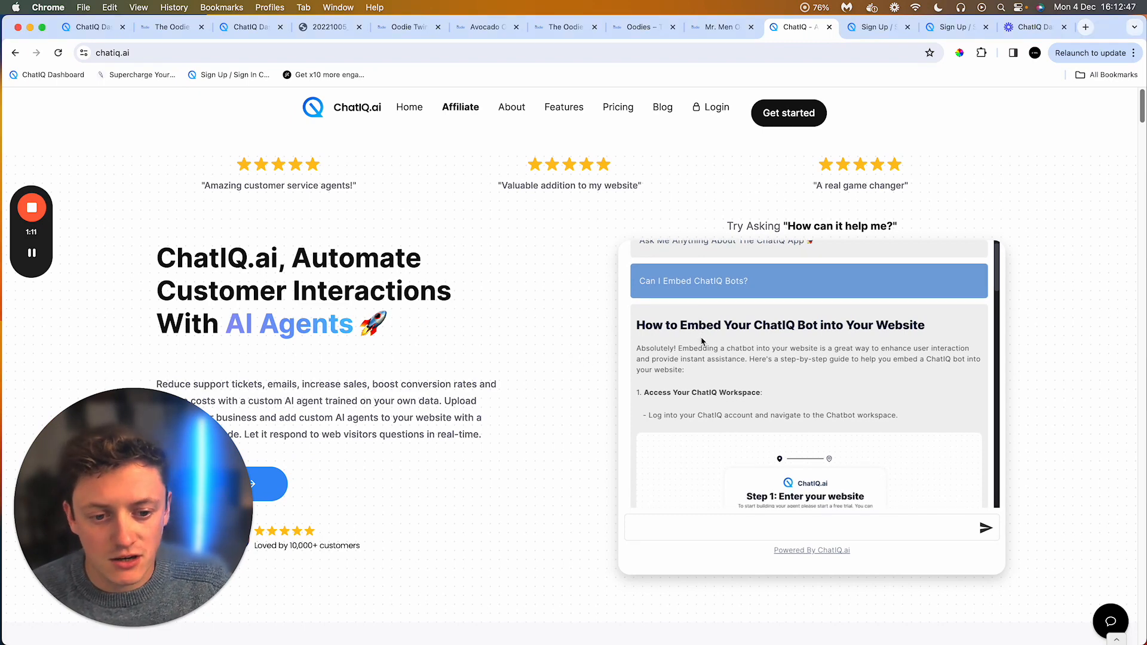
scroll(702, 338, down, 1)
scroll(702, 340, down, 2)
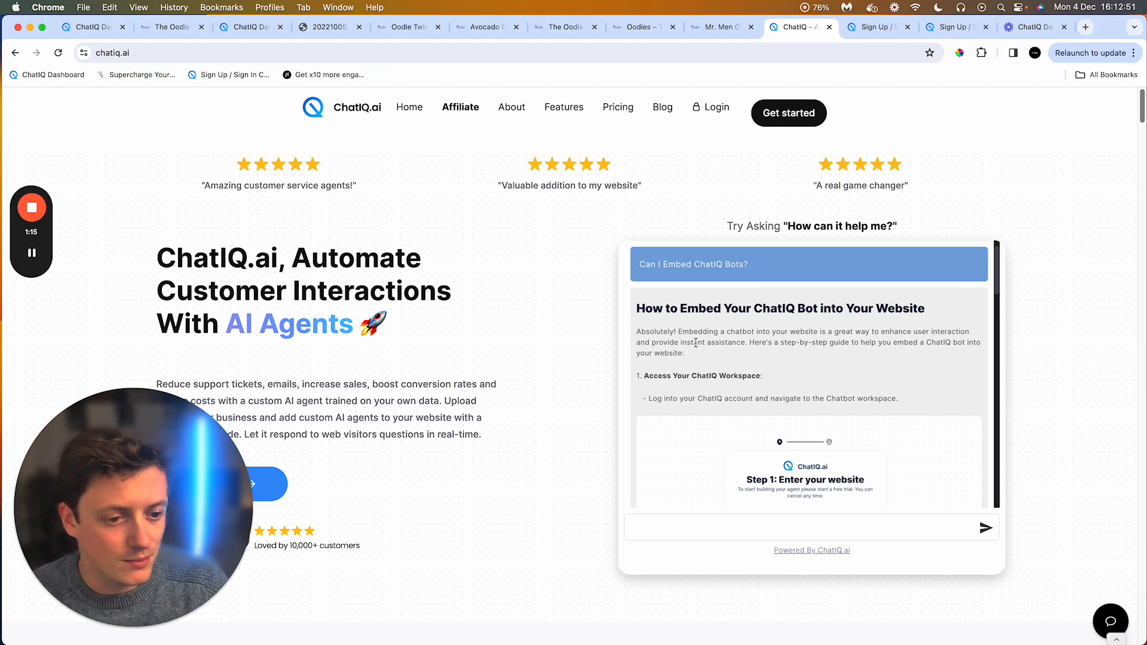
scroll(696, 342, down, 3)
scroll(695, 344, down, 10)
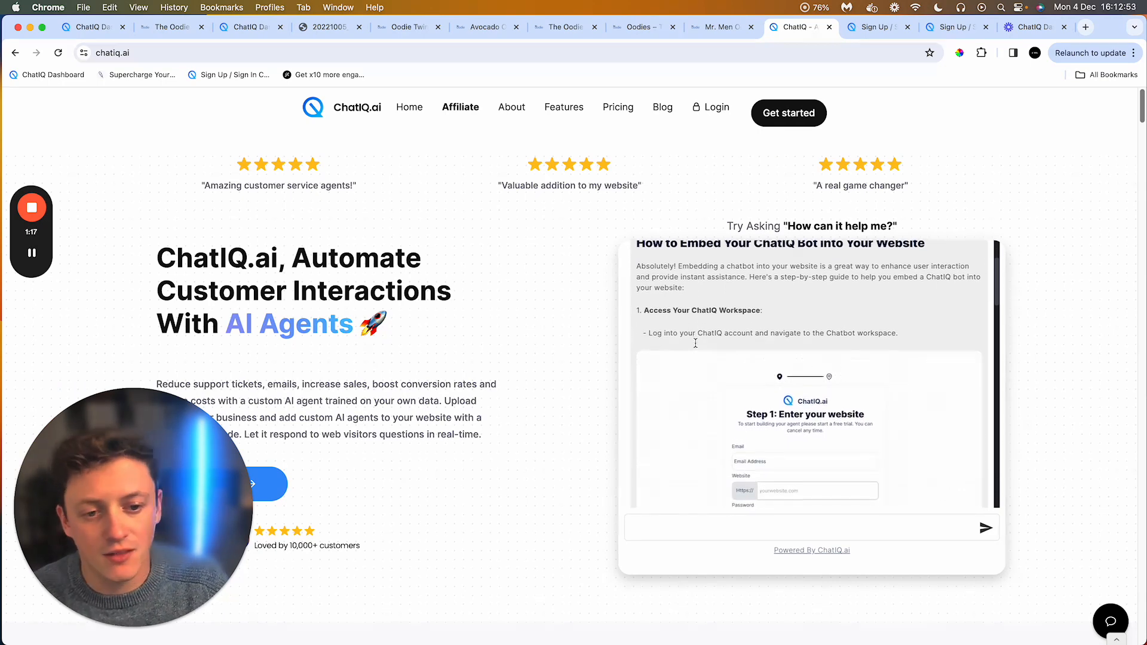
scroll(695, 344, down, 7)
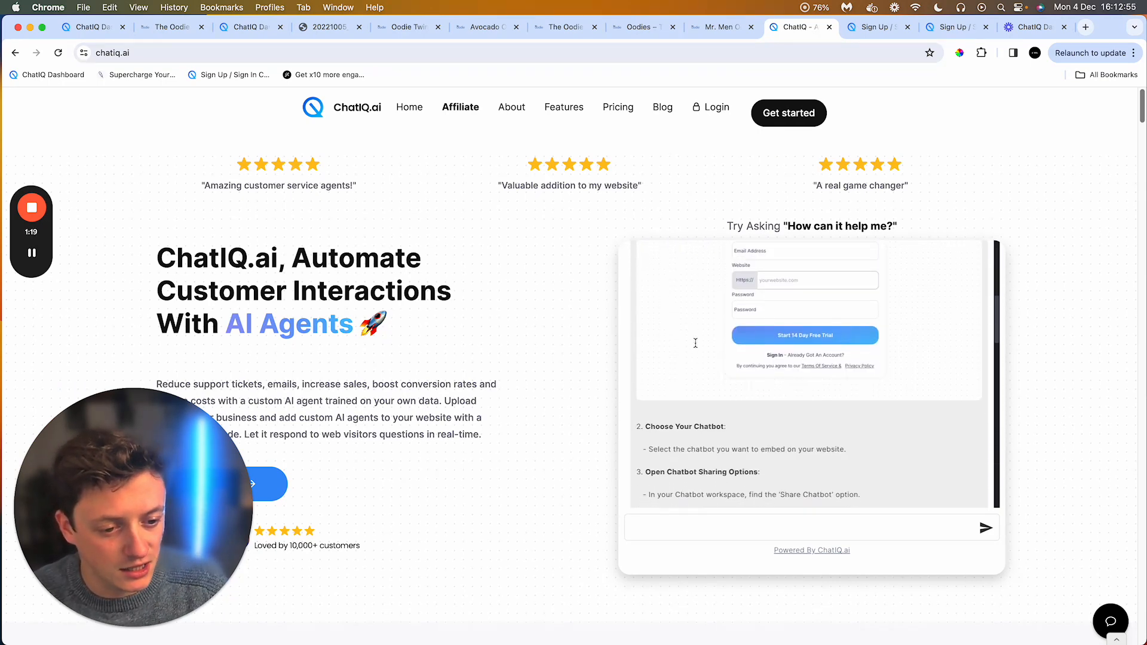
scroll(696, 347, down, 1)
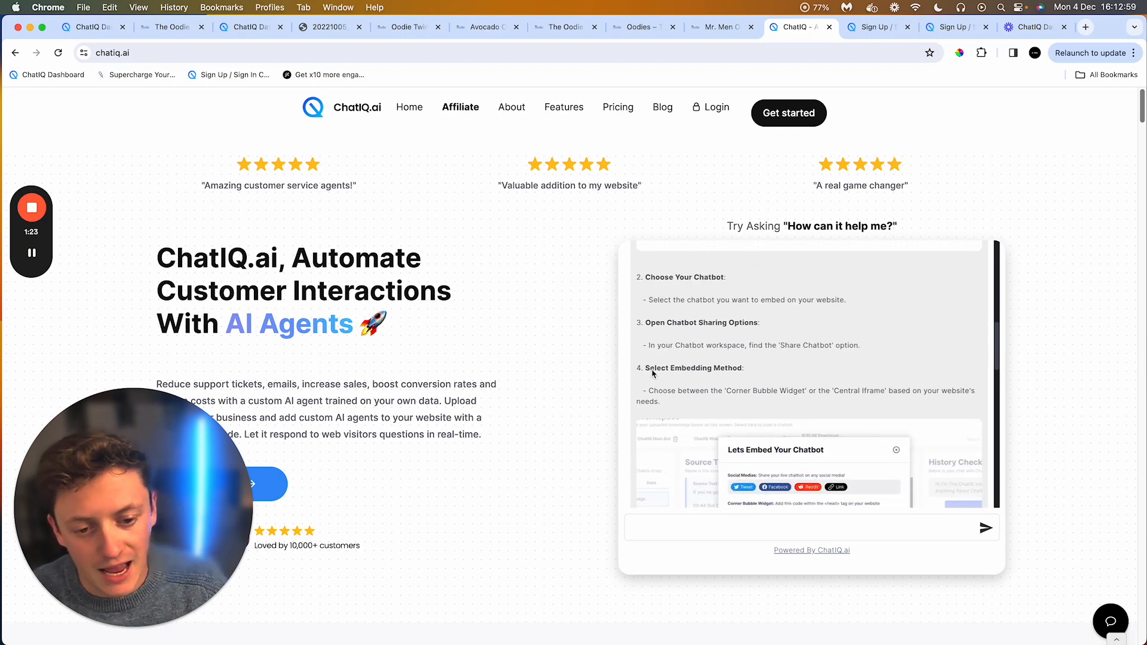
scroll(669, 413, down, 8)
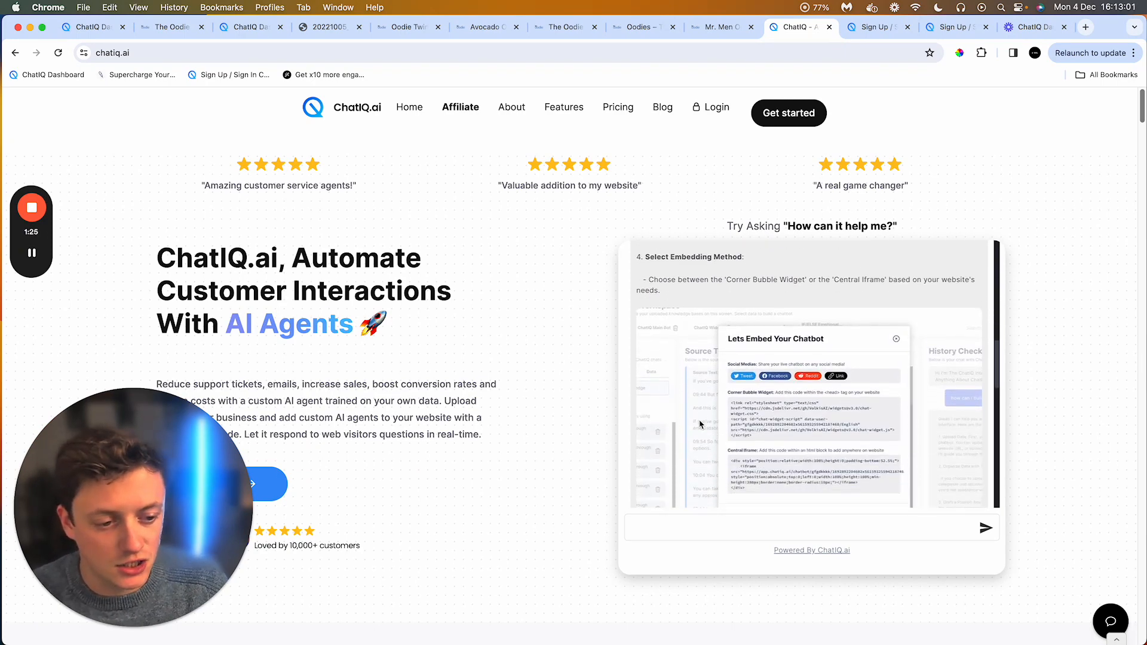
scroll(700, 424, up, 15)
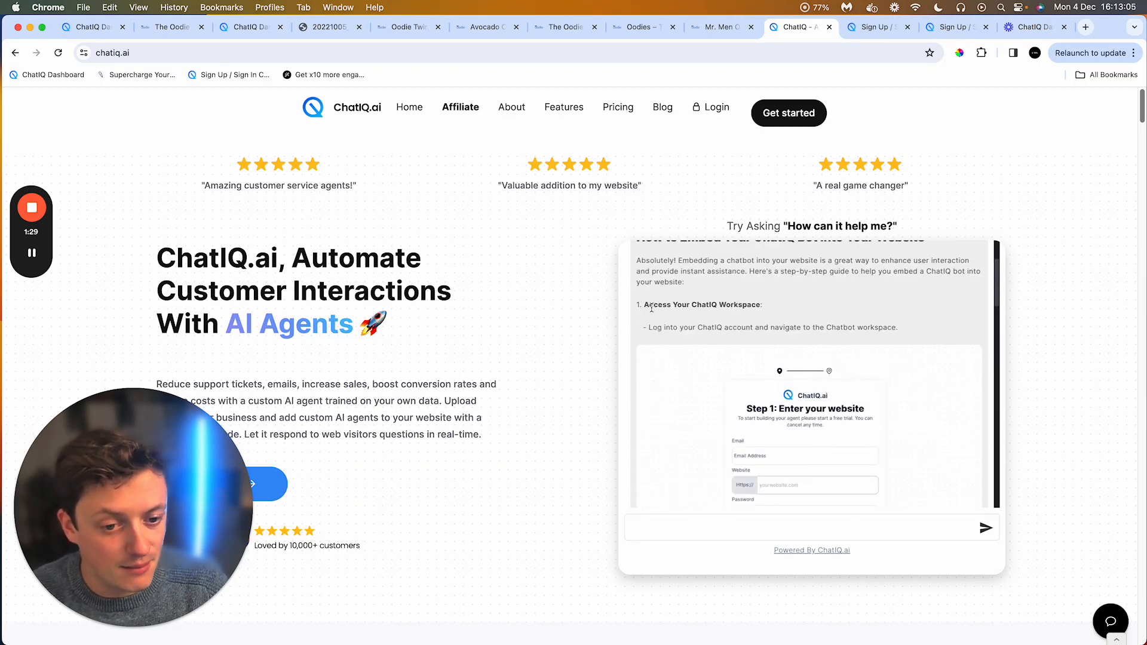
scroll(672, 328, down, 3)
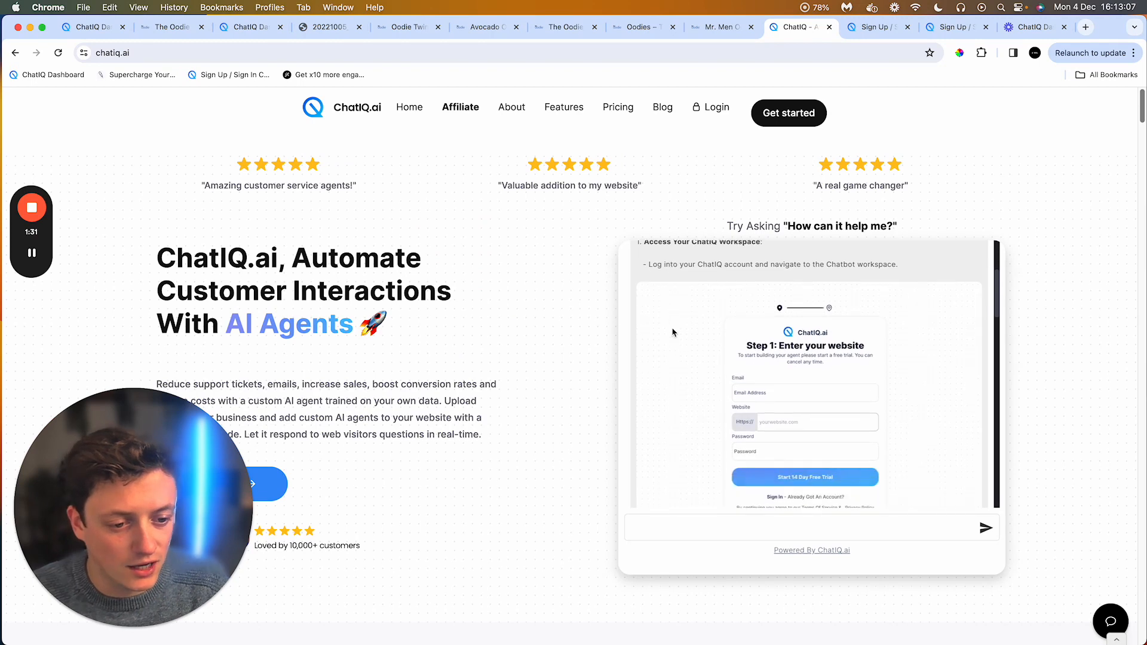
scroll(675, 332, down, 2)
scroll(741, 332, down, 8)
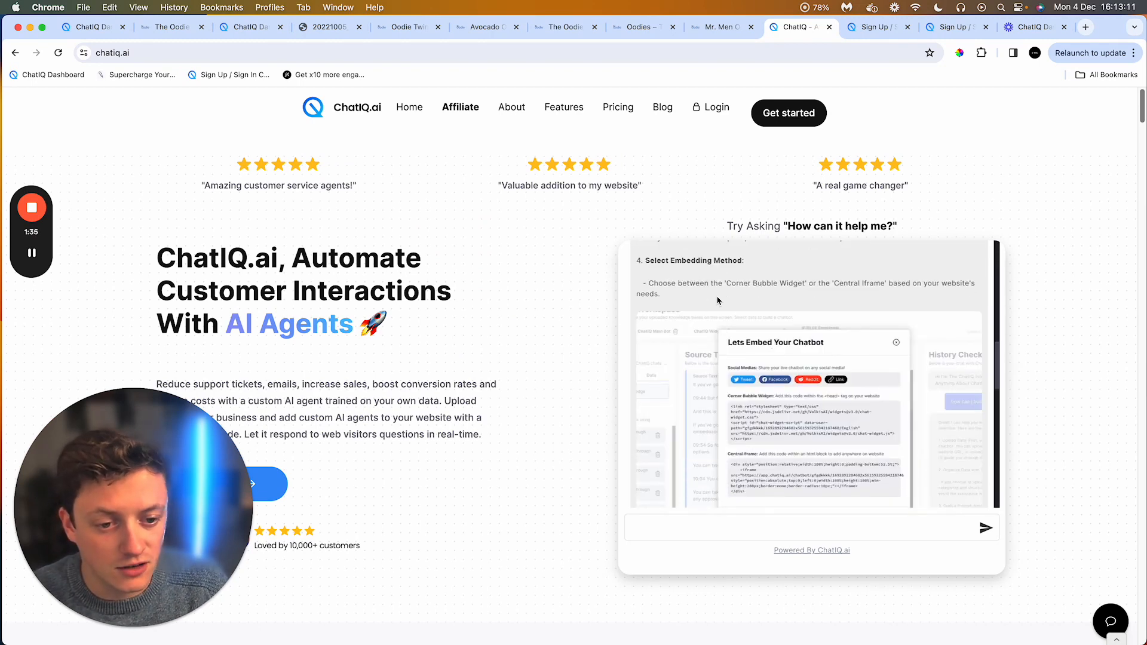
scroll(764, 412, down, 5)
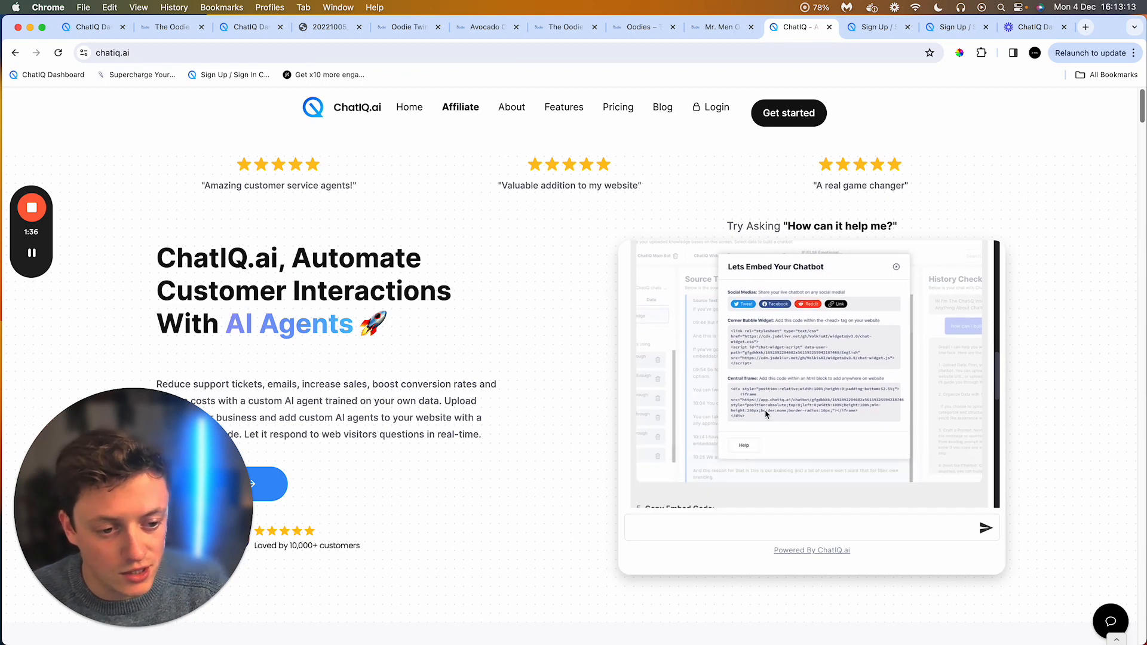
scroll(765, 411, down, 5)
scroll(765, 412, up, 2)
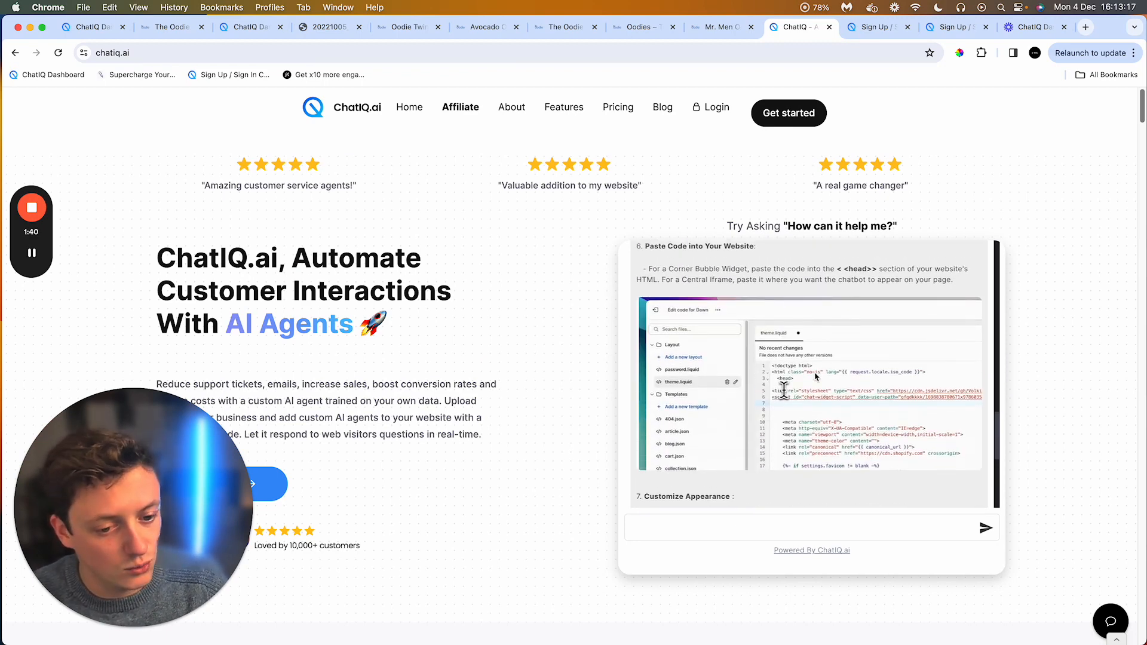
scroll(809, 397, down, 5)
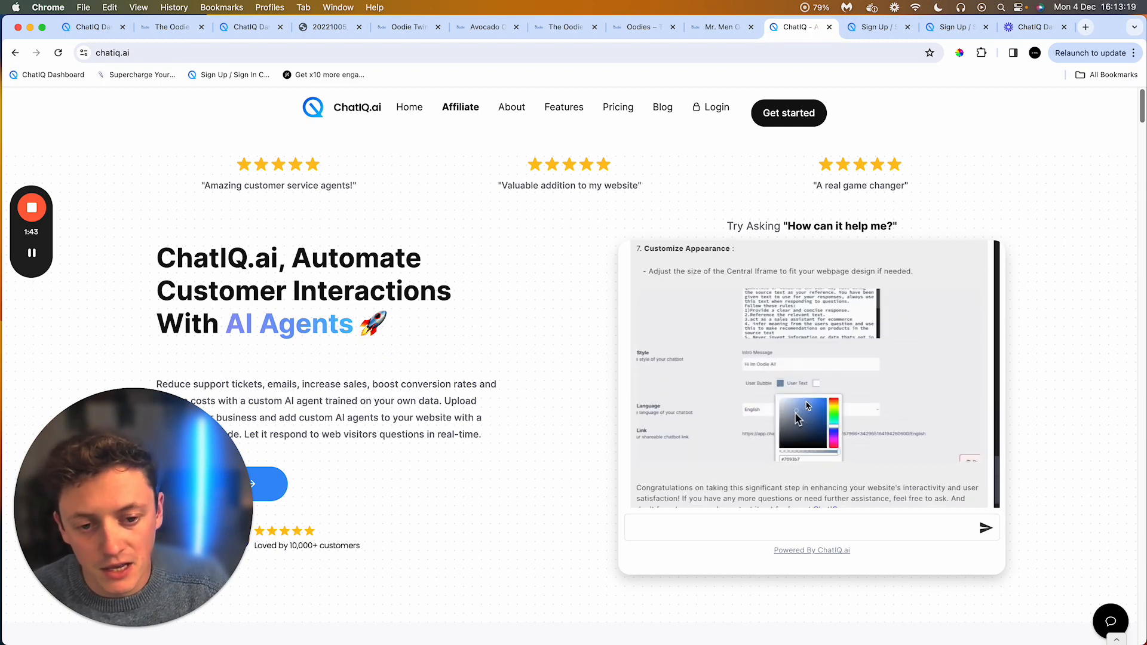
scroll(806, 405, down, 1)
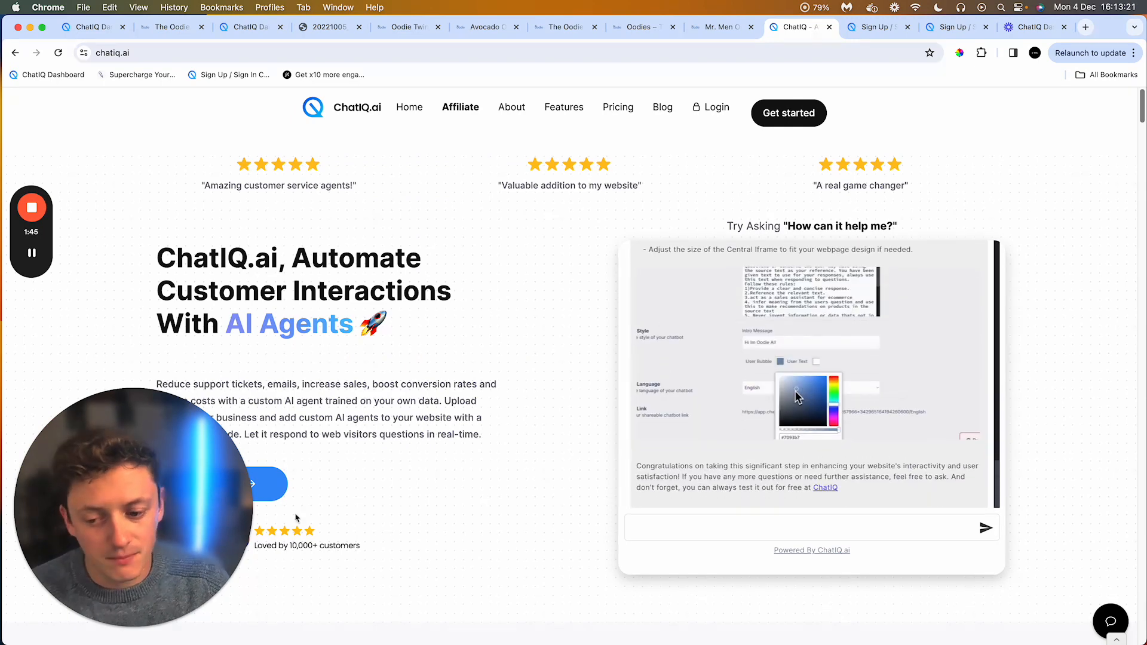
Step: Switch to the sign-up tab showing the Embed Your Chatbot step and copy the head embed code
click(115, 627)
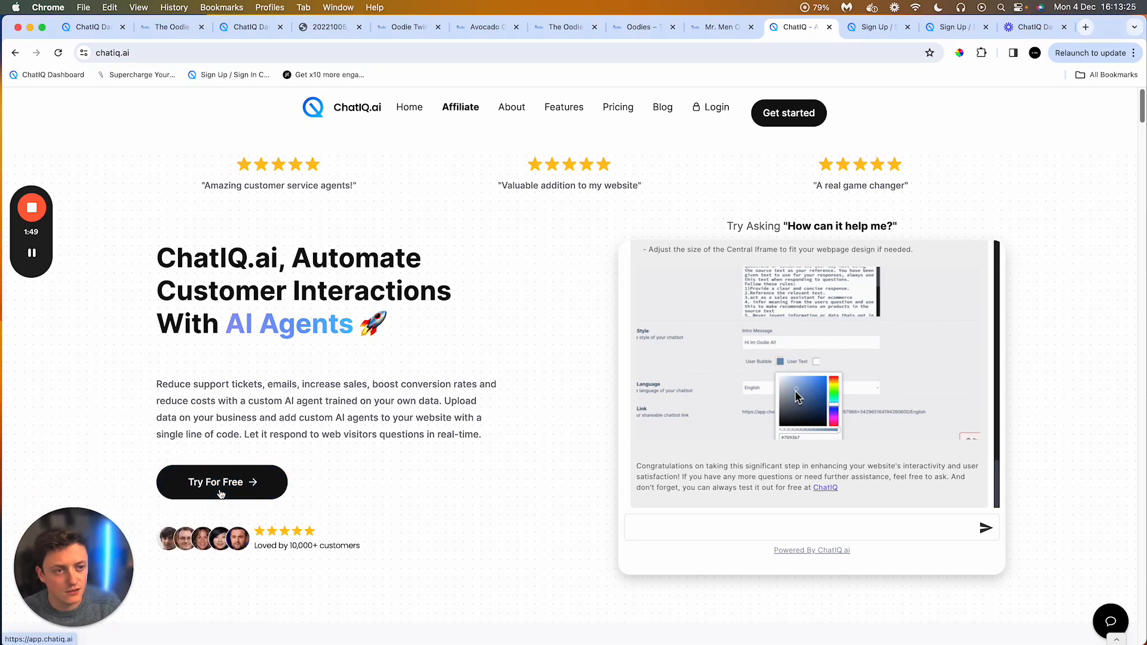
click(872, 27)
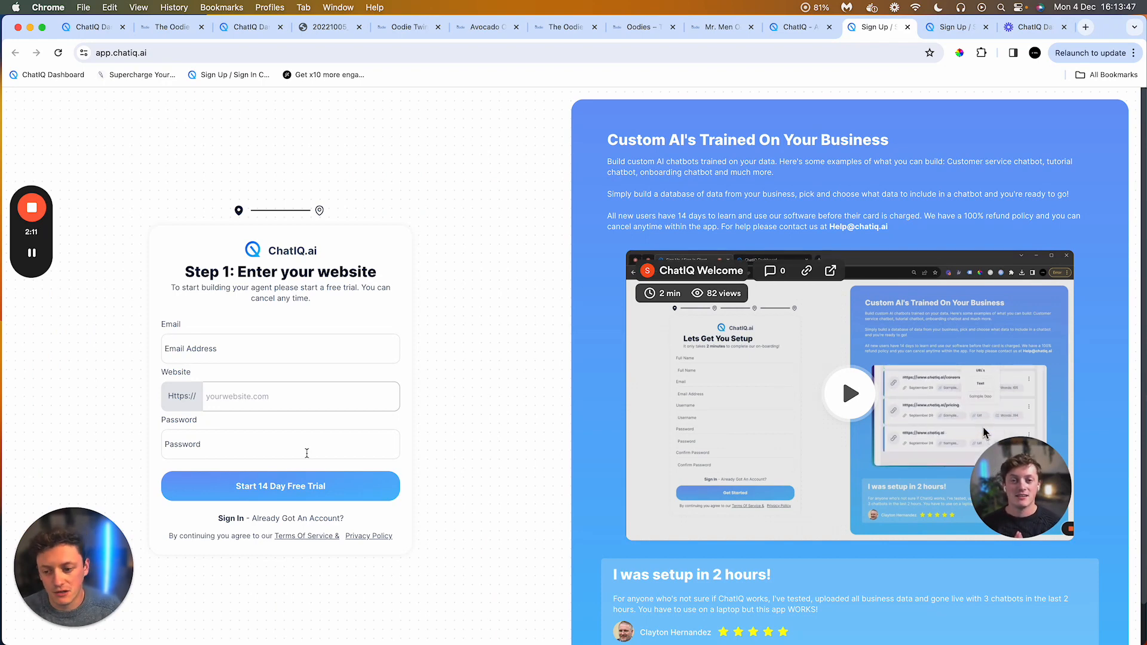
click(938, 31)
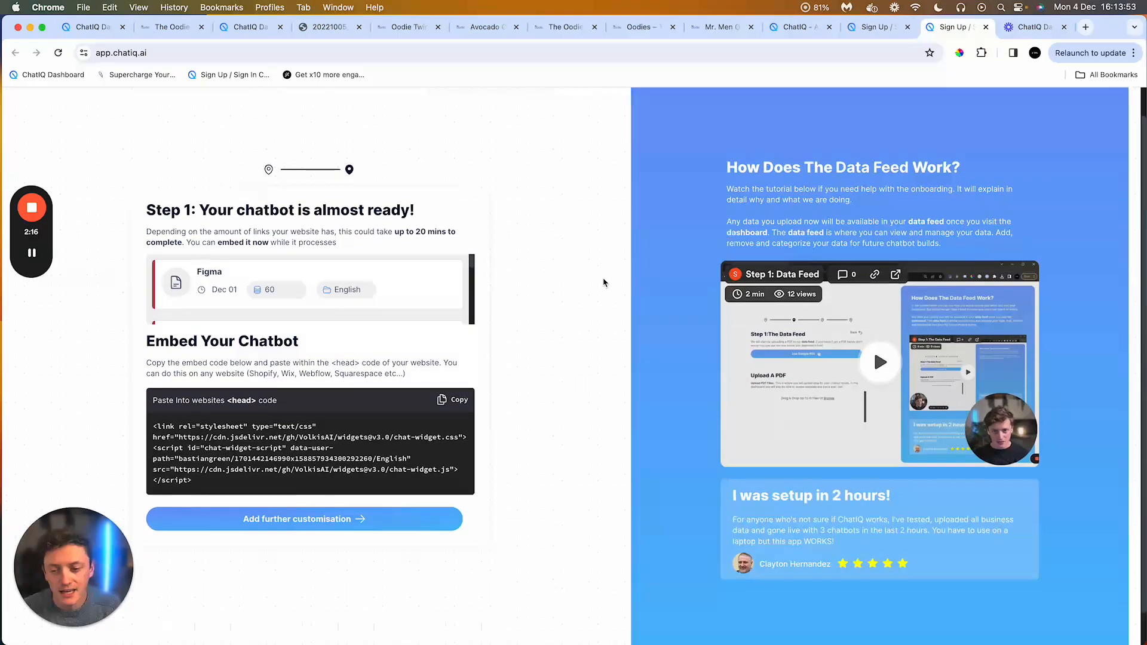
scroll(605, 284, down, 1)
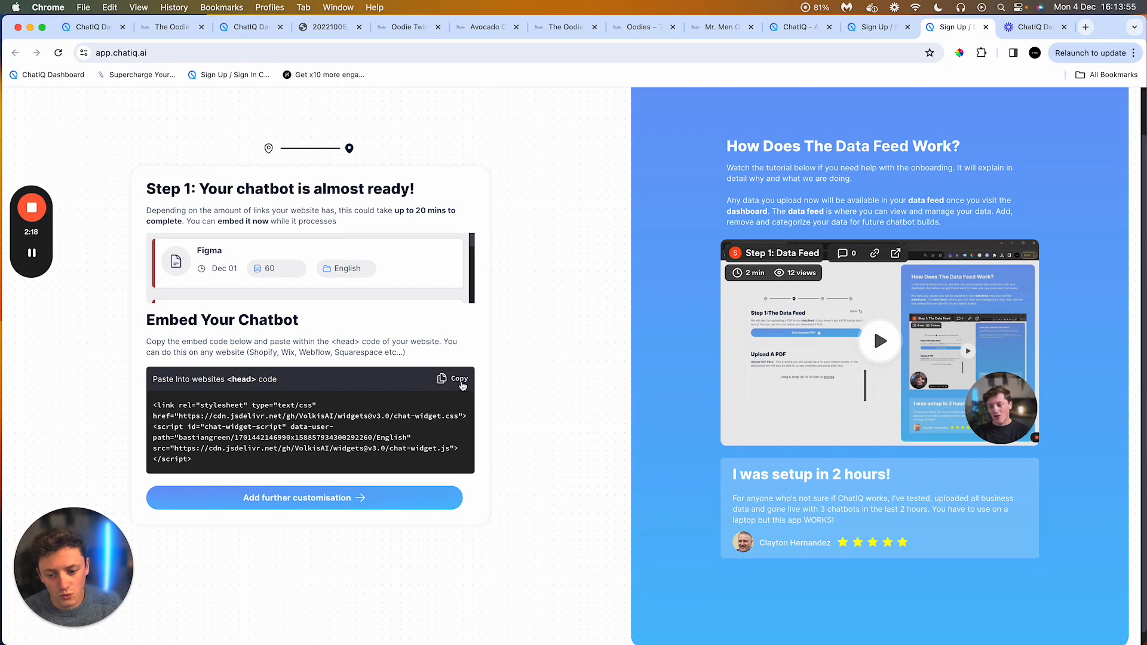
click(457, 380)
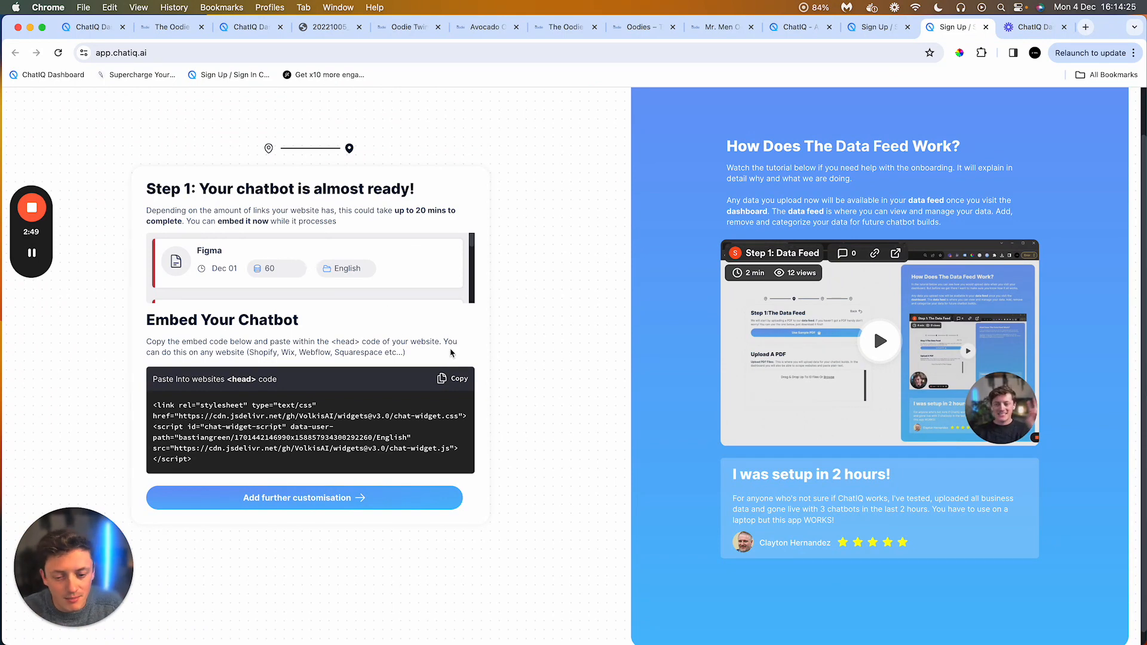
click(458, 371)
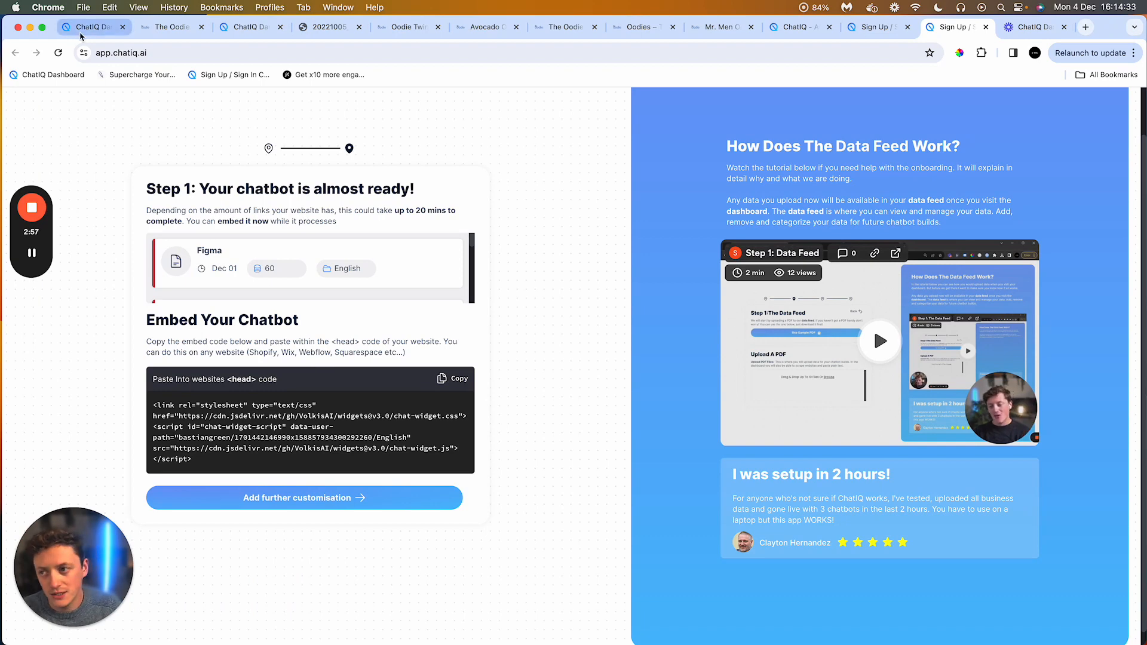
Step: Switch to the ChatIQ dashboard tab and open the Data Feed page
click(251, 27)
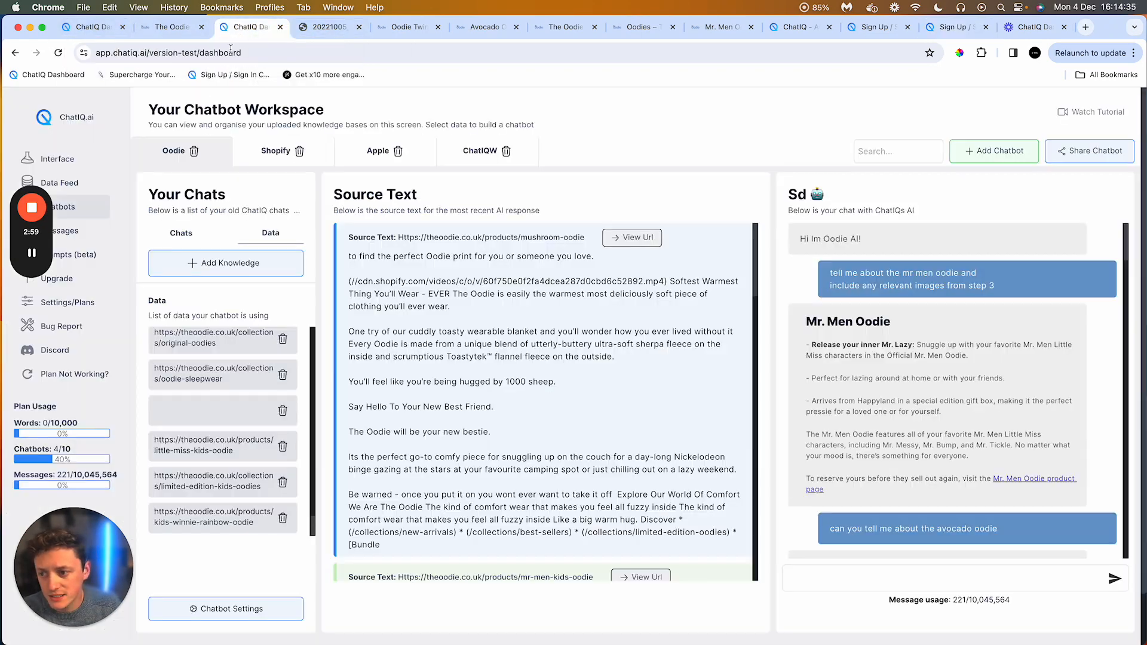
click(95, 181)
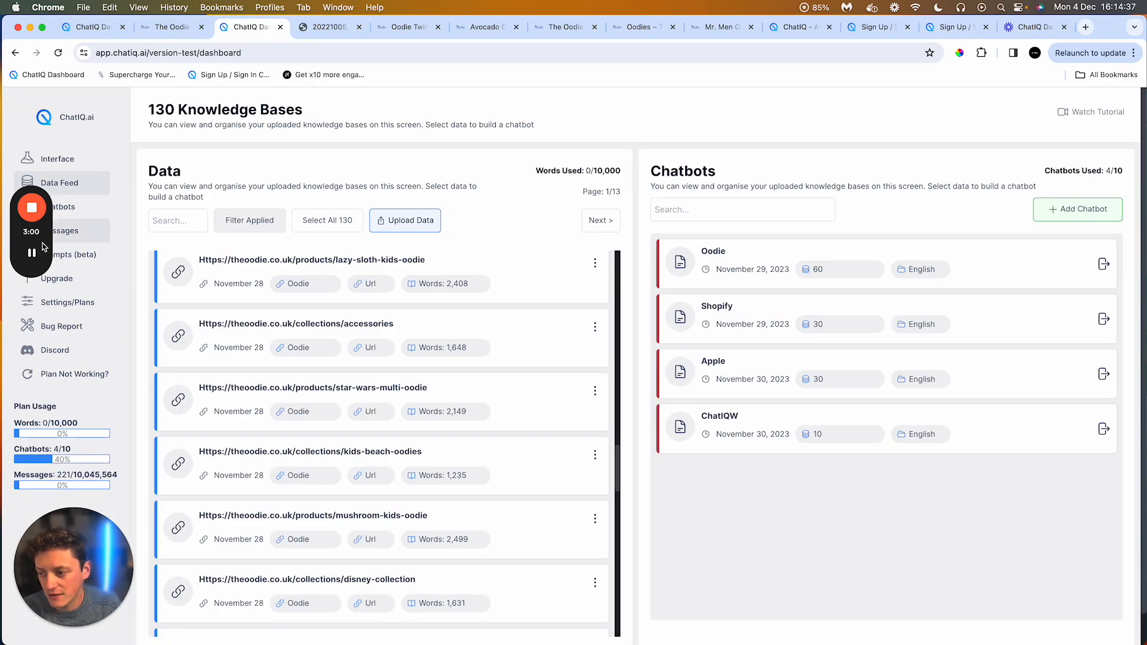
drag(32, 232, 1142, 208)
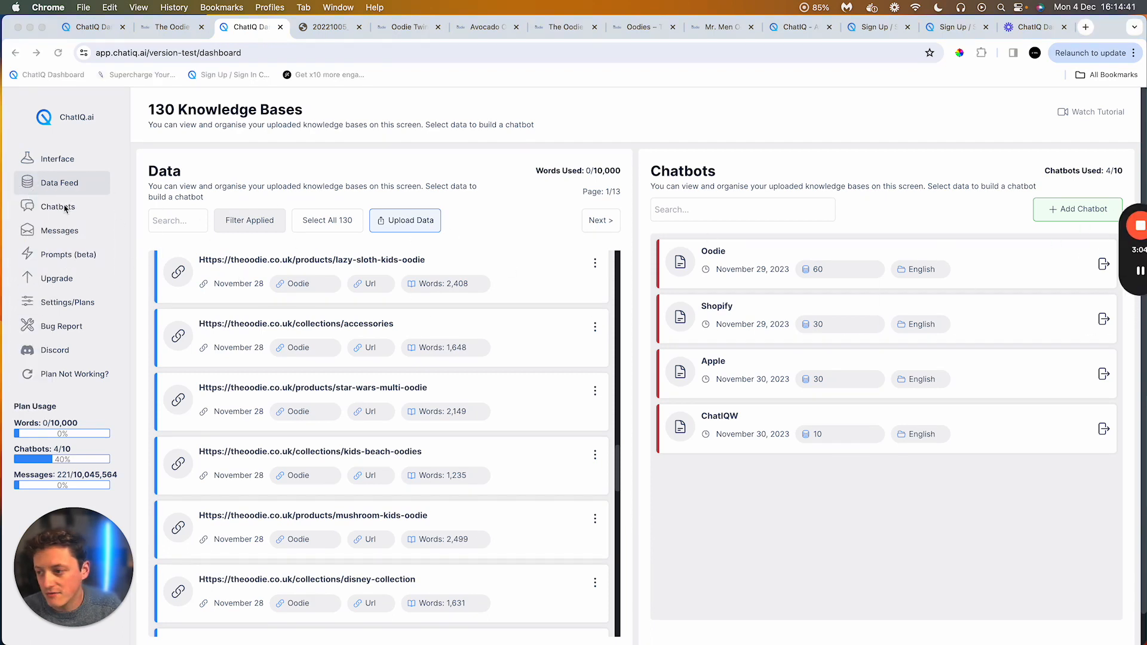
click(176, 170)
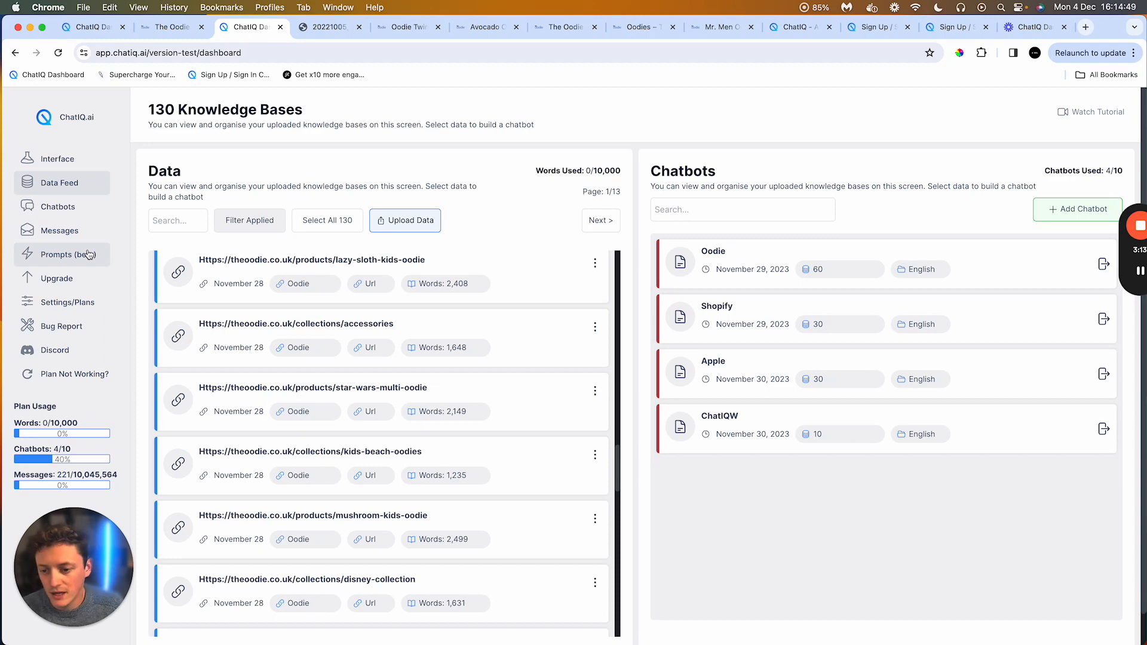
Step: Browse the list of uploaded knowledge base URLs in the Data section
scroll(197, 292, down, 10)
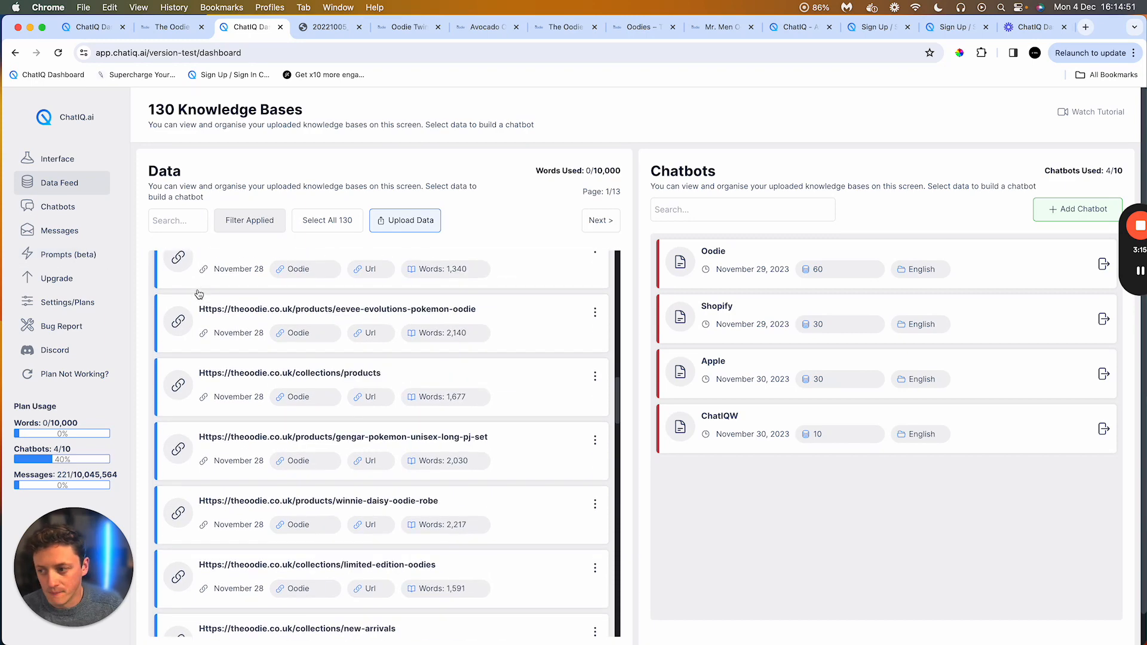
scroll(199, 291, up, 5)
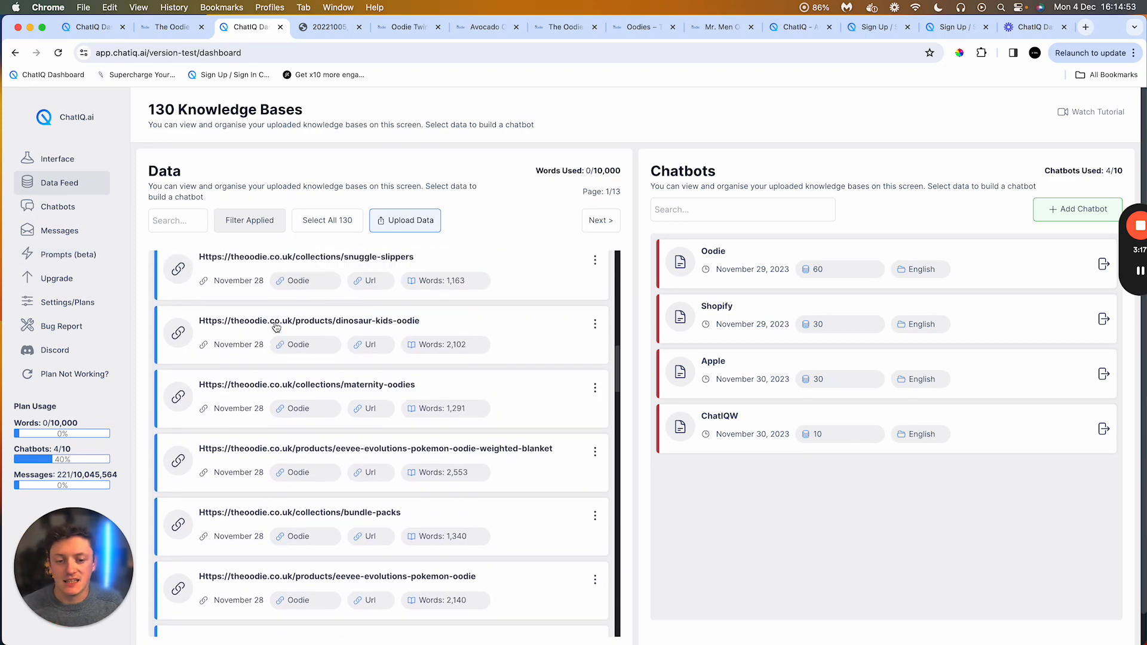
scroll(276, 327, down, 5)
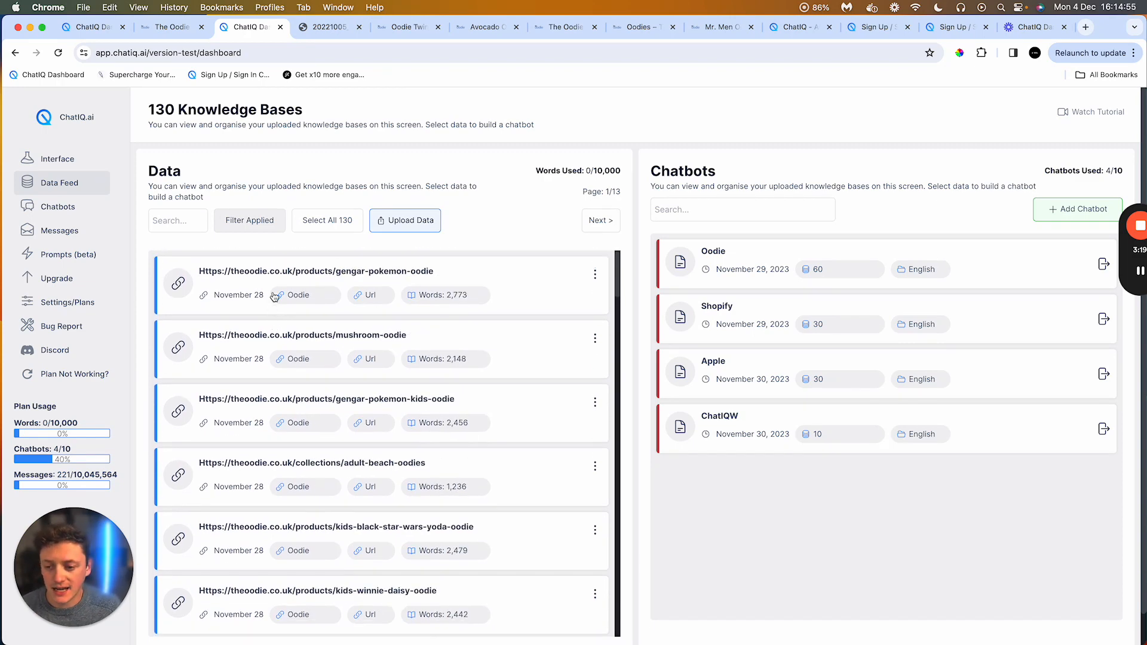
scroll(371, 288, down, 1)
scroll(371, 288, down, 15)
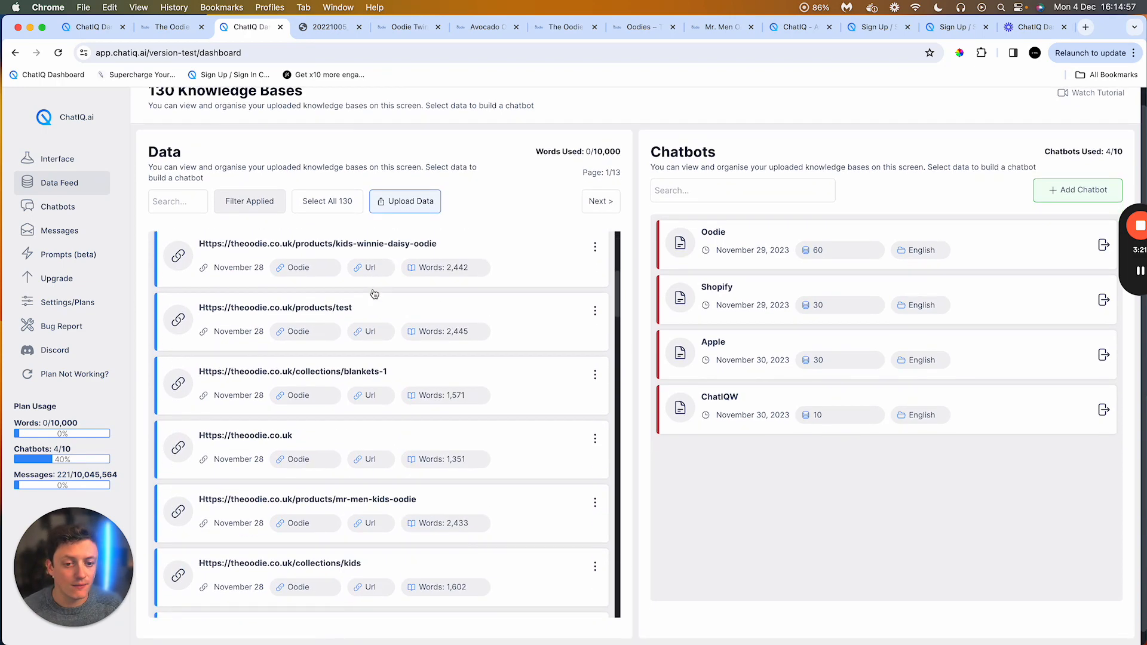
scroll(357, 191, up, 1)
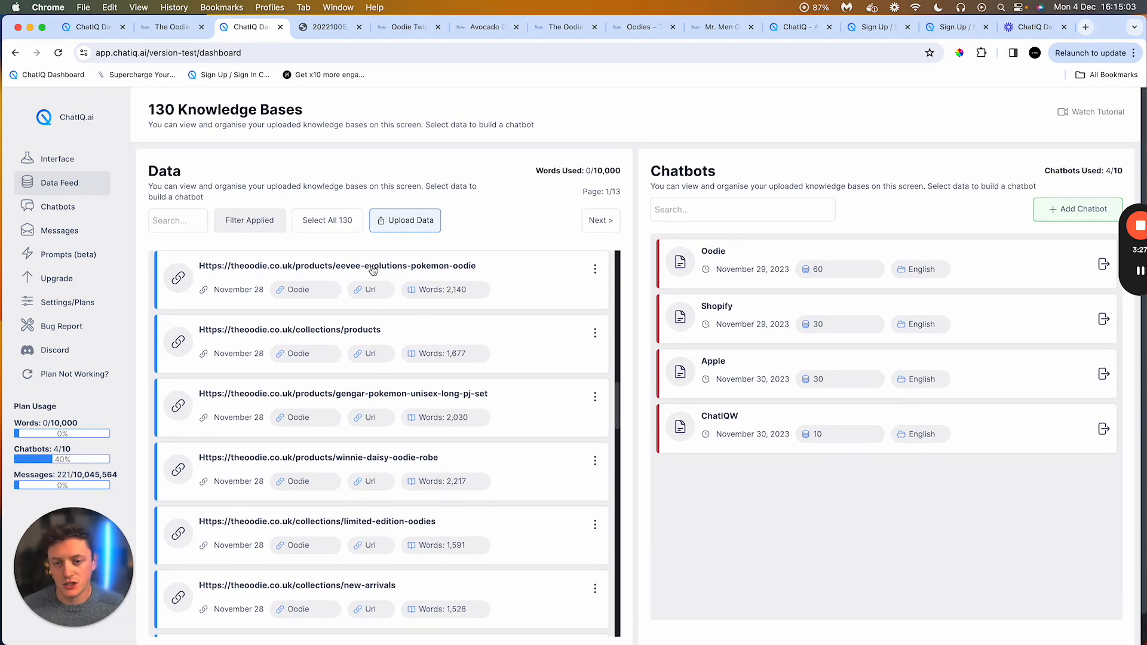
scroll(374, 272, down, 10)
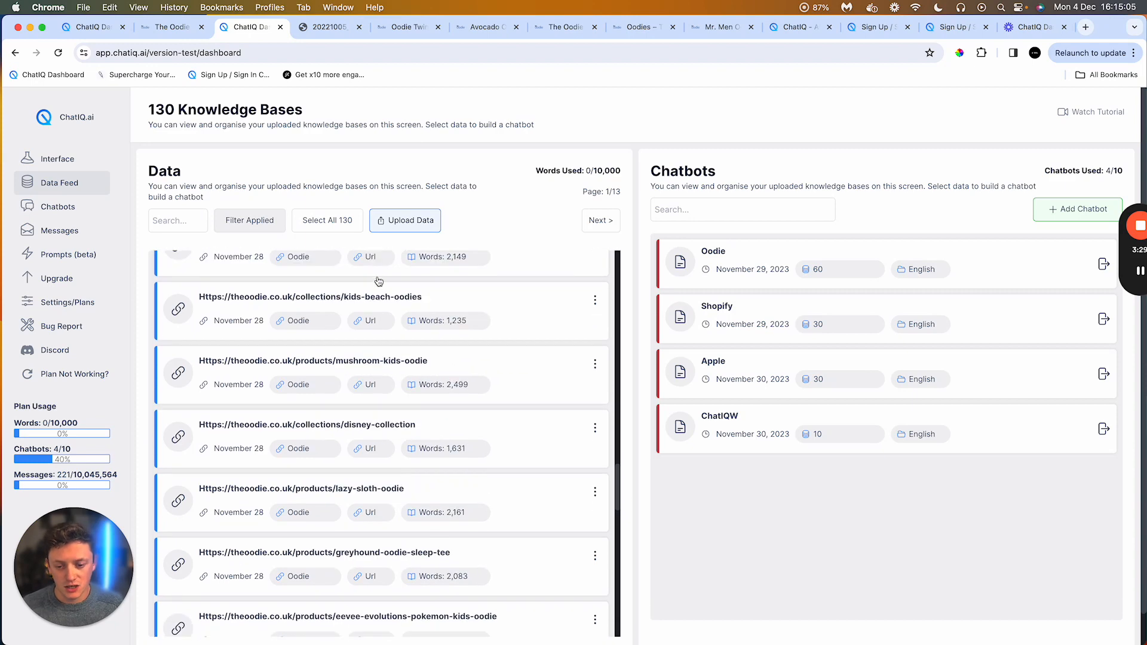
scroll(374, 309, down, 6)
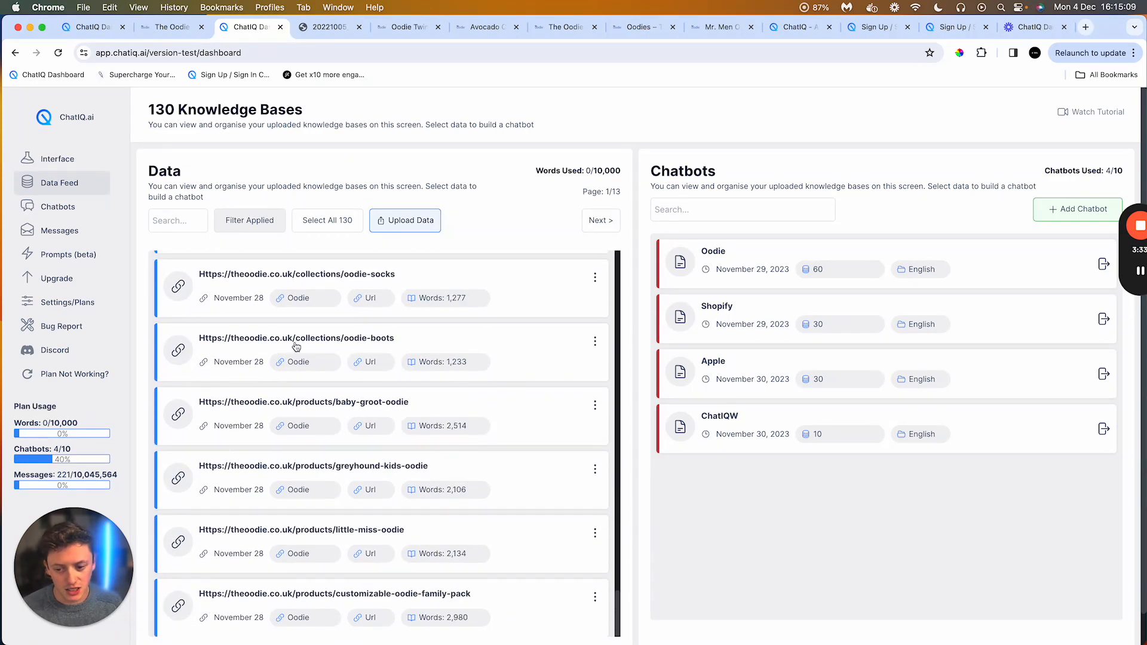
scroll(297, 344, up, 1)
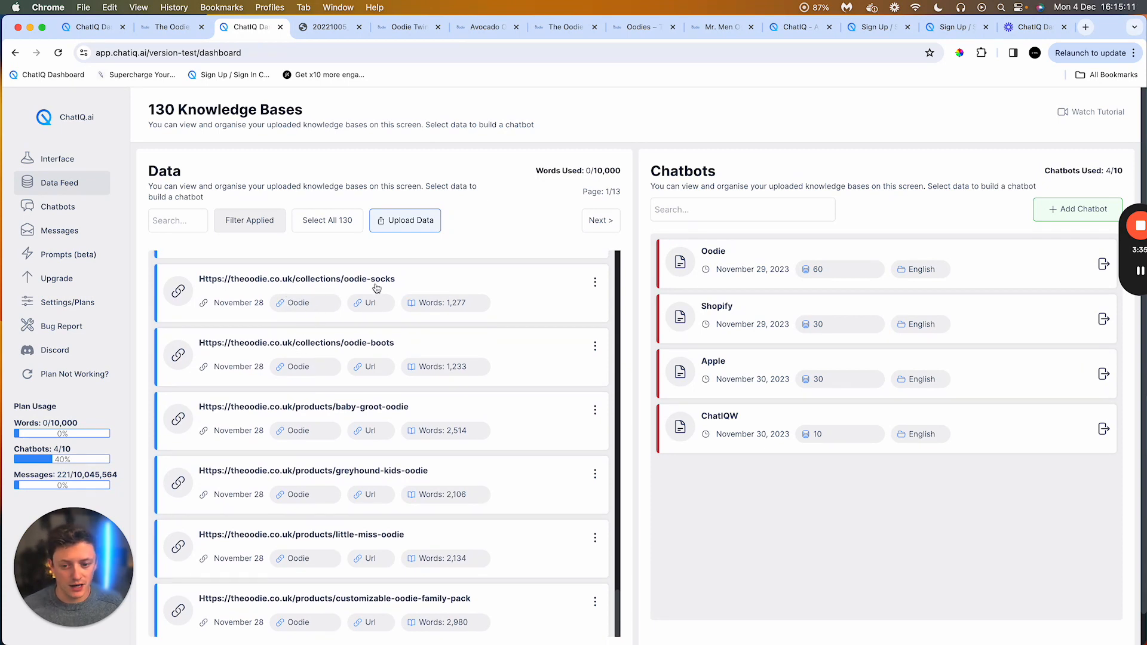
scroll(358, 382, down, 2)
scroll(372, 415, down, 10)
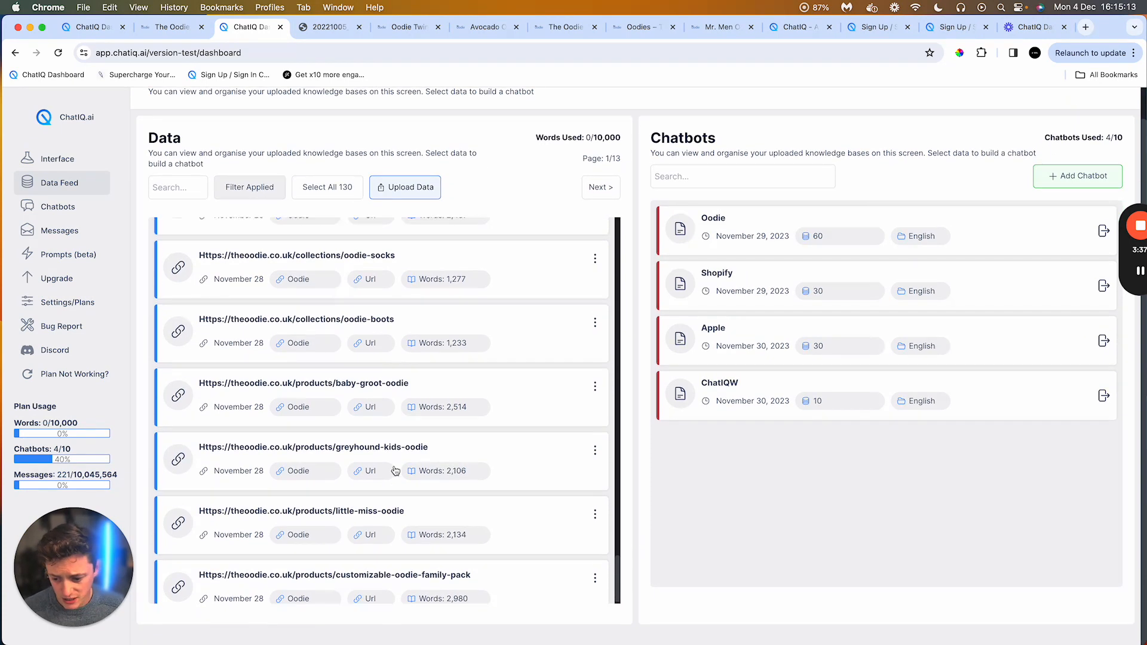
scroll(378, 443, up, 1)
scroll(379, 443, up, 5)
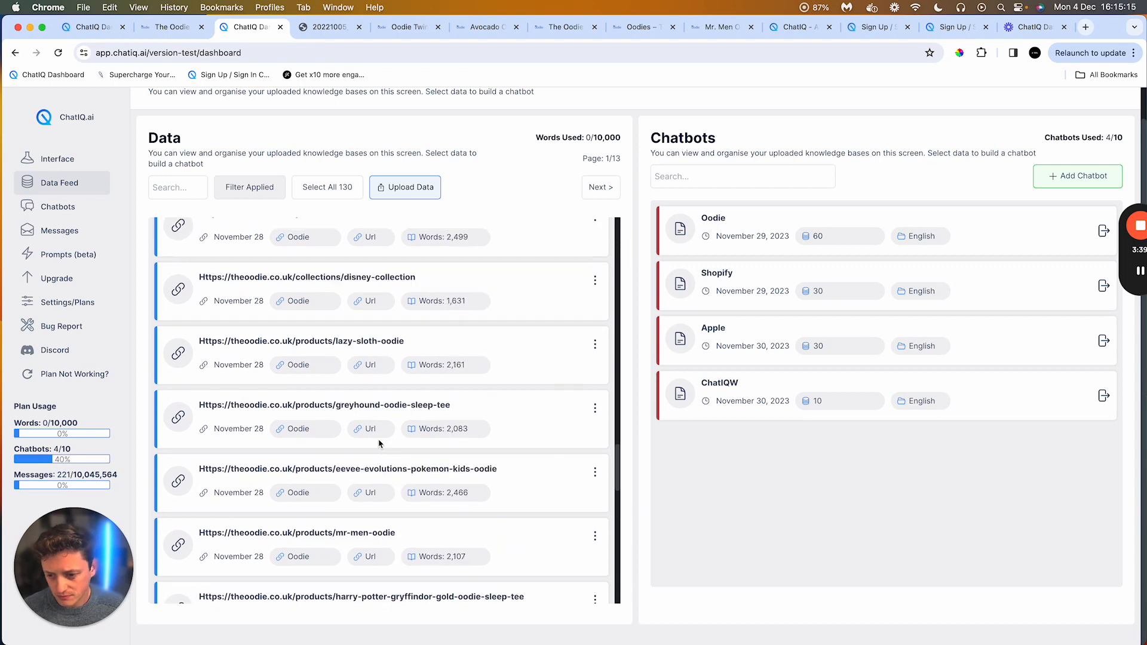
scroll(378, 443, up, 8)
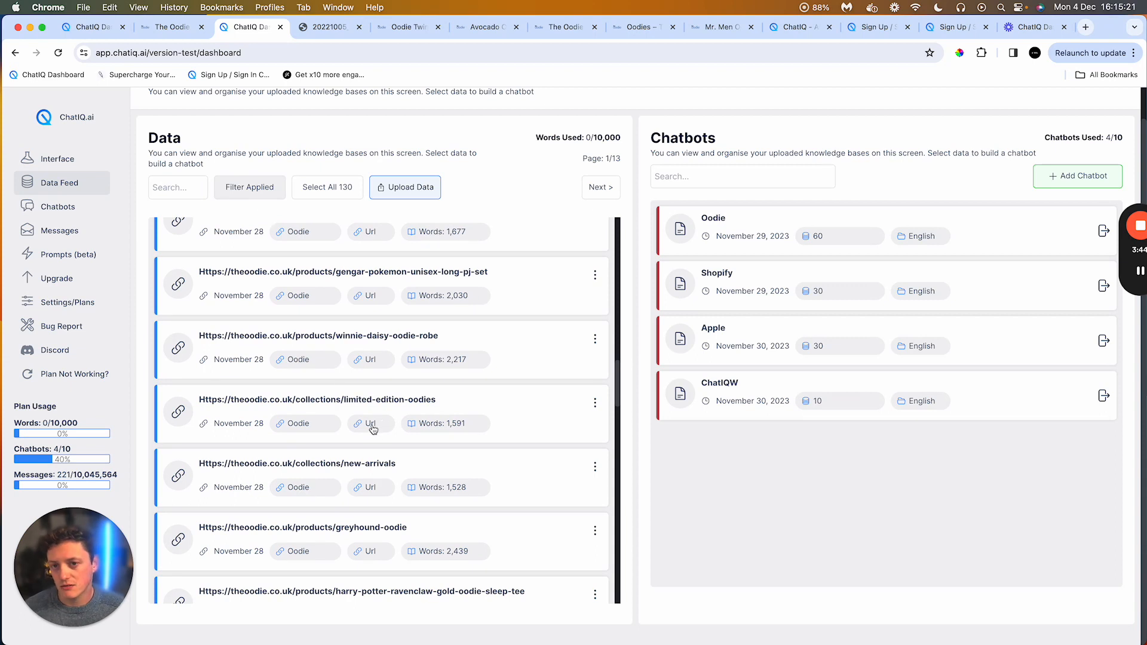
scroll(533, 173, up, 2)
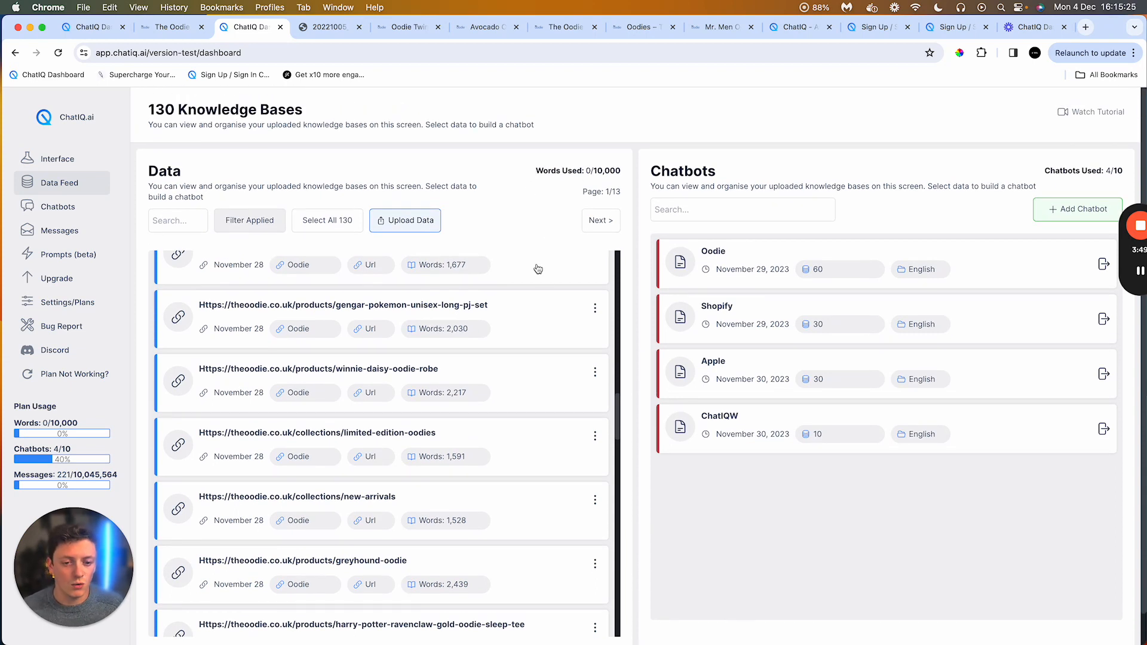
Step: Scroll further through the uploaded knowledge base URLs in the Data section
scroll(491, 333, up, 6)
scroll(491, 333, up, 4)
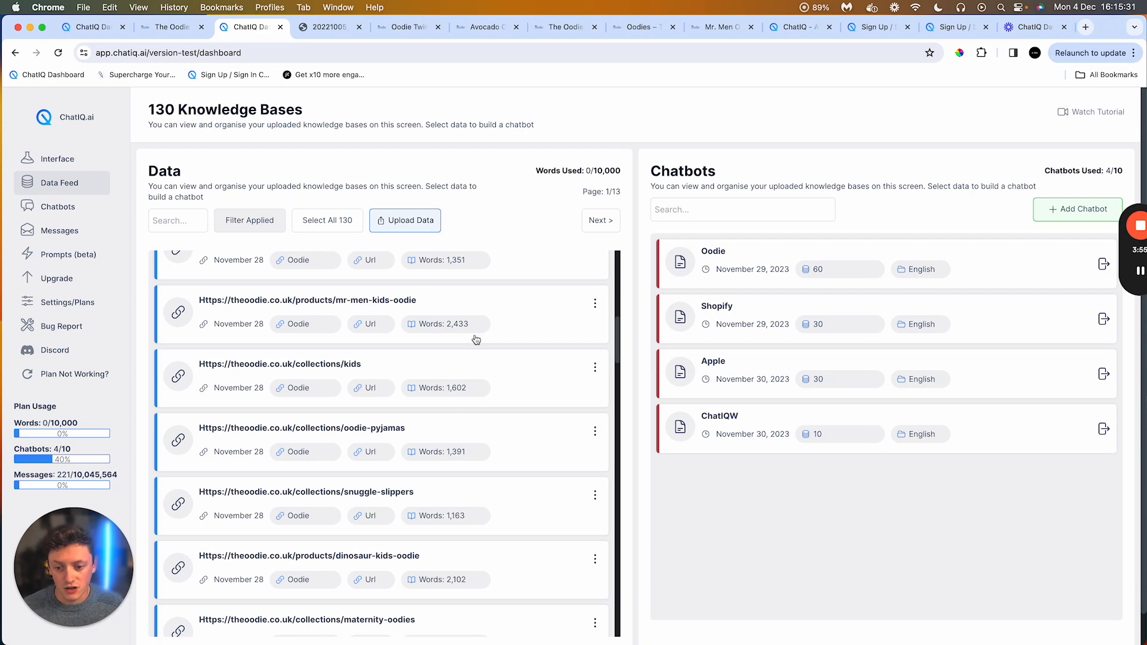
scroll(408, 399, down, 5)
scroll(408, 400, down, 1)
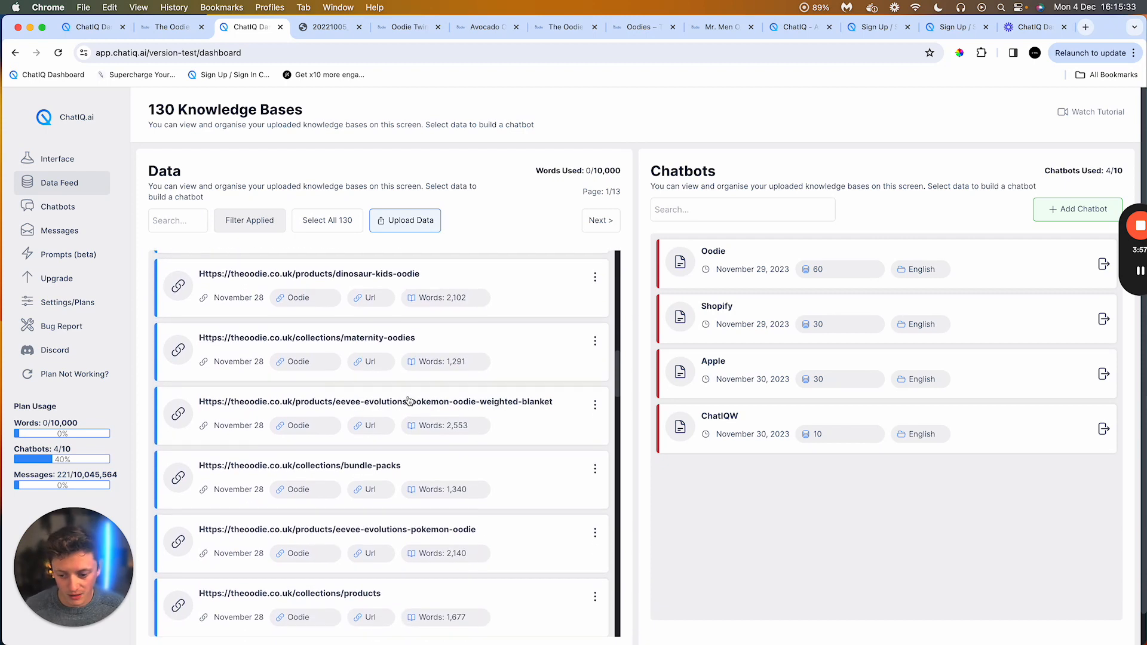
click(330, 292)
click(344, 434)
scroll(333, 467, down, 2)
click(333, 467)
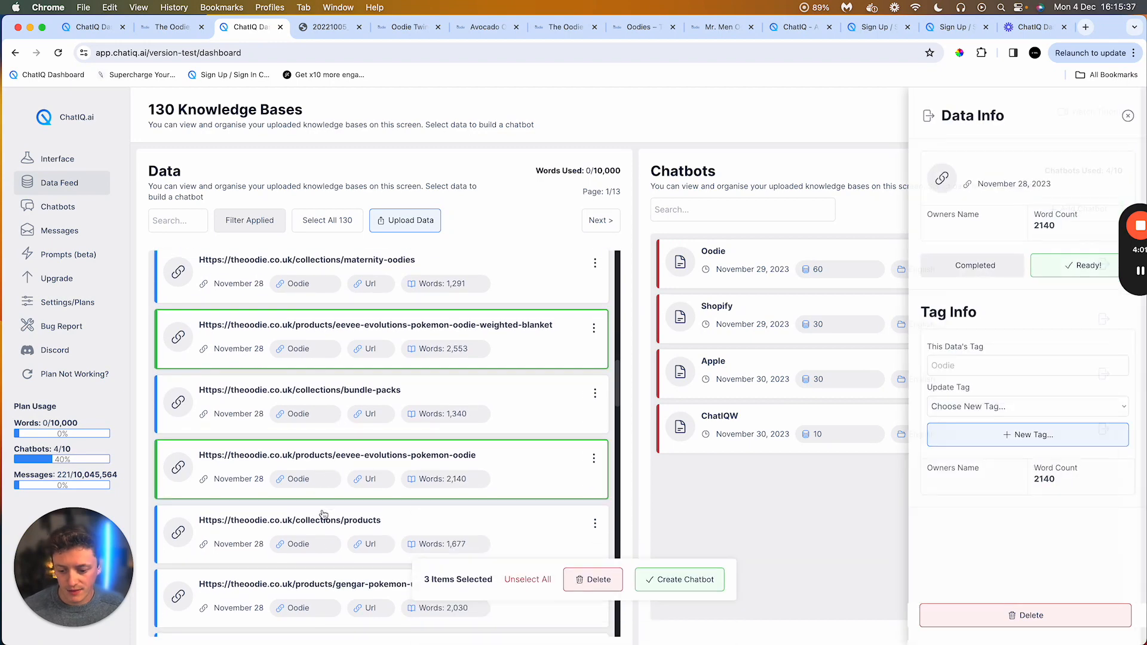
scroll(329, 495, down, 3)
click(329, 464)
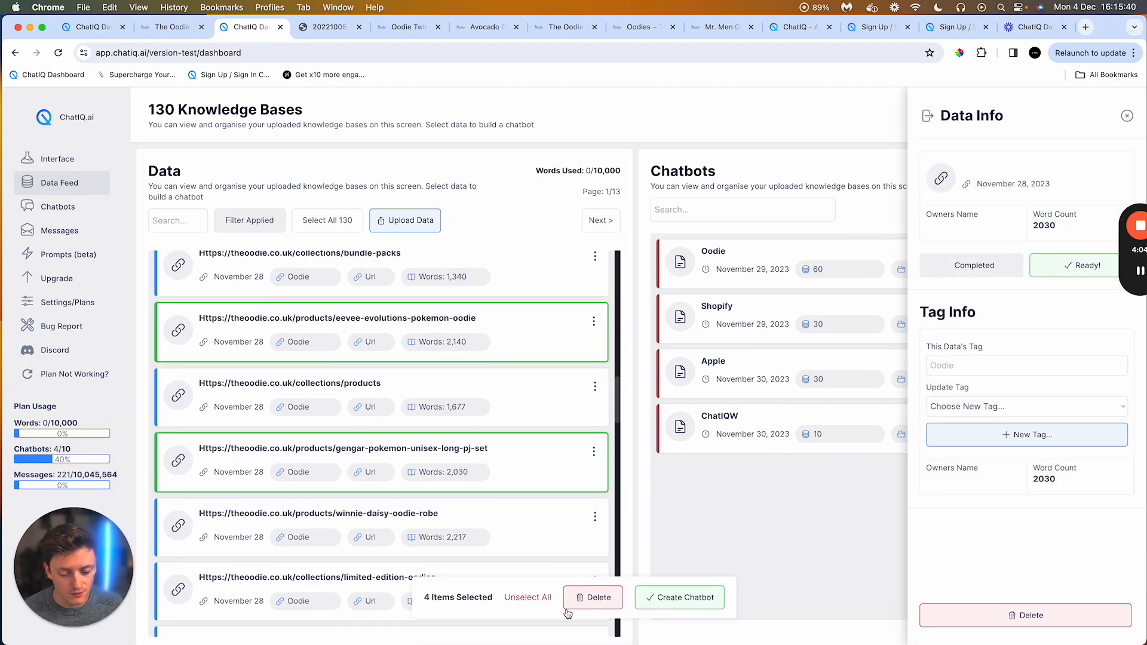
click(532, 599)
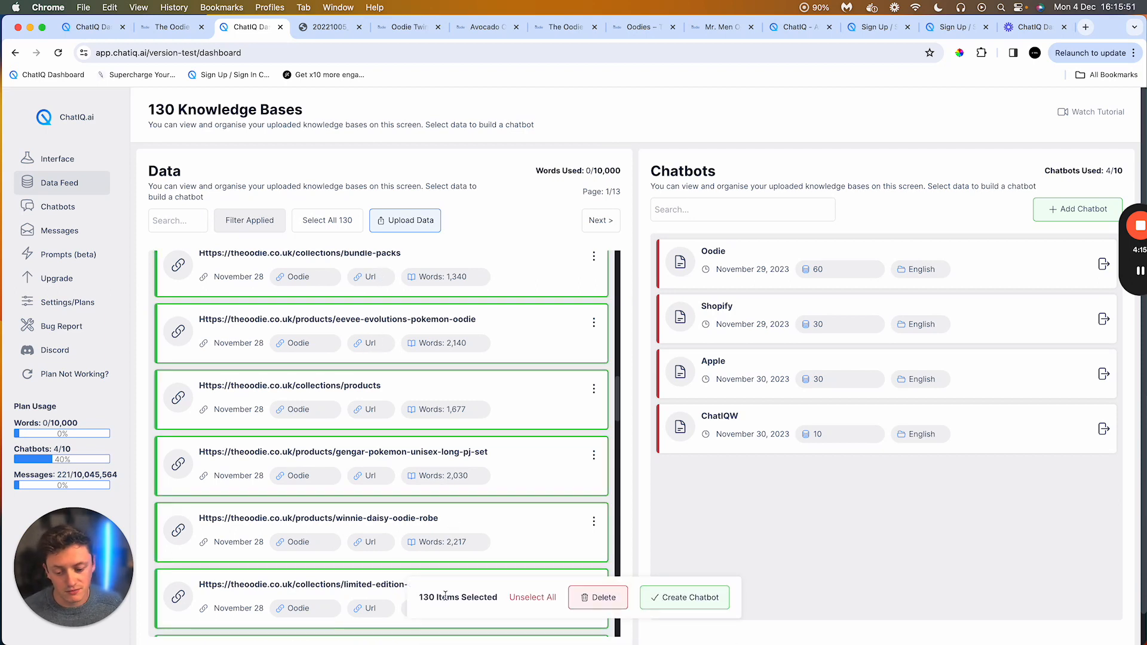
click(545, 600)
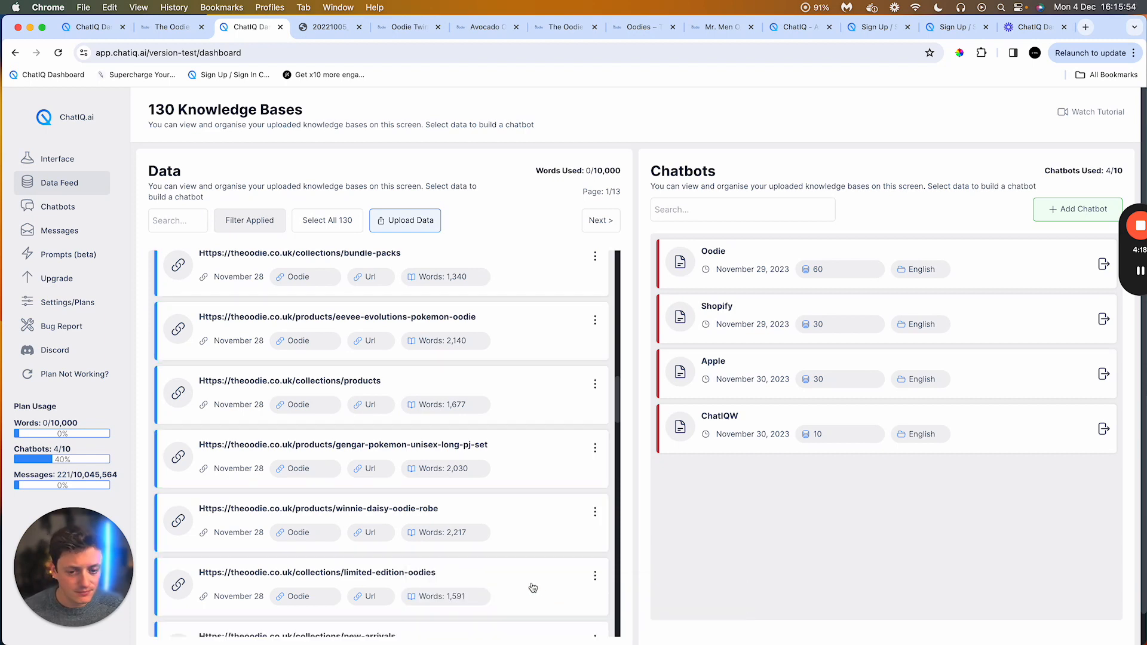
click(517, 265)
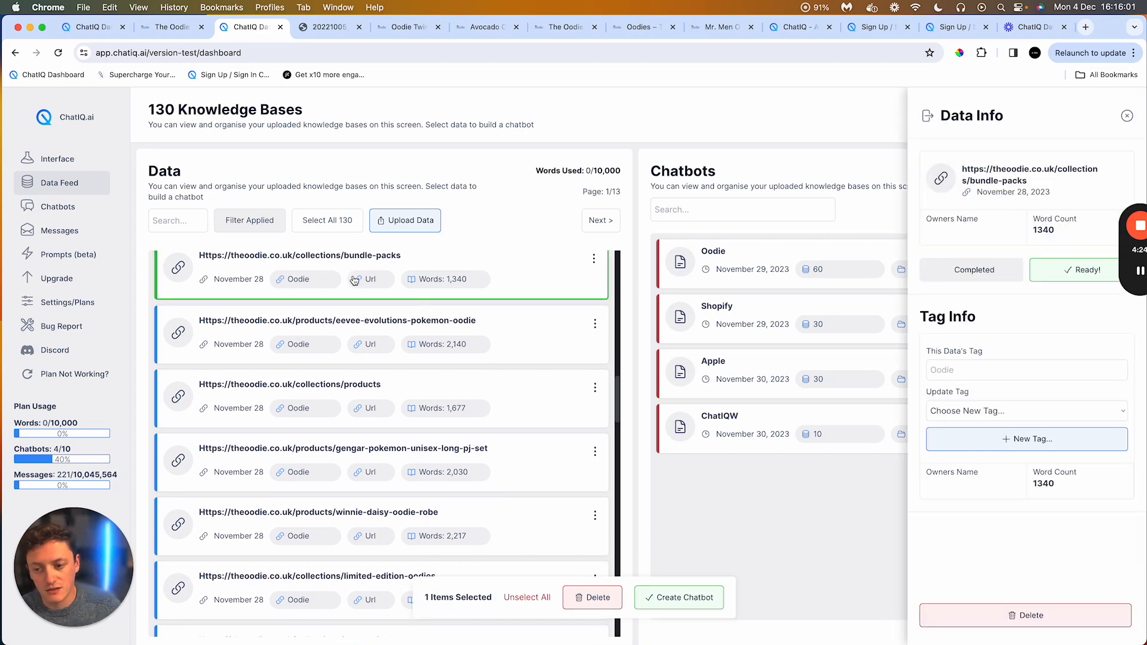
scroll(354, 281, up, 1)
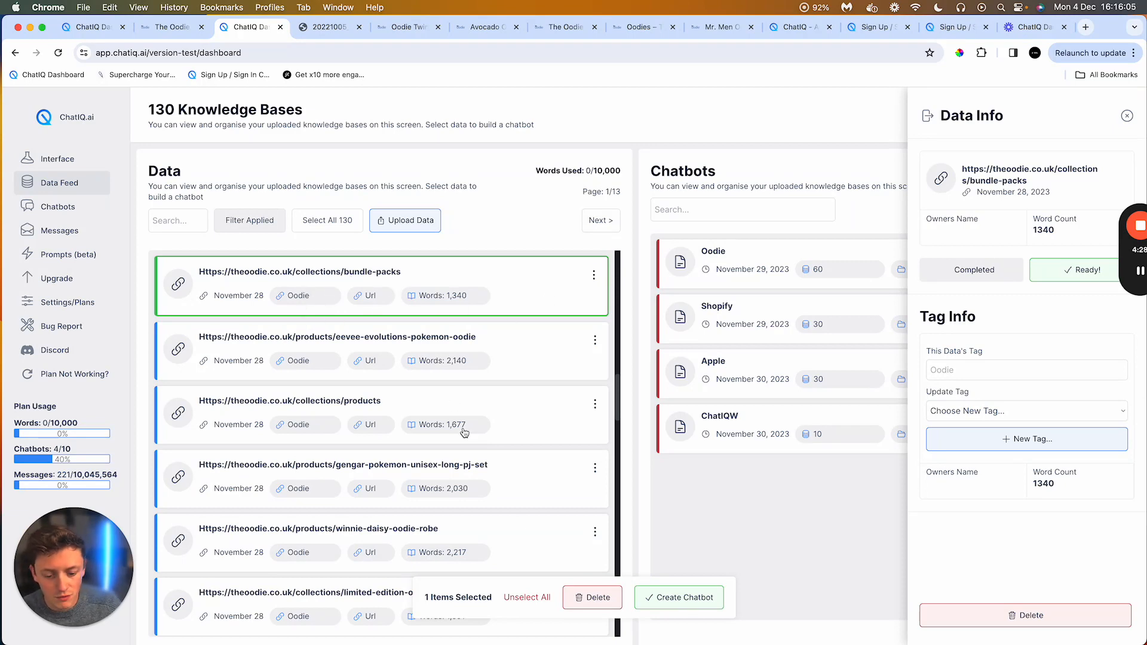
click(439, 225)
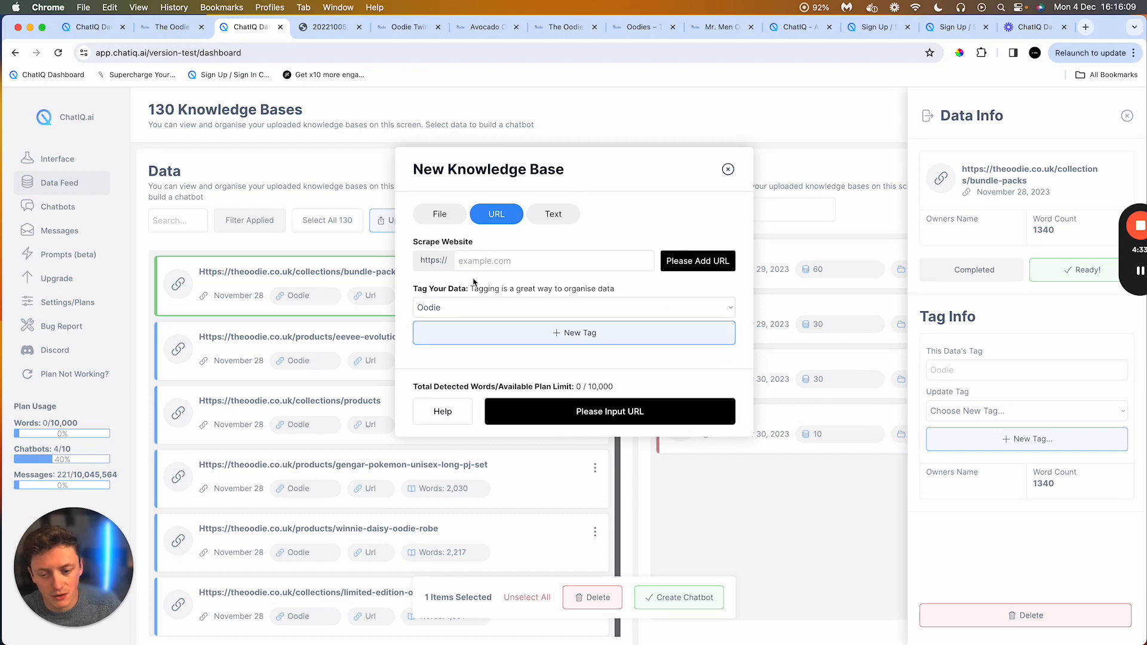
click(727, 171)
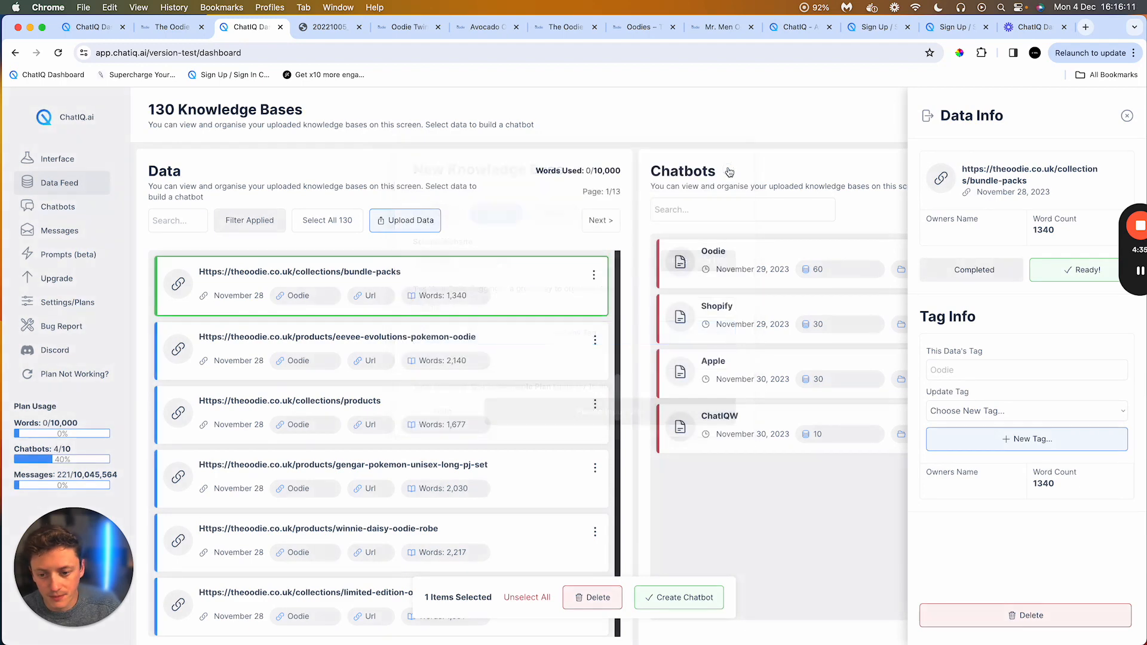
click(469, 299)
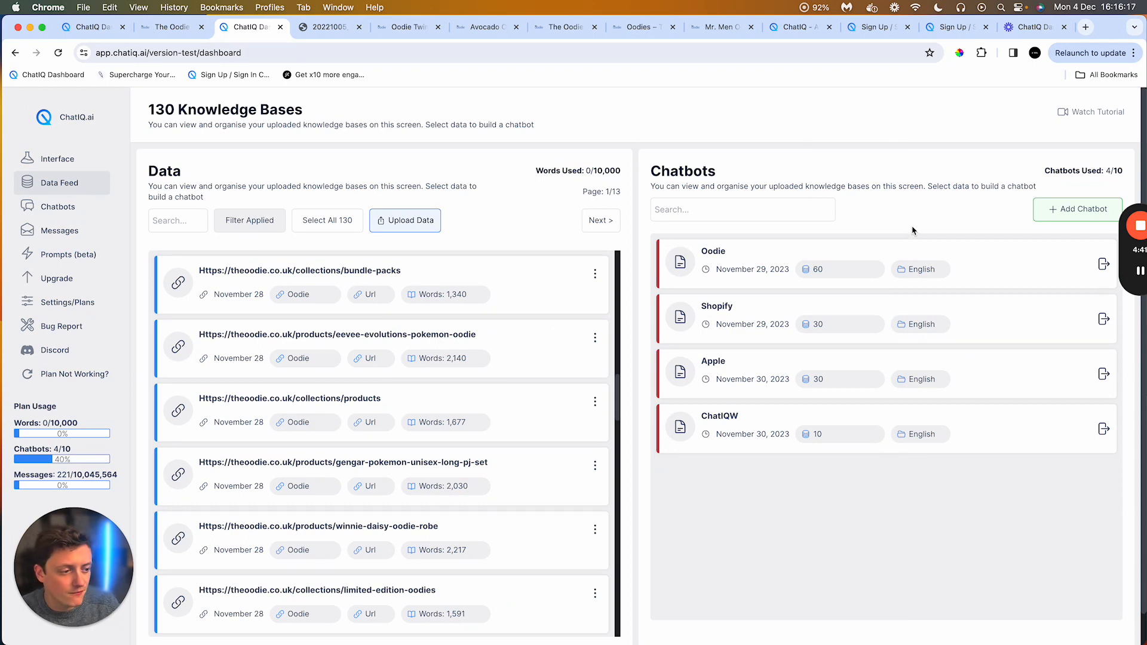
Step: Open the Oodie chatbot's workspace and scroll through its earlier chat answers
click(1103, 264)
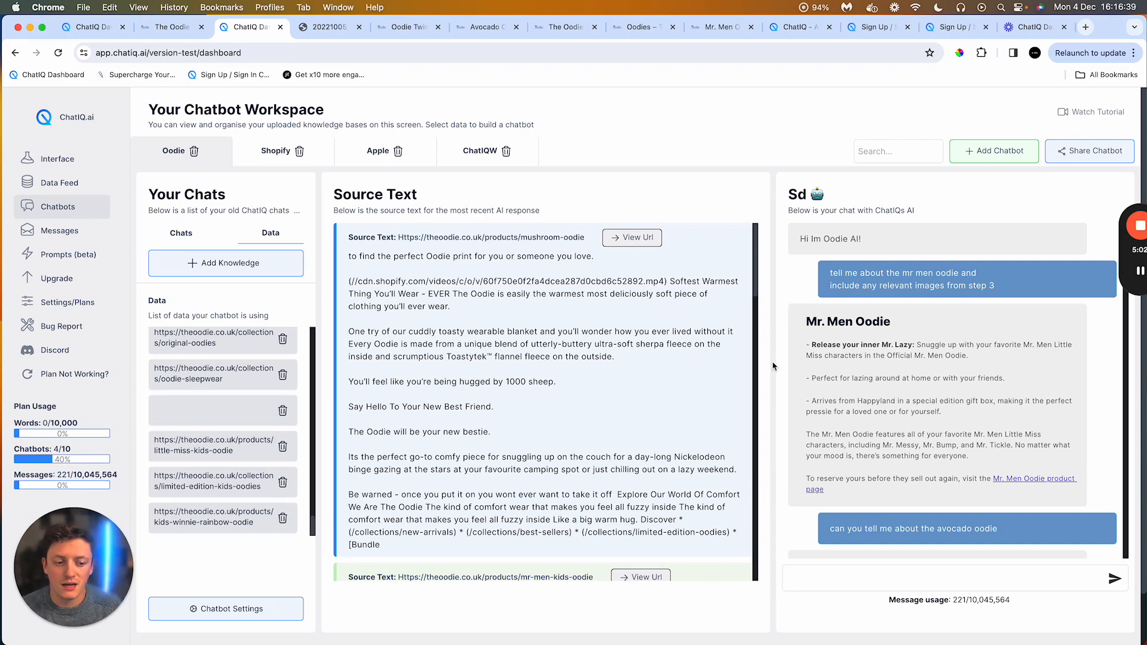
scroll(876, 364, down, 3)
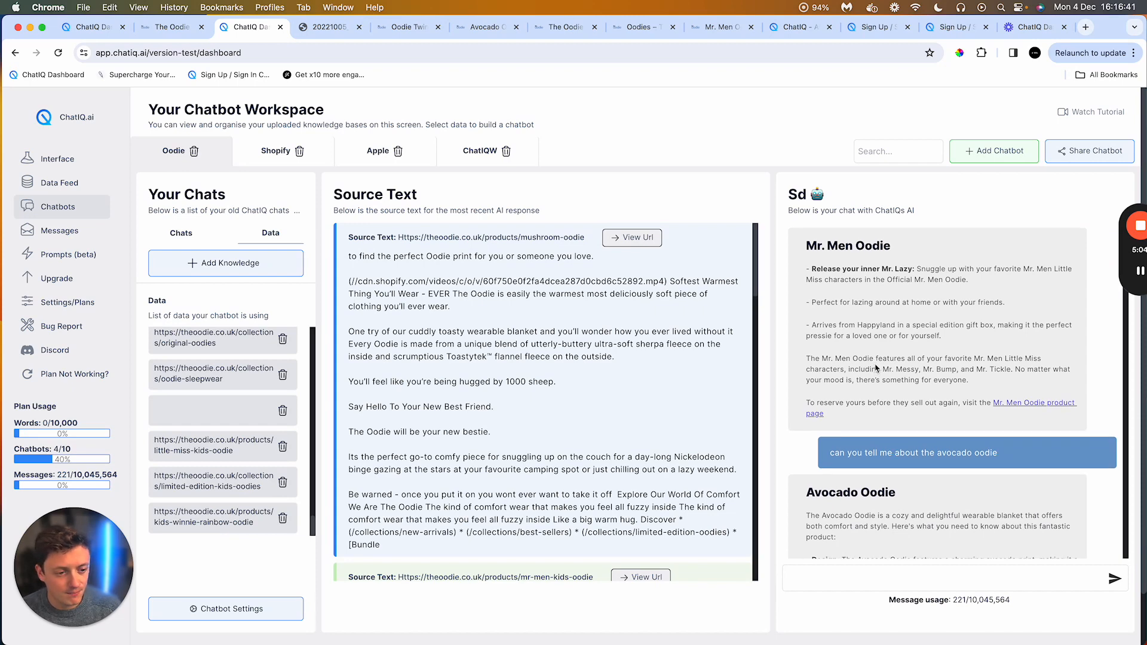
scroll(875, 363, down, 7)
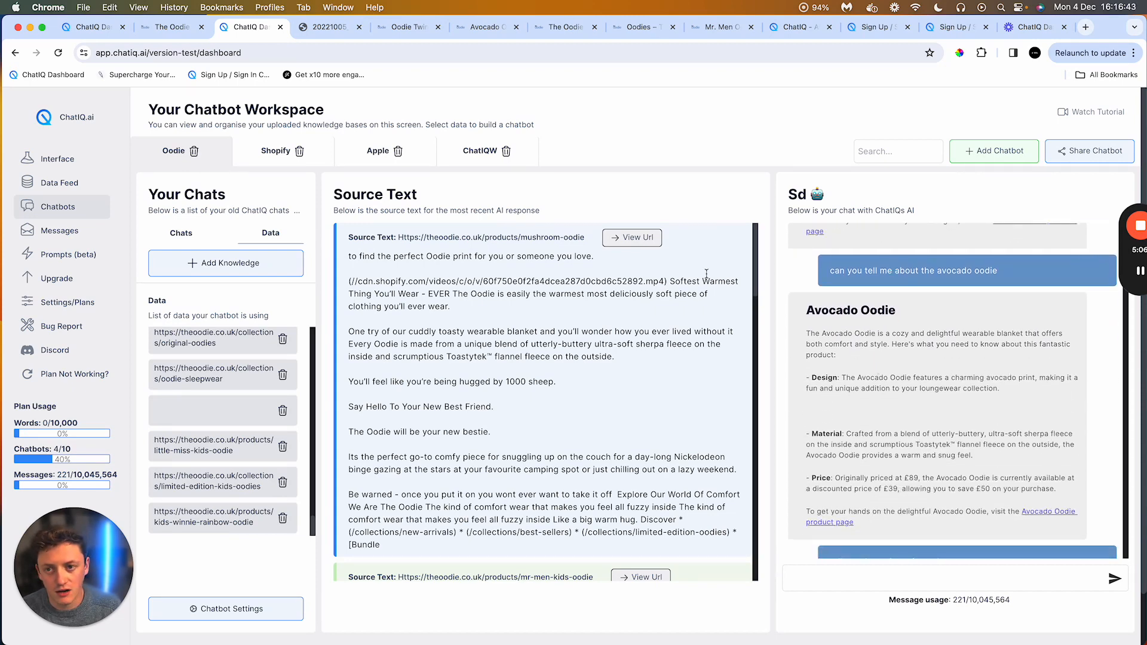
Step: Switch to the Oodie Twin Pack product page tab, dismiss the holiday sale popup and view the product
click(409, 27)
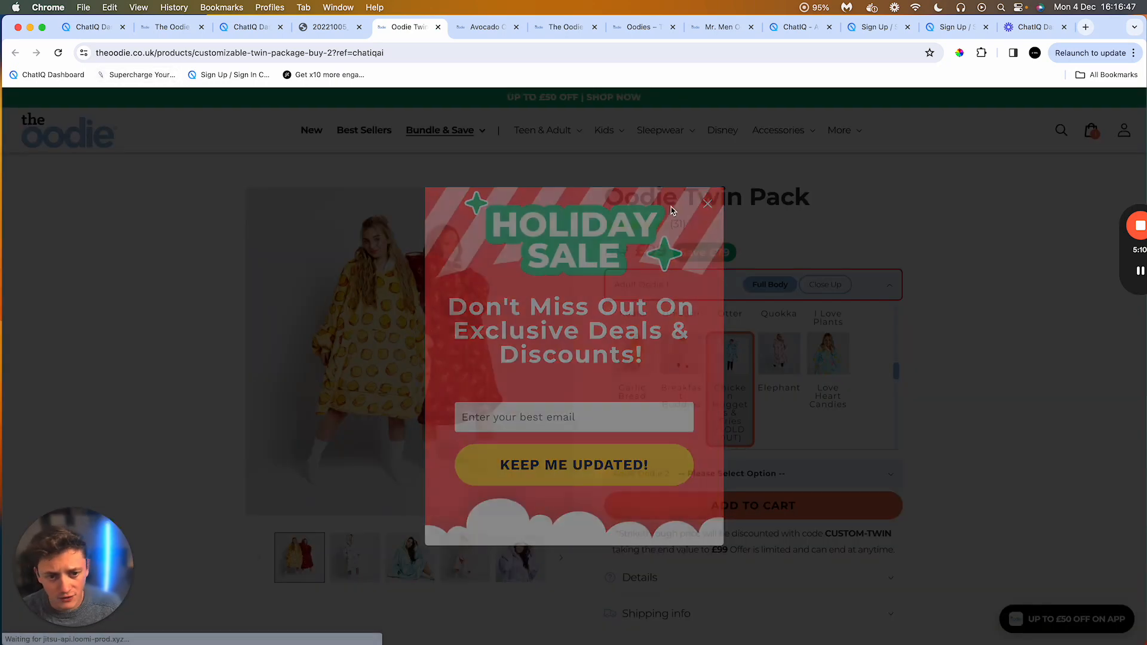
click(707, 204)
scroll(619, 294, down, 4)
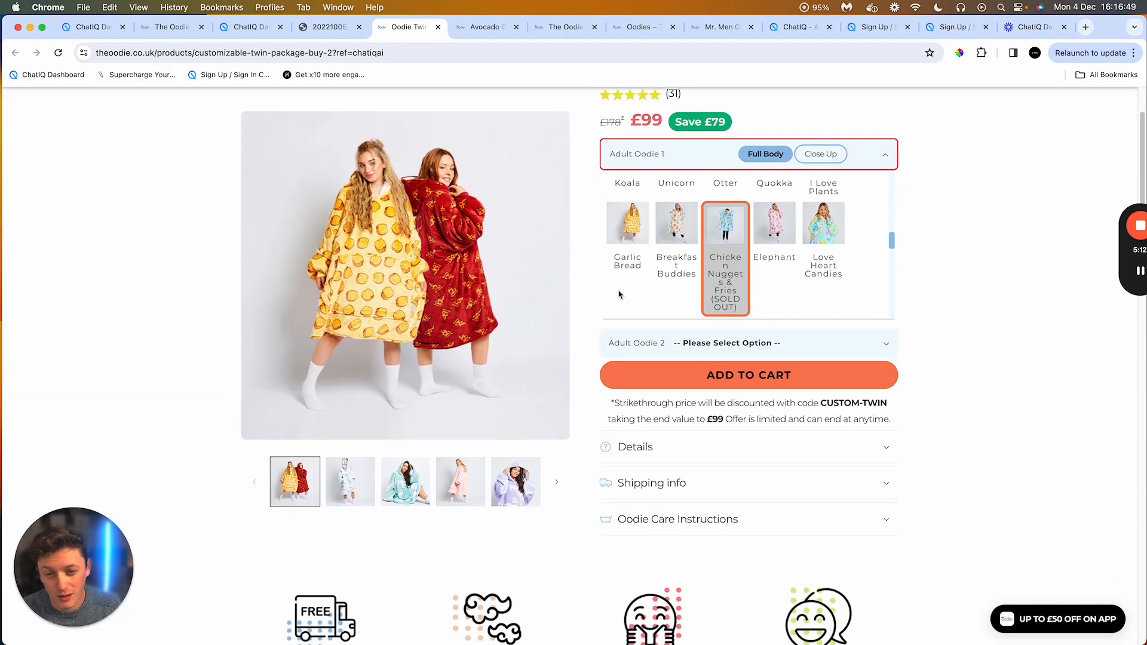
scroll(619, 294, up, 4)
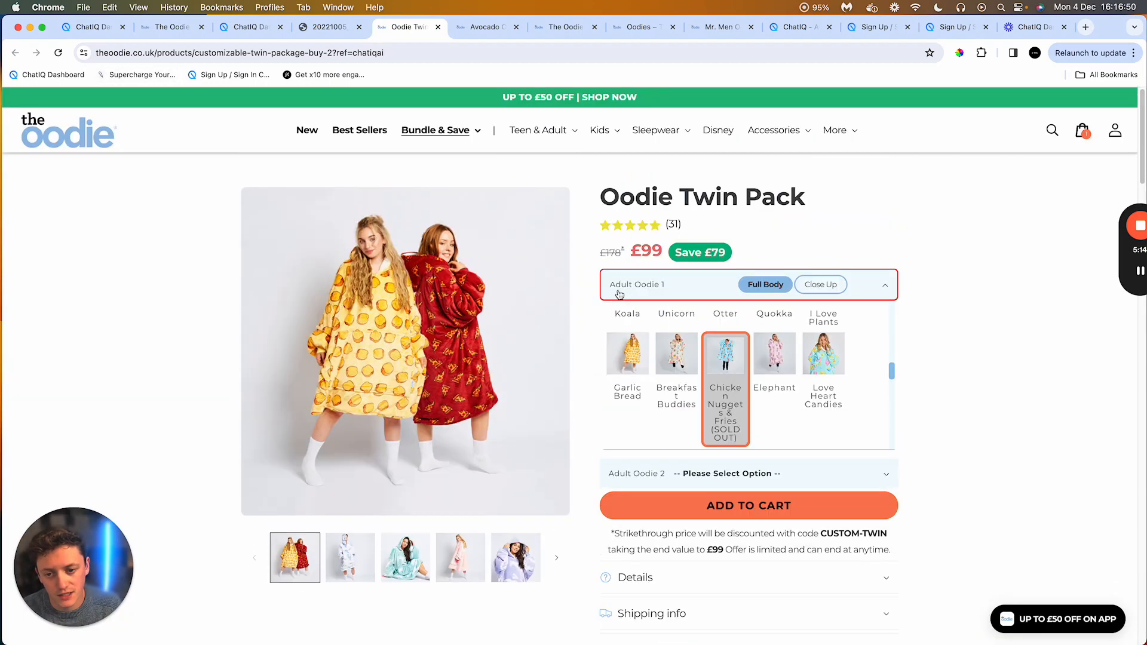
Step: Return to the chatbot workspace tab and switch between the Chats and Data lists of the Oodie chatbot
click(252, 27)
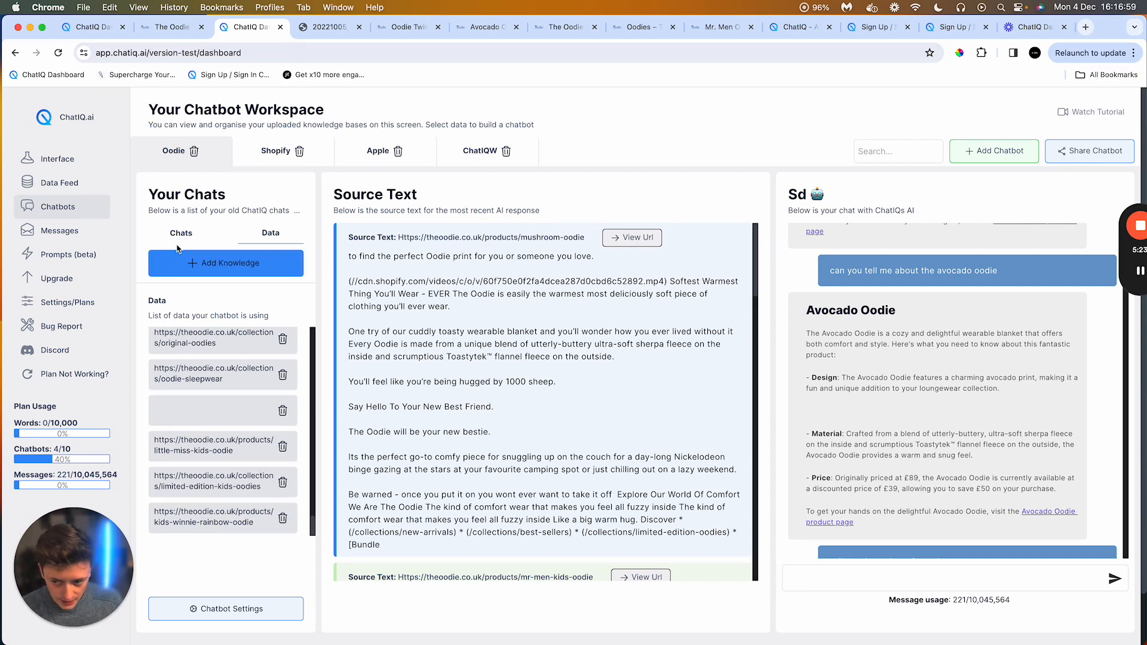
click(178, 231)
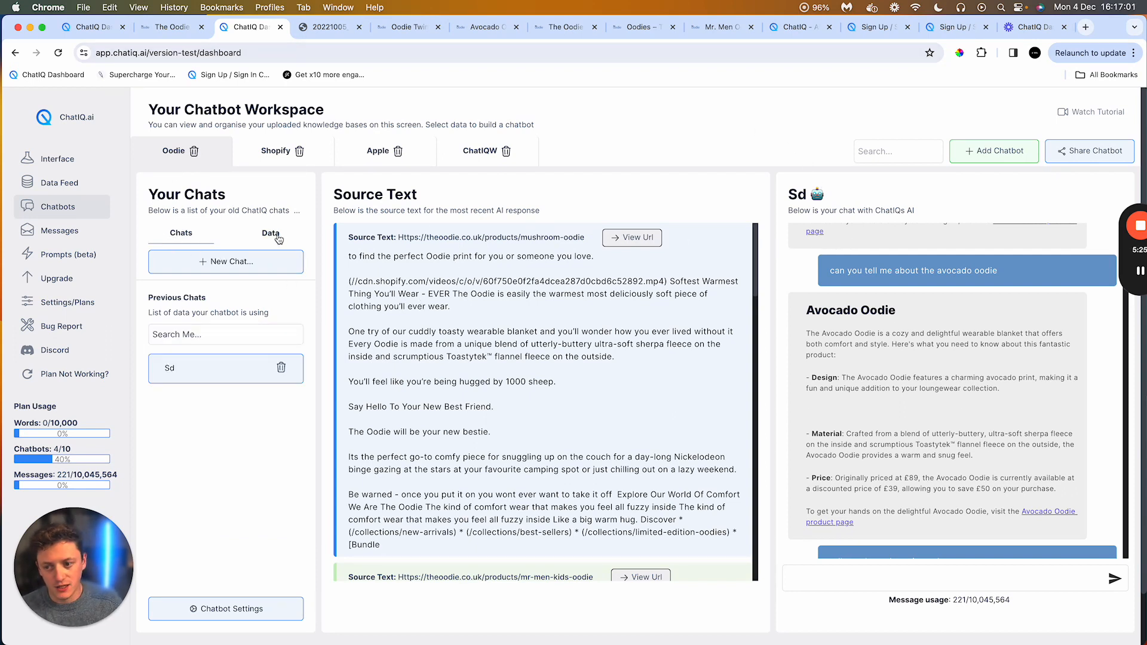
click(277, 237)
click(192, 239)
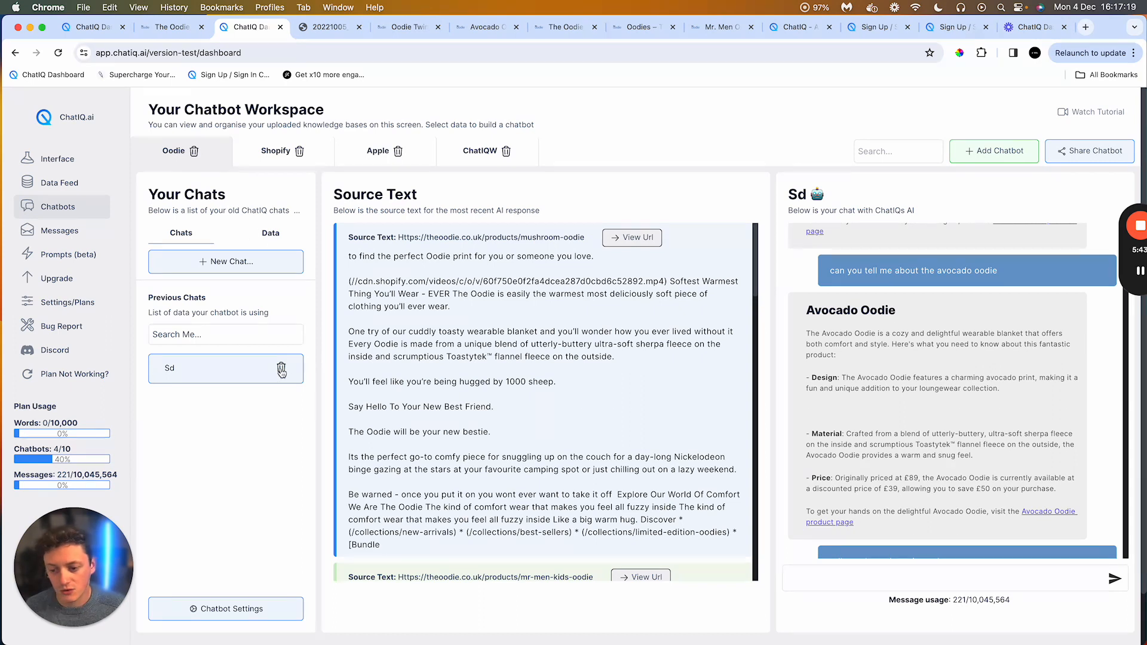
click(280, 369)
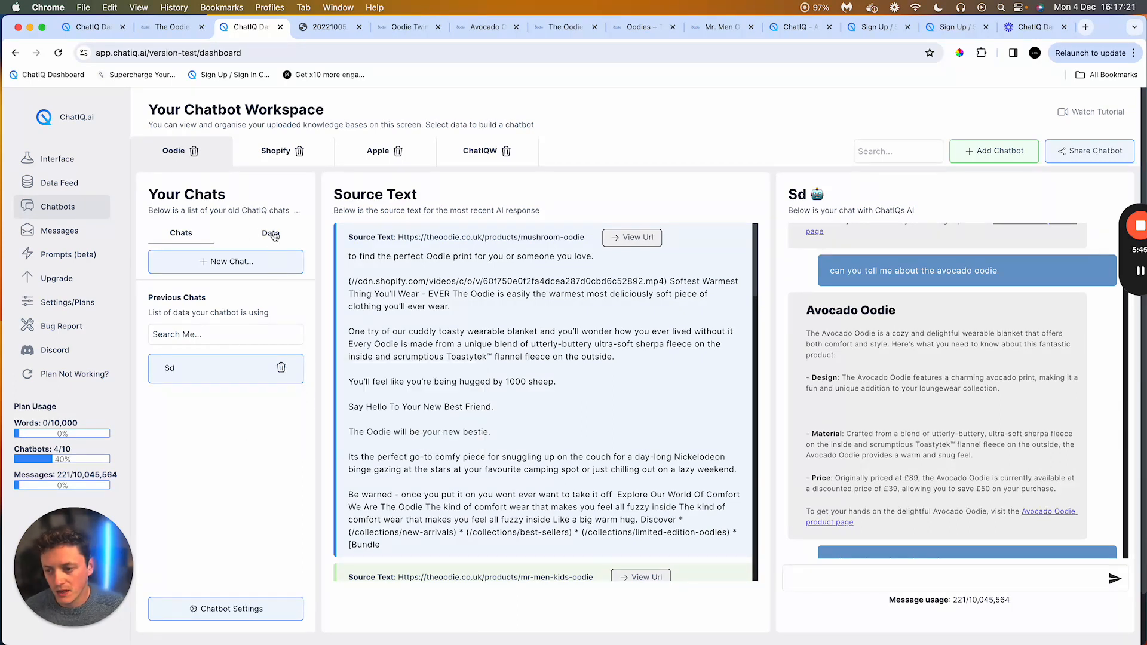
click(272, 234)
Step: Scroll through the list of data URLs the Oodie chatbot is using
scroll(269, 417, up, 20)
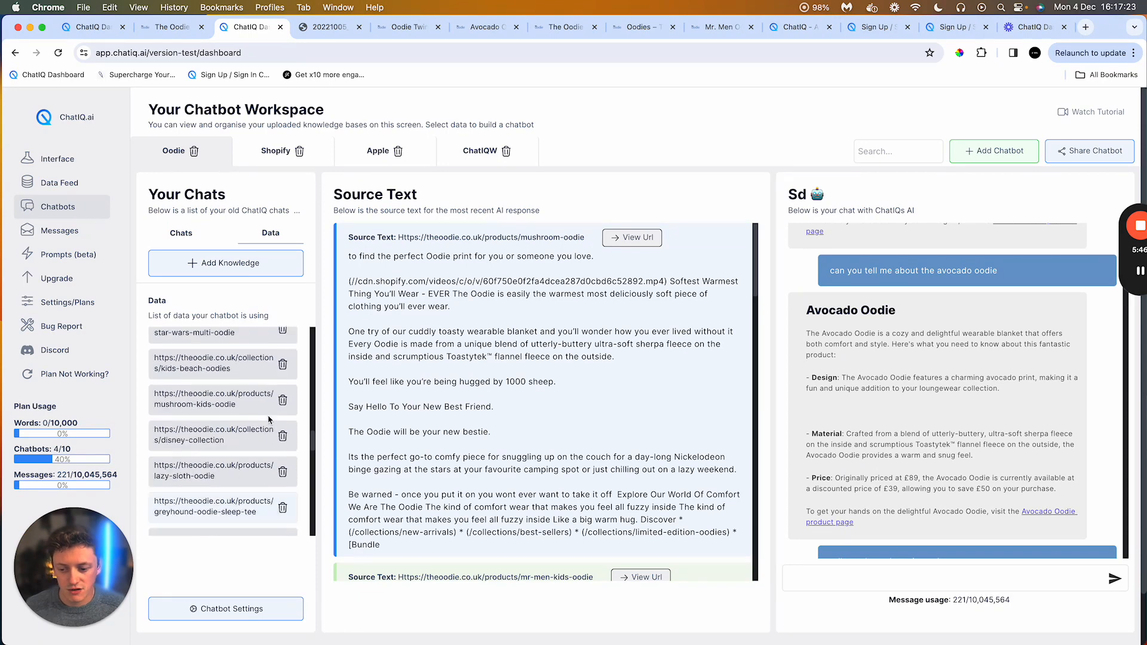
scroll(270, 421, down, 10)
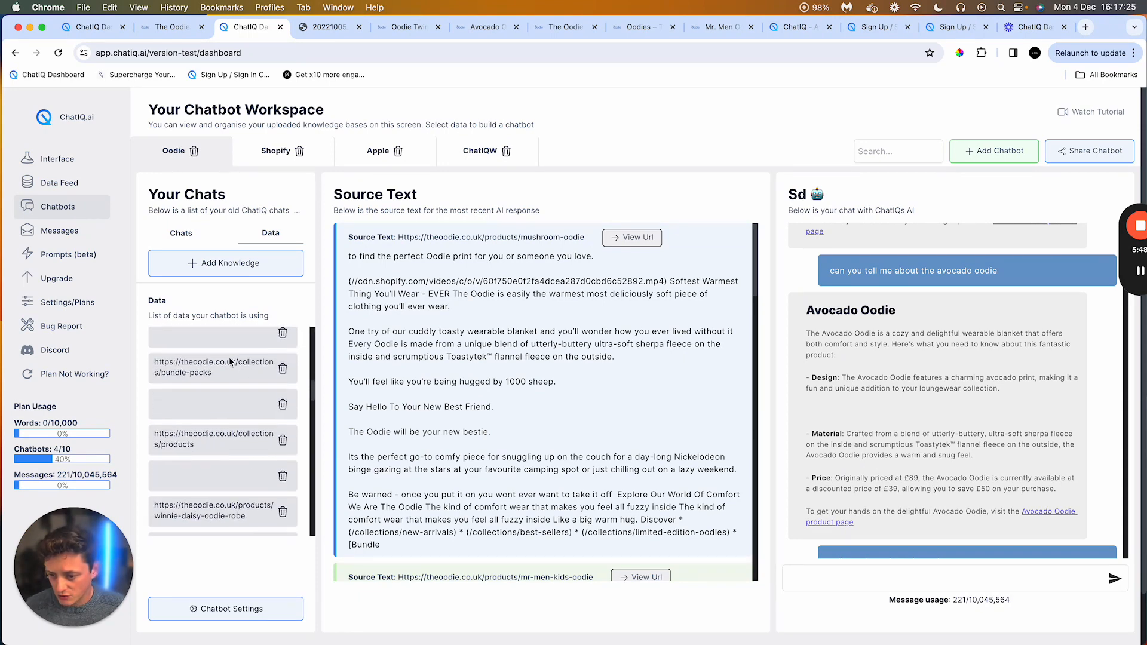
scroll(230, 361, down, 10)
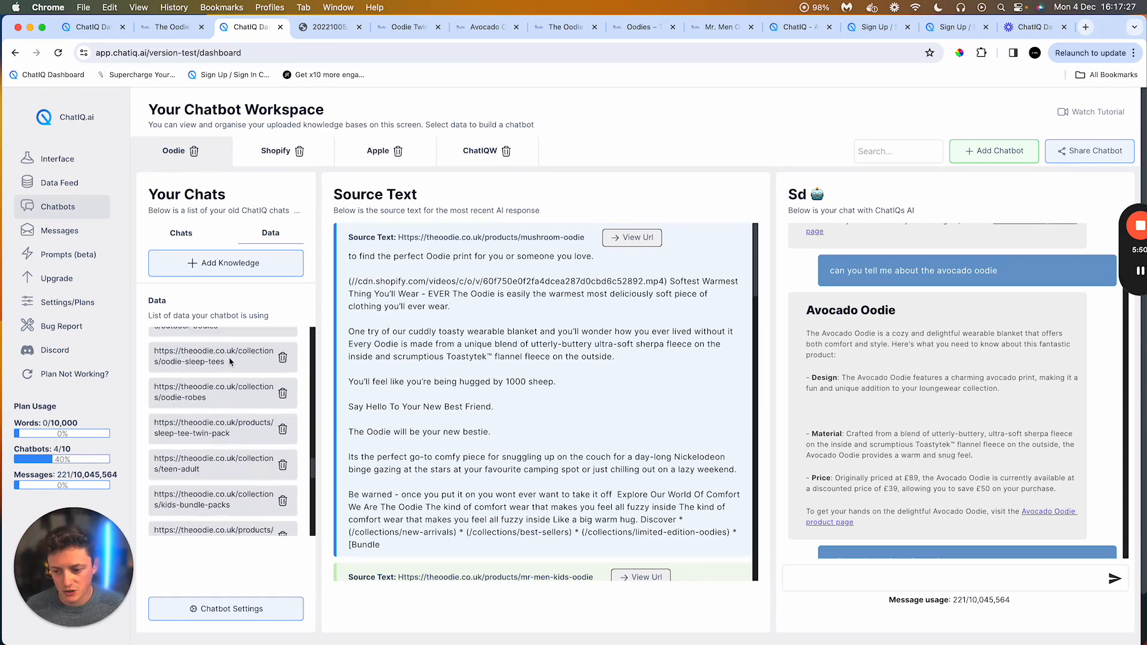
scroll(230, 361, down, 10)
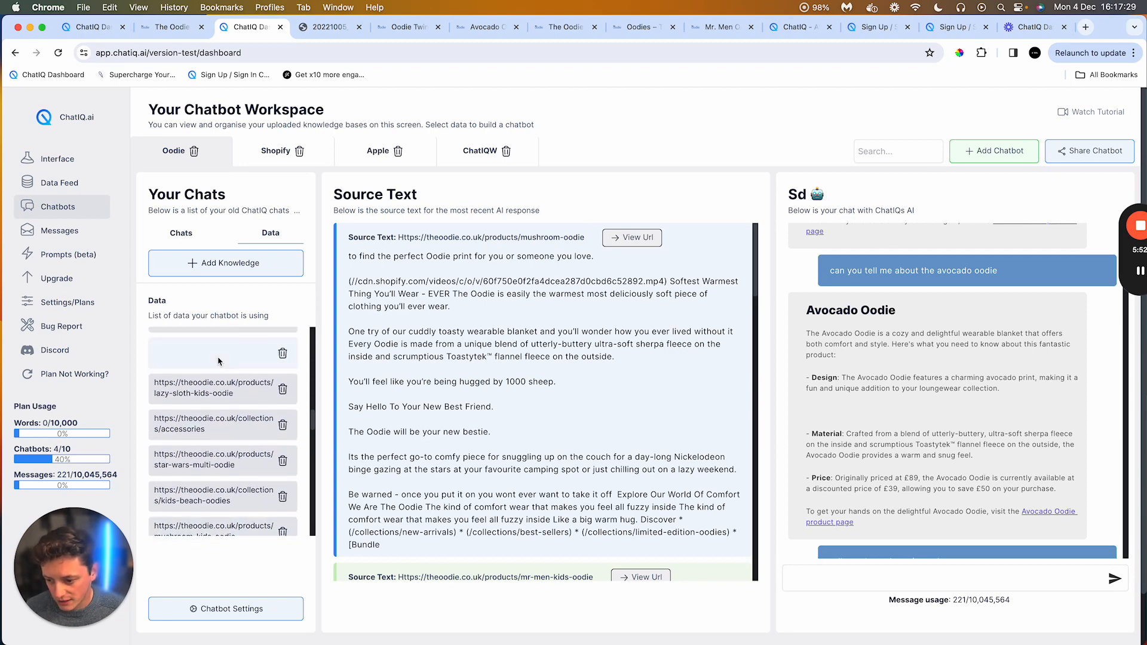
scroll(221, 364, down, 10)
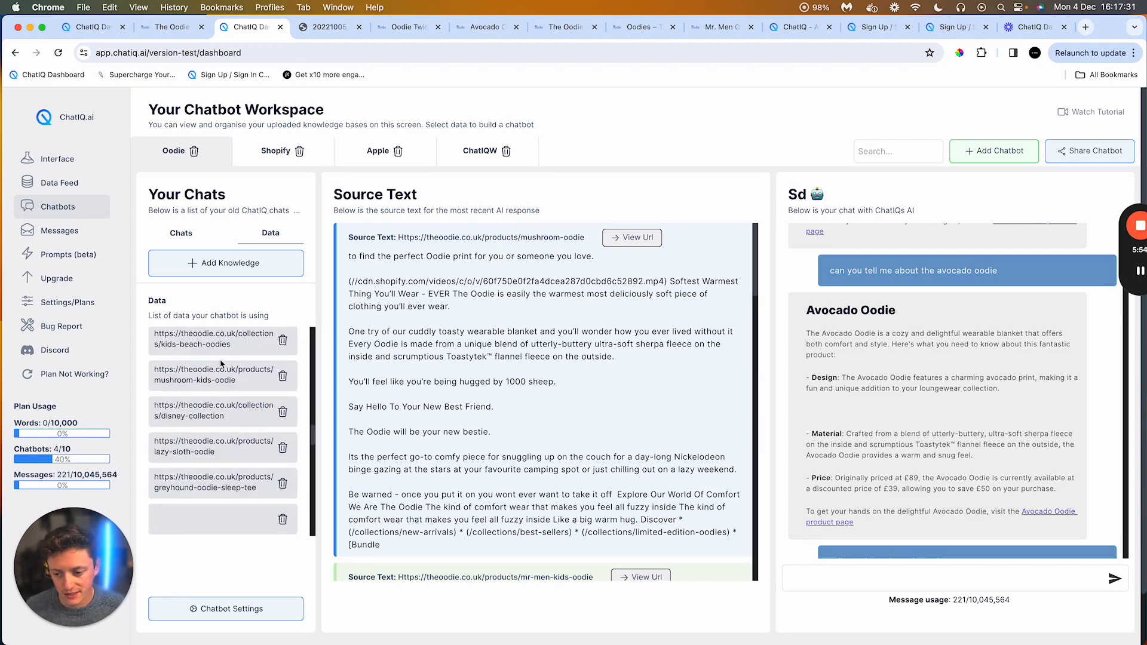
scroll(274, 403, down, 10)
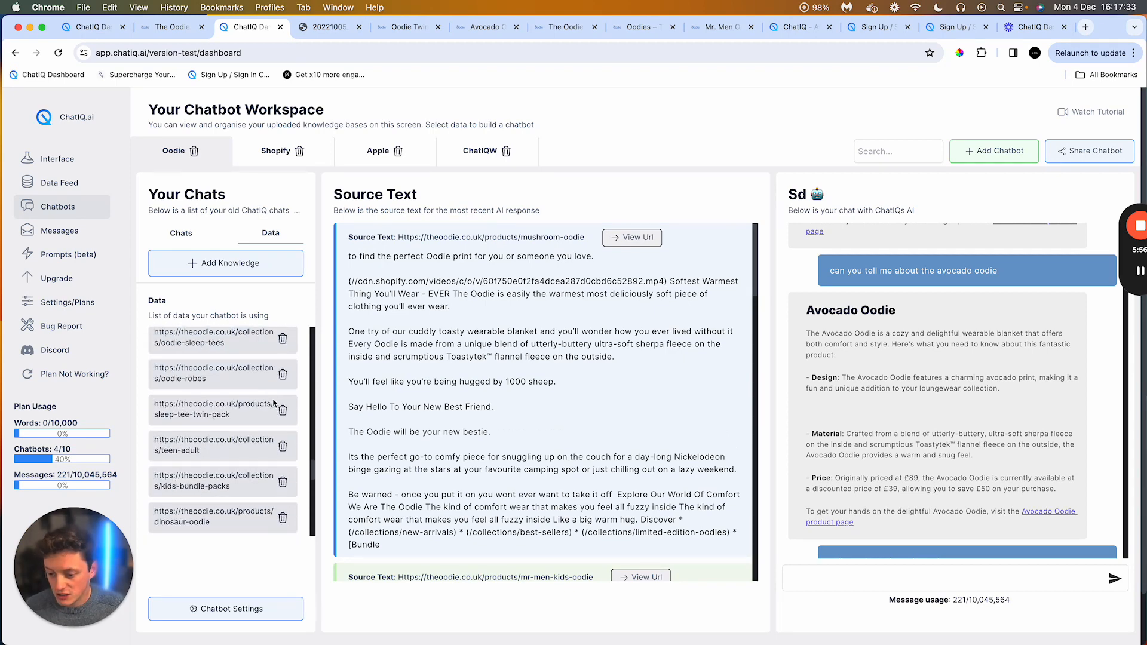
scroll(277, 400, down, 10)
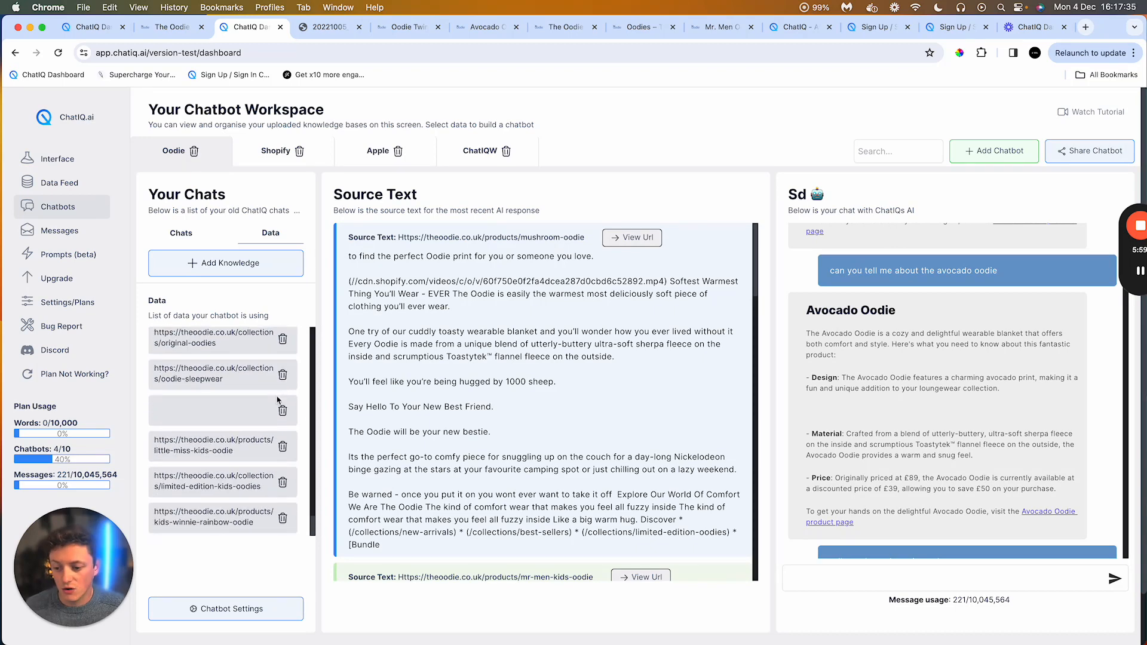
scroll(250, 519, up, 2)
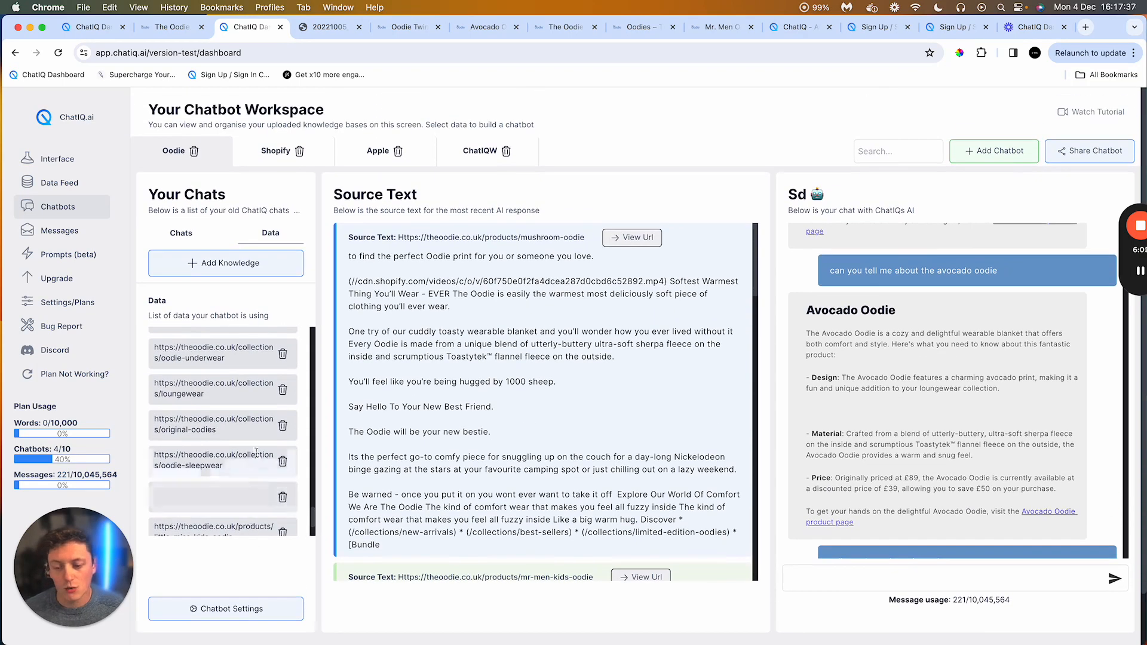
scroll(256, 472, up, 3)
Step: Remove one knowledge base URL from the Oodie chatbot's data list
click(278, 494)
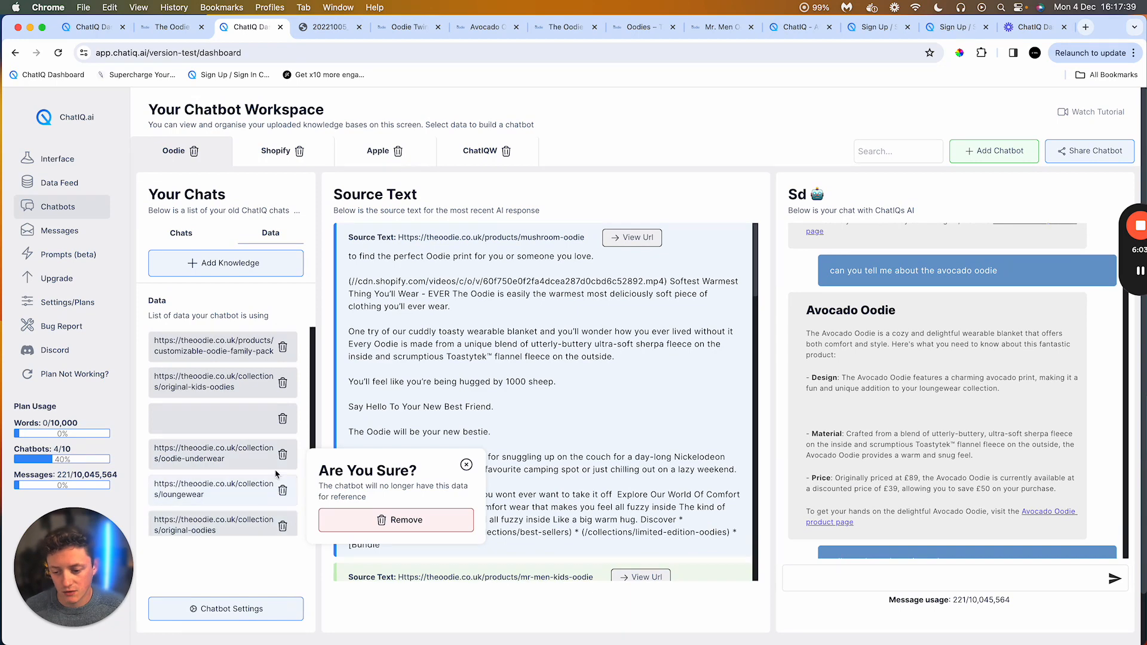
click(403, 520)
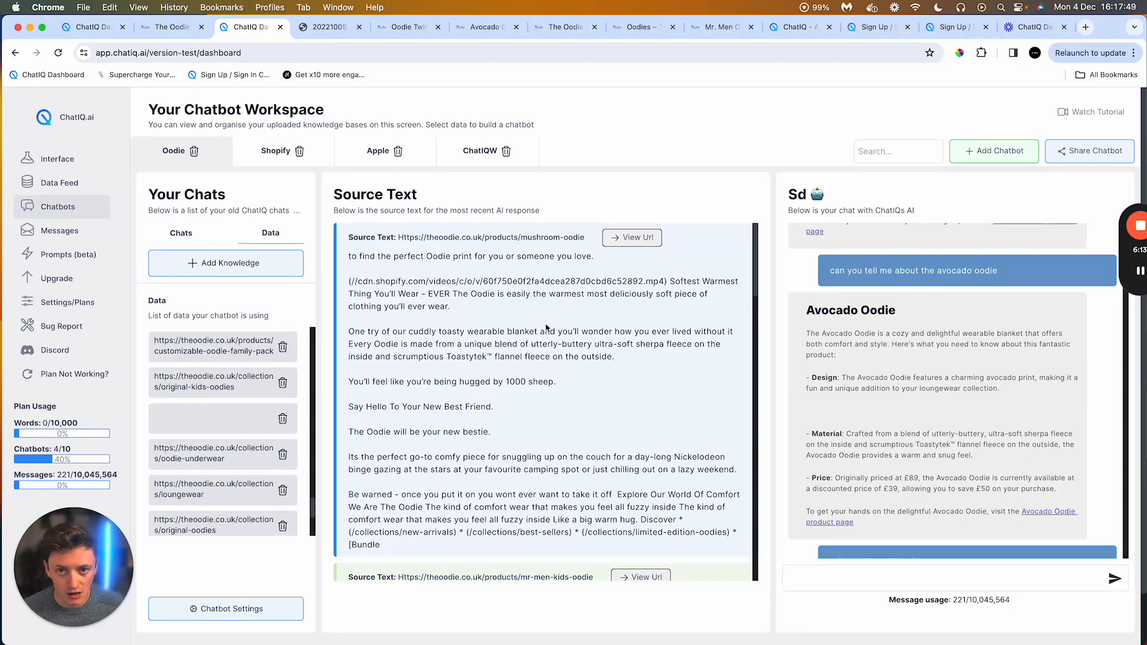
key(super+Tab)
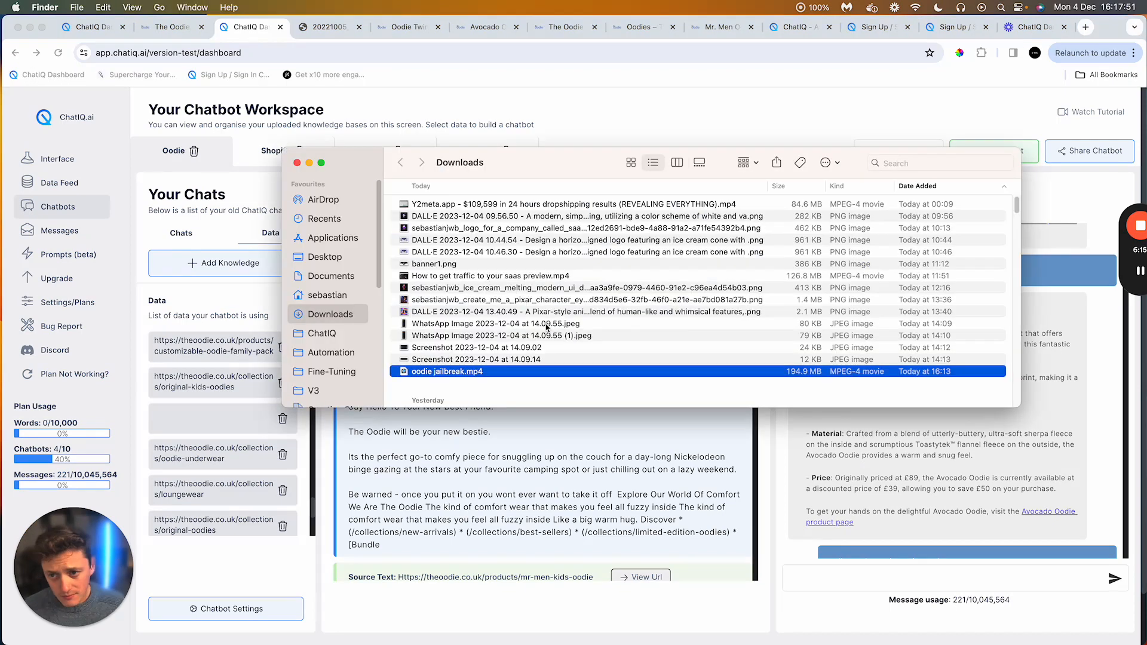
click(667, 481)
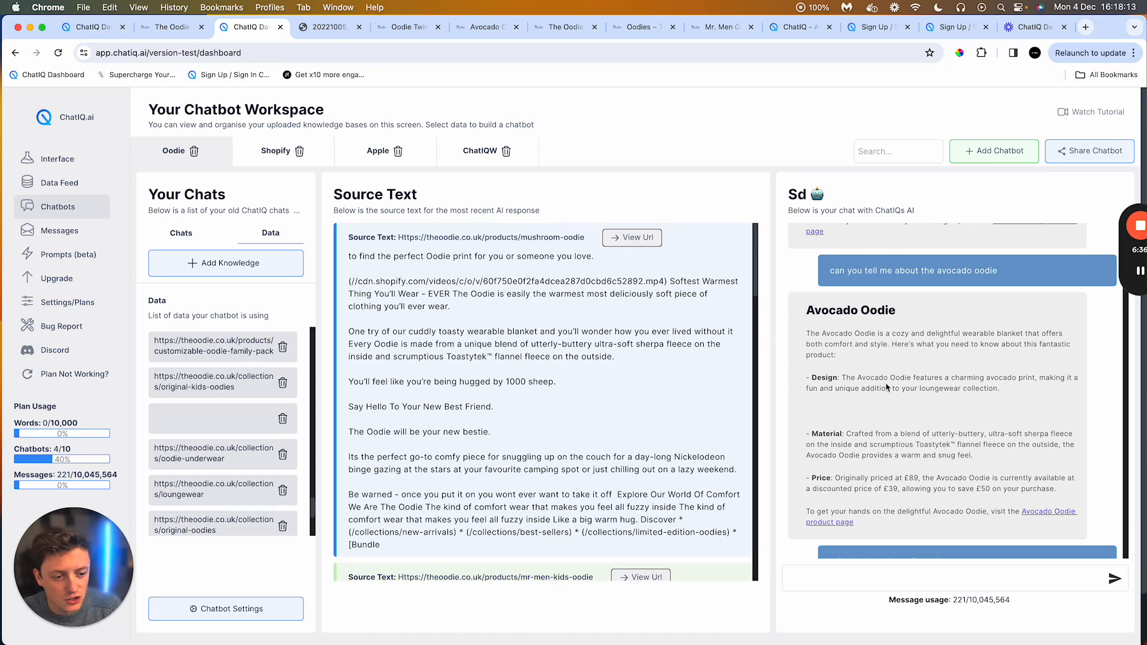
scroll(886, 387, down, 1)
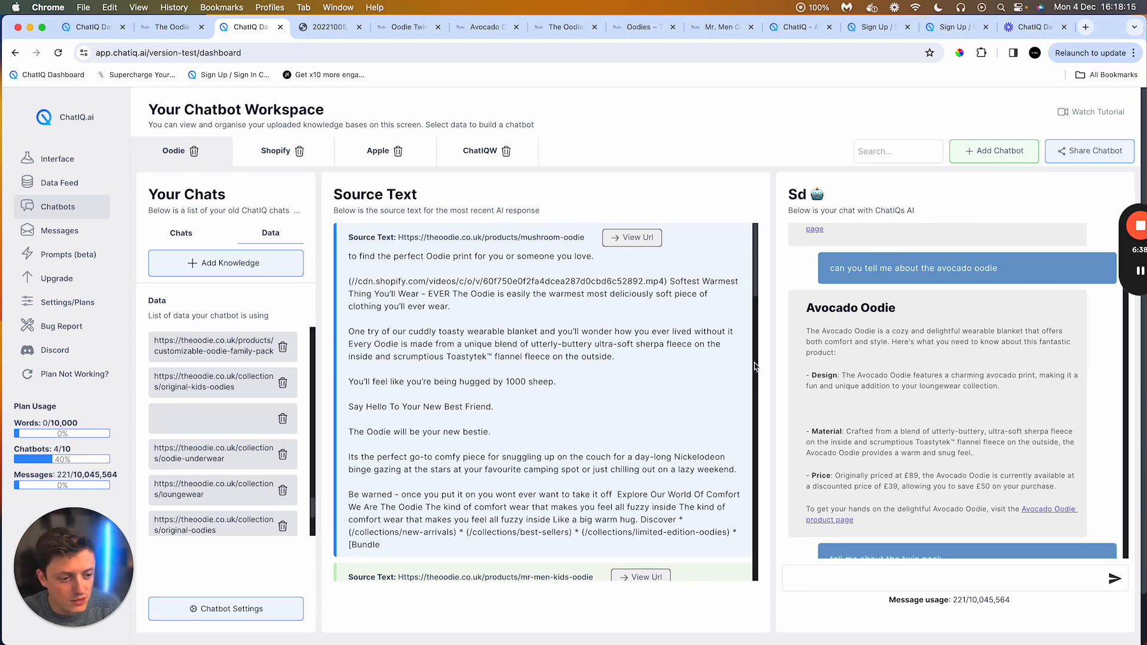
scroll(839, 366, down, 15)
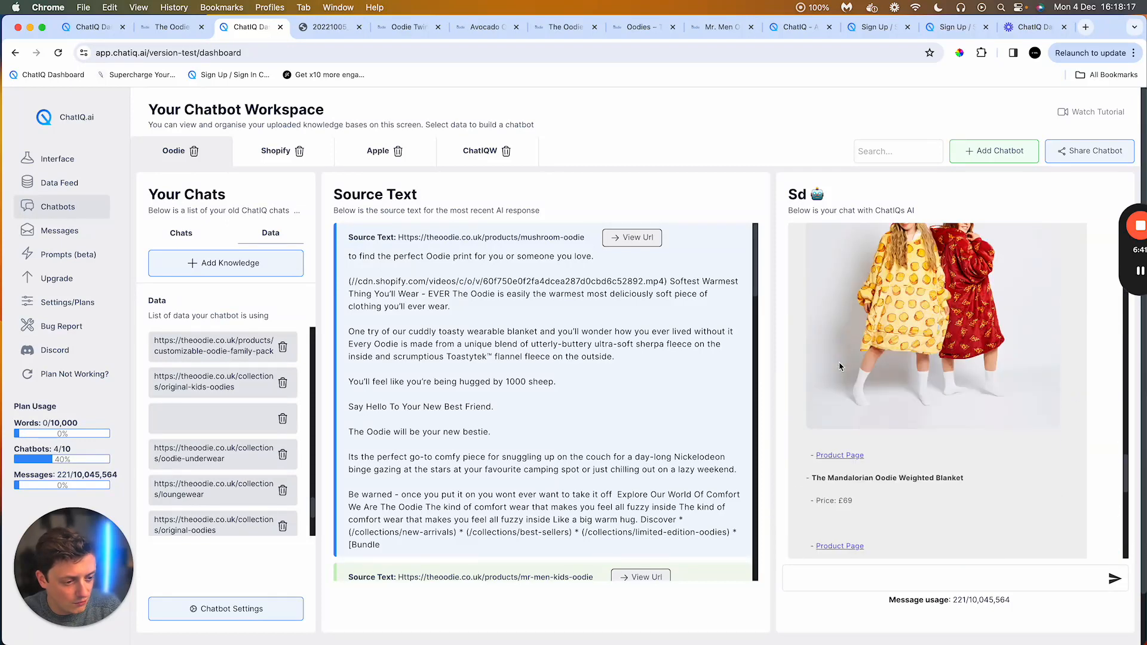
Step: Scroll through the chatbot's earlier product recommendations in the chat conversation
scroll(839, 366, up, 10)
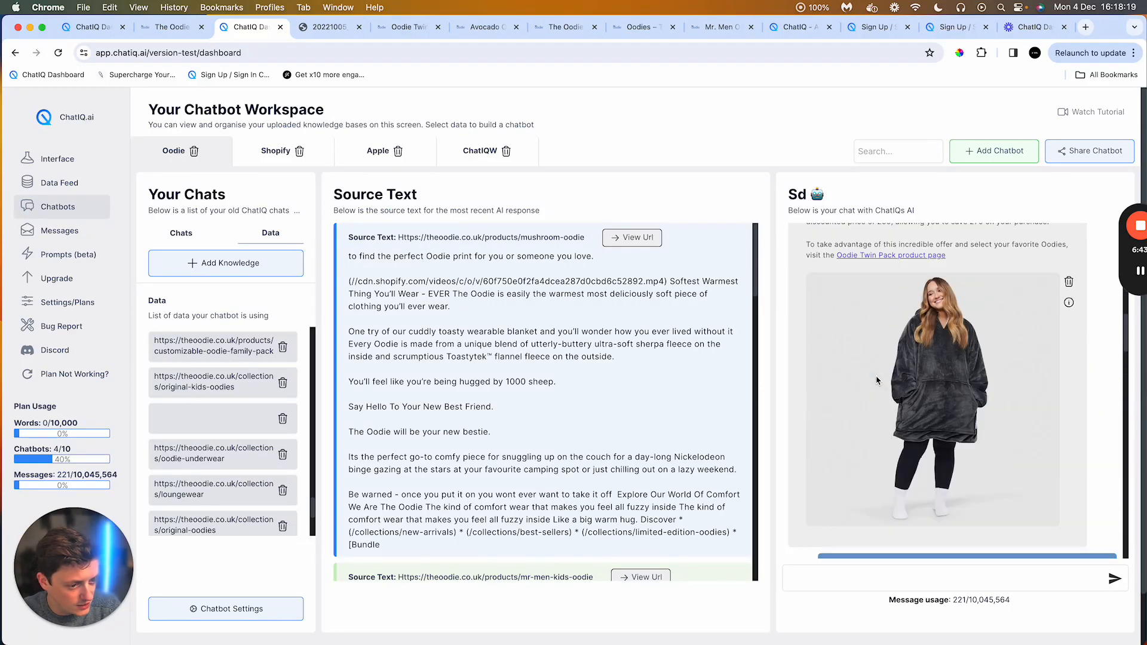
scroll(876, 380, up, 1)
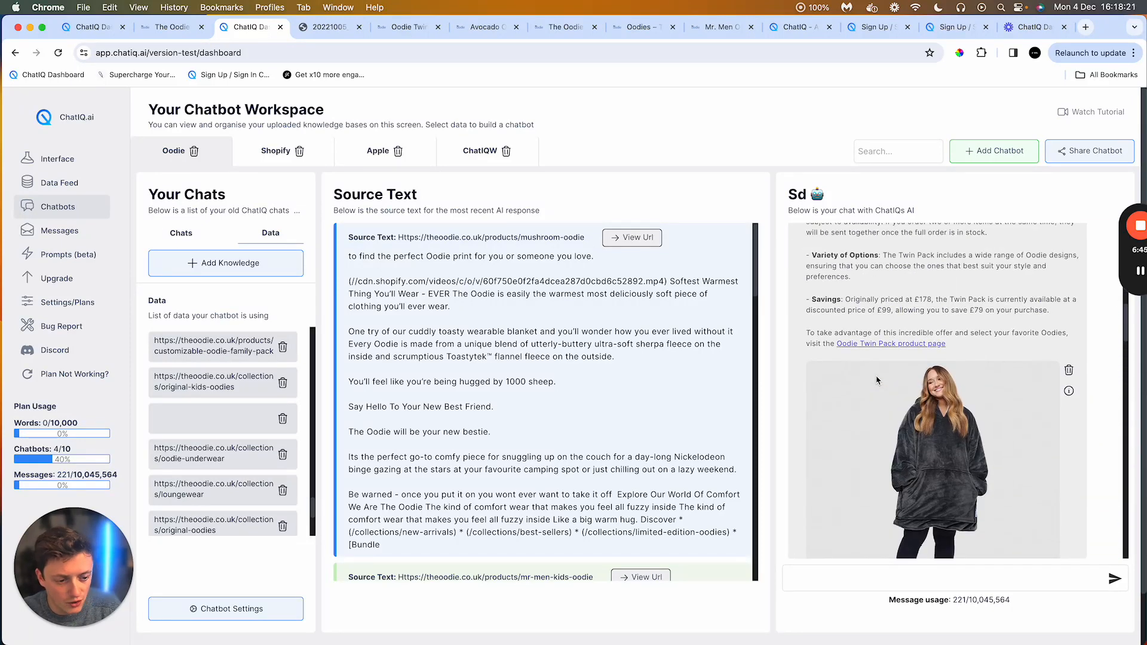
scroll(876, 381, down, 3)
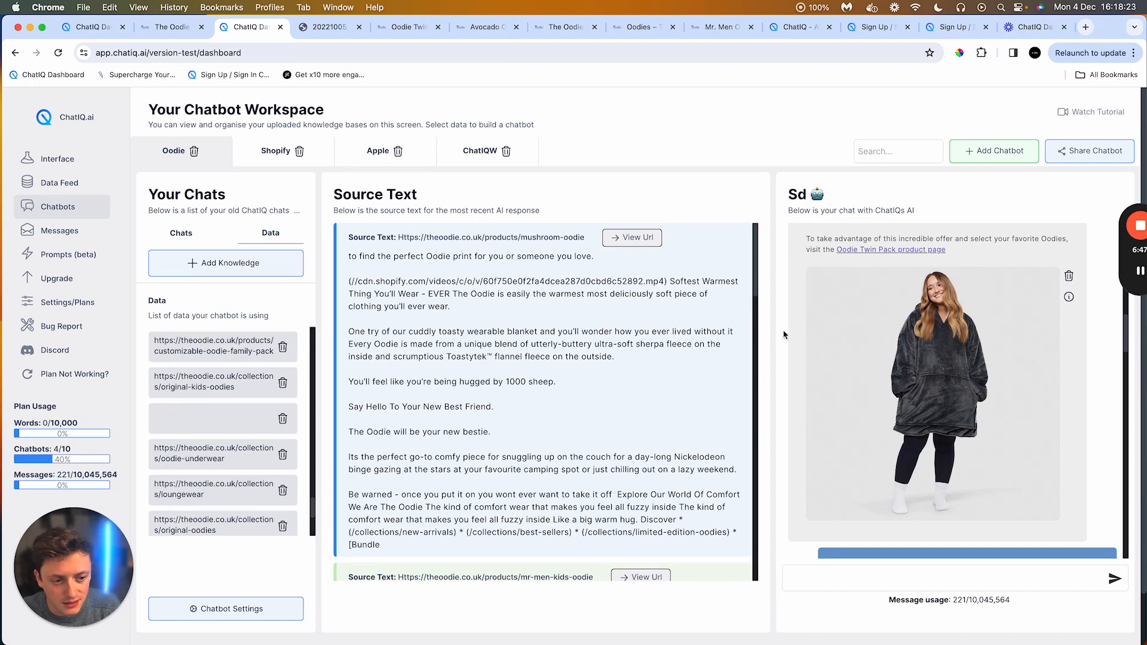
scroll(928, 377, down, 12)
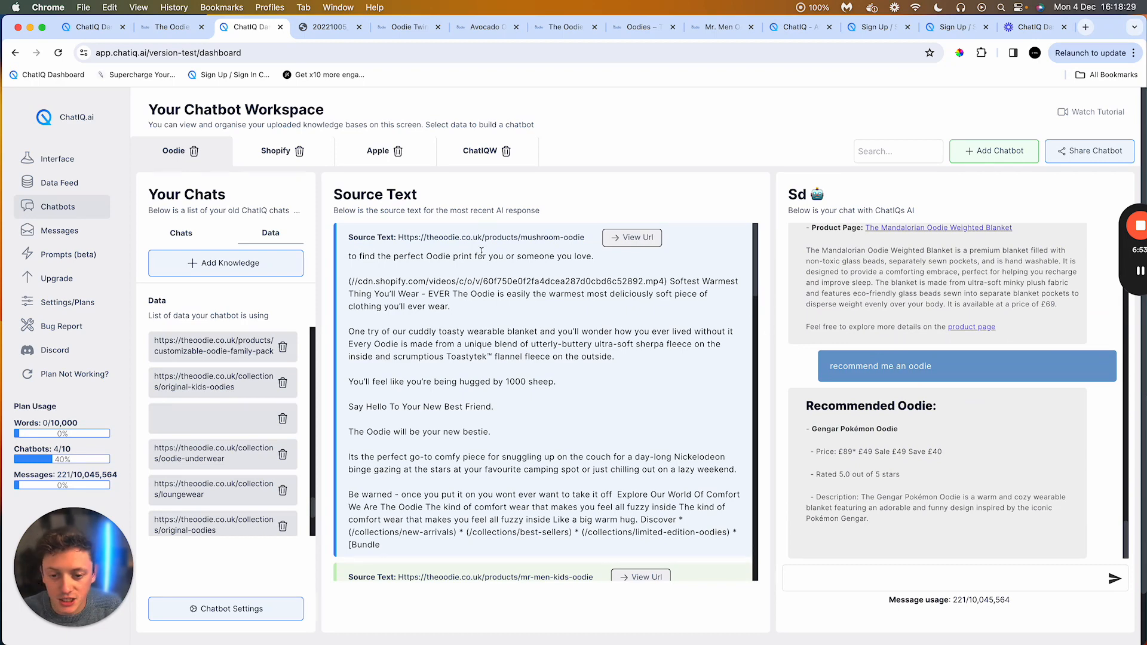
Step: Examine the source texts behind the latest chatbot response, highlighting their source URLs while scrolling
drag(422, 238, 492, 237)
scroll(493, 237, down, 5)
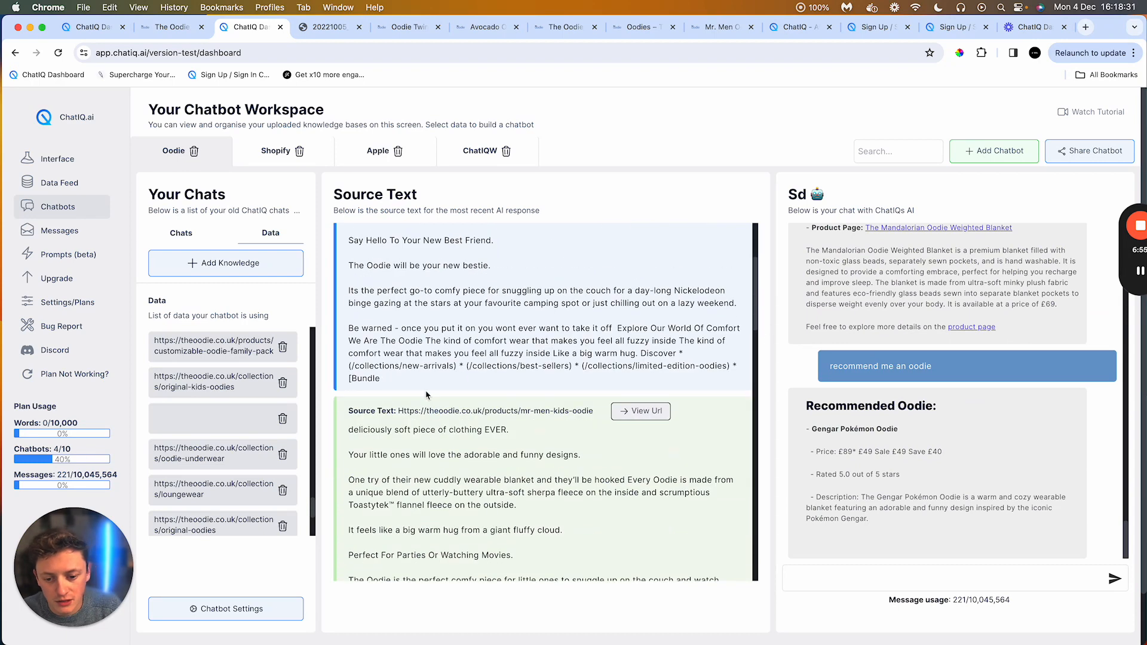
drag(422, 410, 494, 411)
scroll(499, 398, down, 1)
triple_click(518, 389)
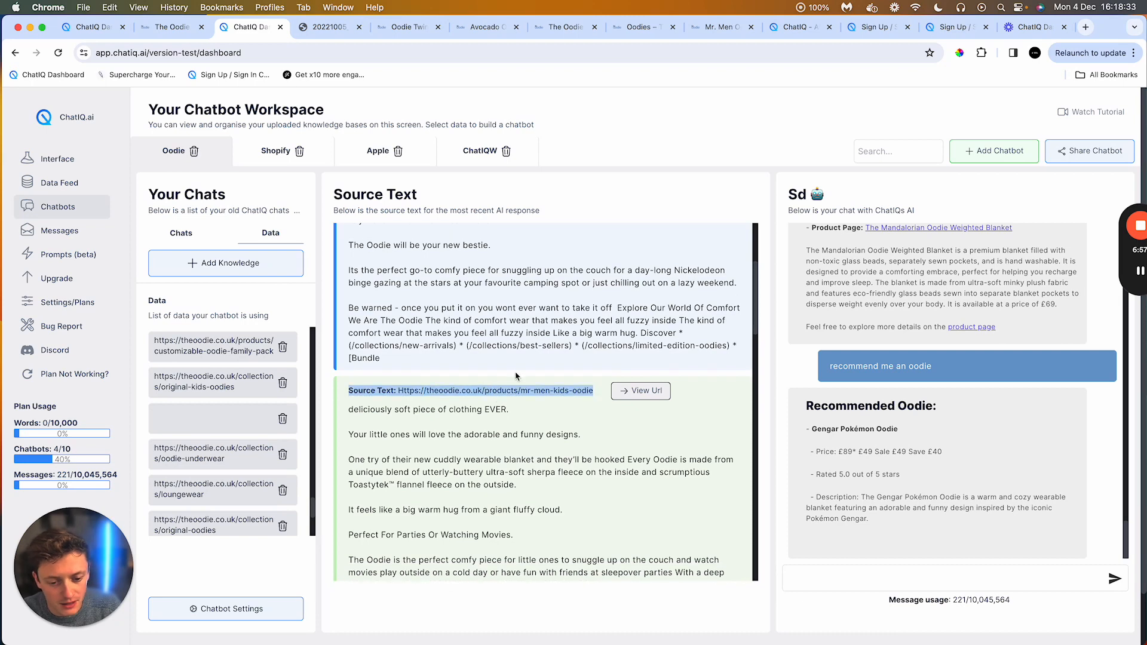
scroll(528, 353, up, 5)
drag(589, 237, 521, 237)
scroll(526, 274, down, 12)
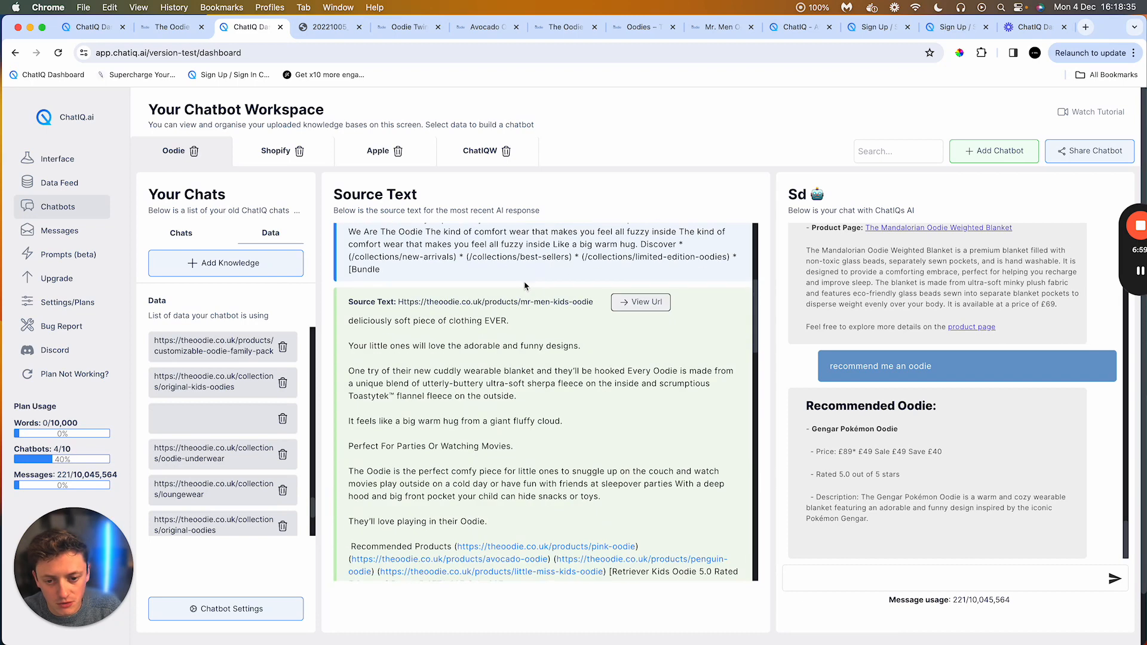
scroll(543, 303, down, 7)
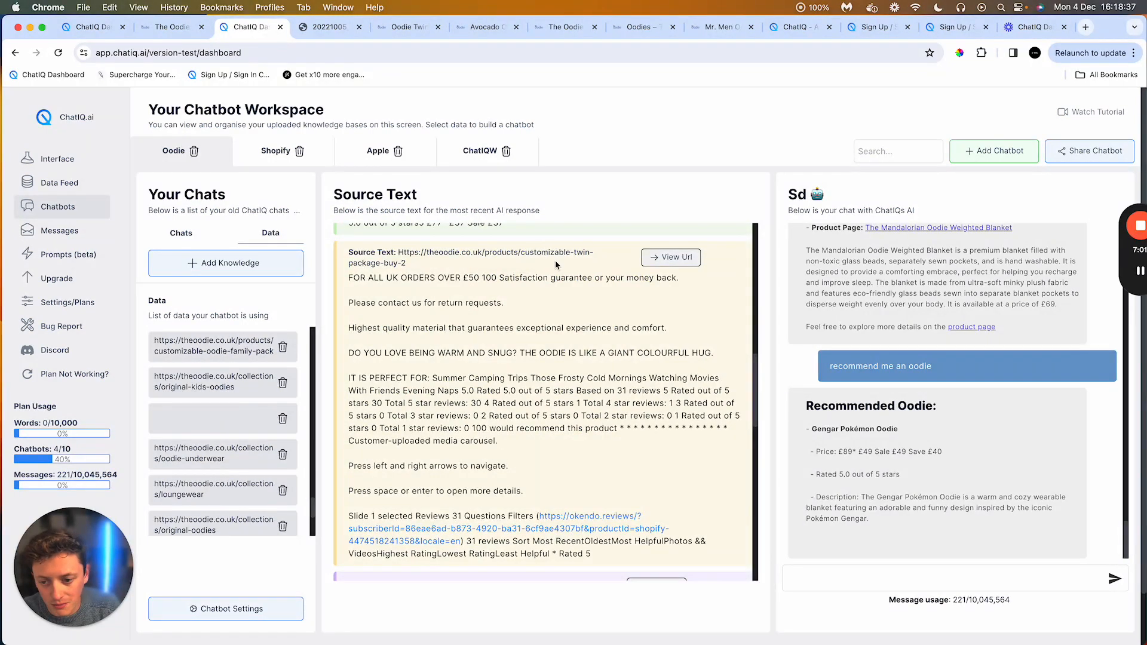
scroll(525, 269, down, 7)
scroll(547, 358, down, 7)
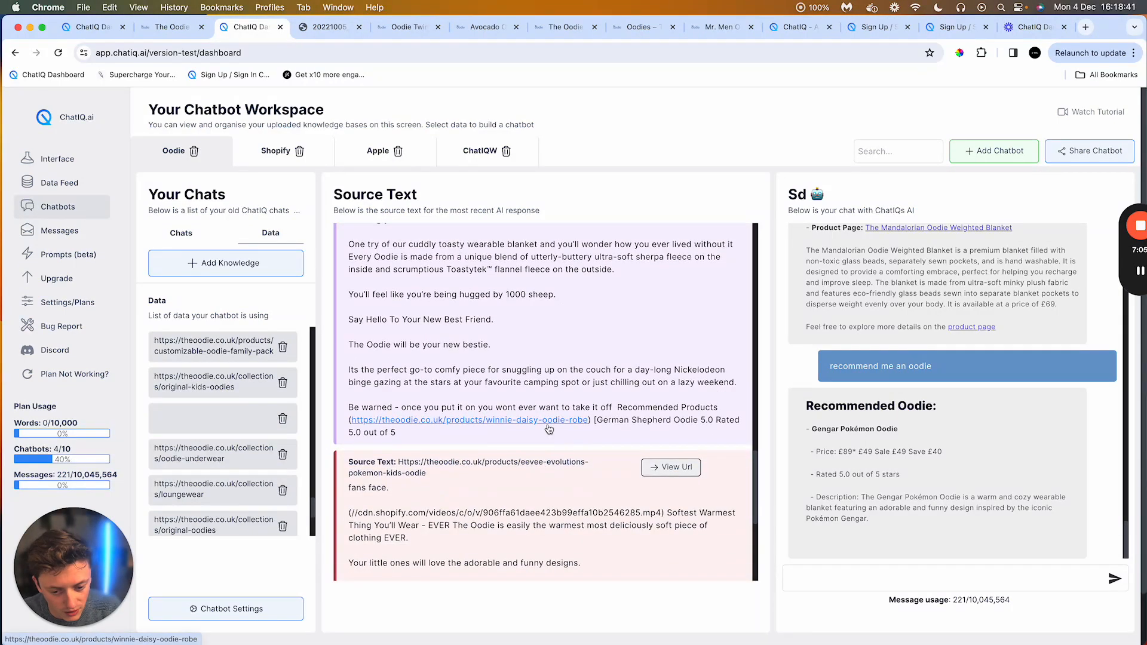
scroll(543, 457, up, 7)
scroll(915, 440, up, 5)
scroll(915, 440, down, 8)
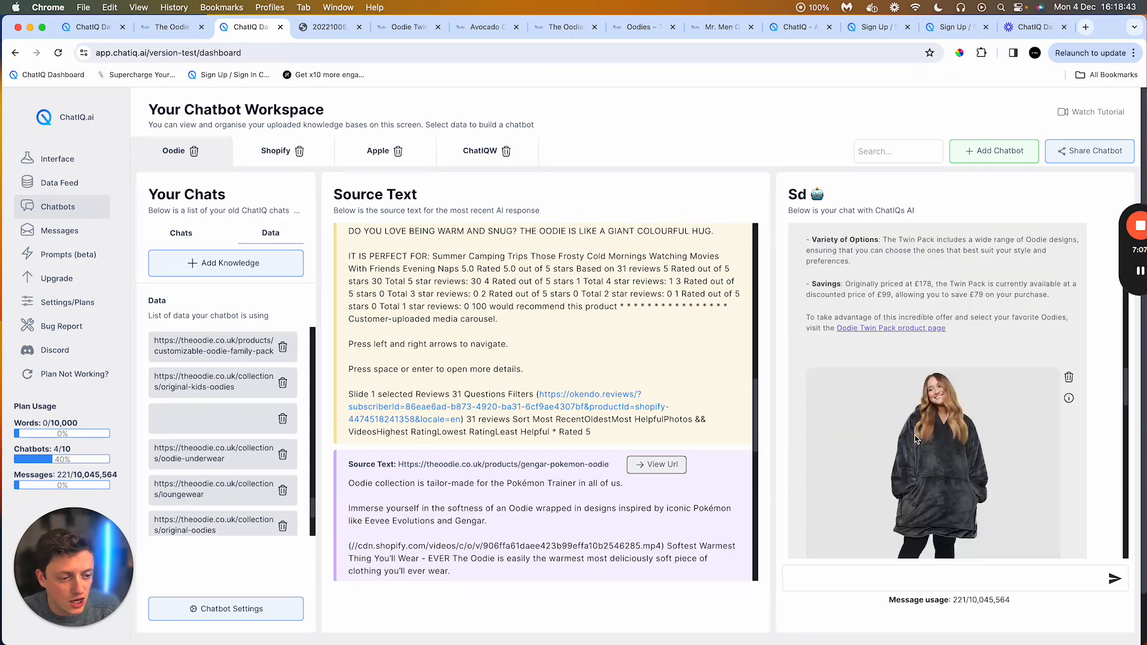
scroll(915, 438, down, 10)
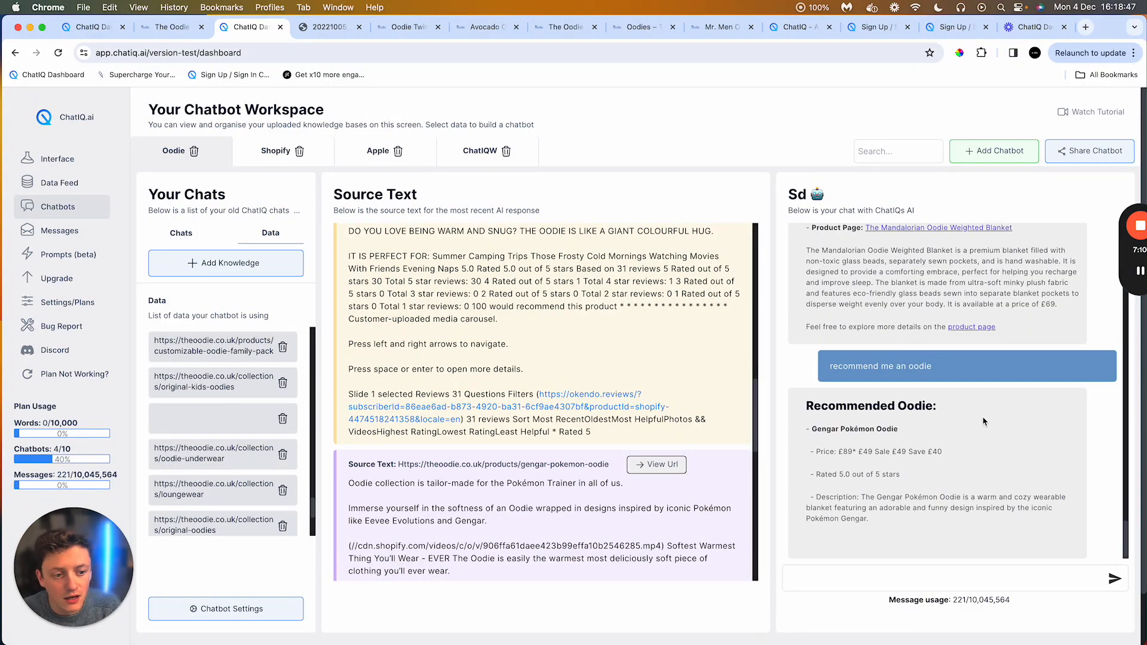
scroll(987, 418, up, 3)
scroll(989, 415, down, 3)
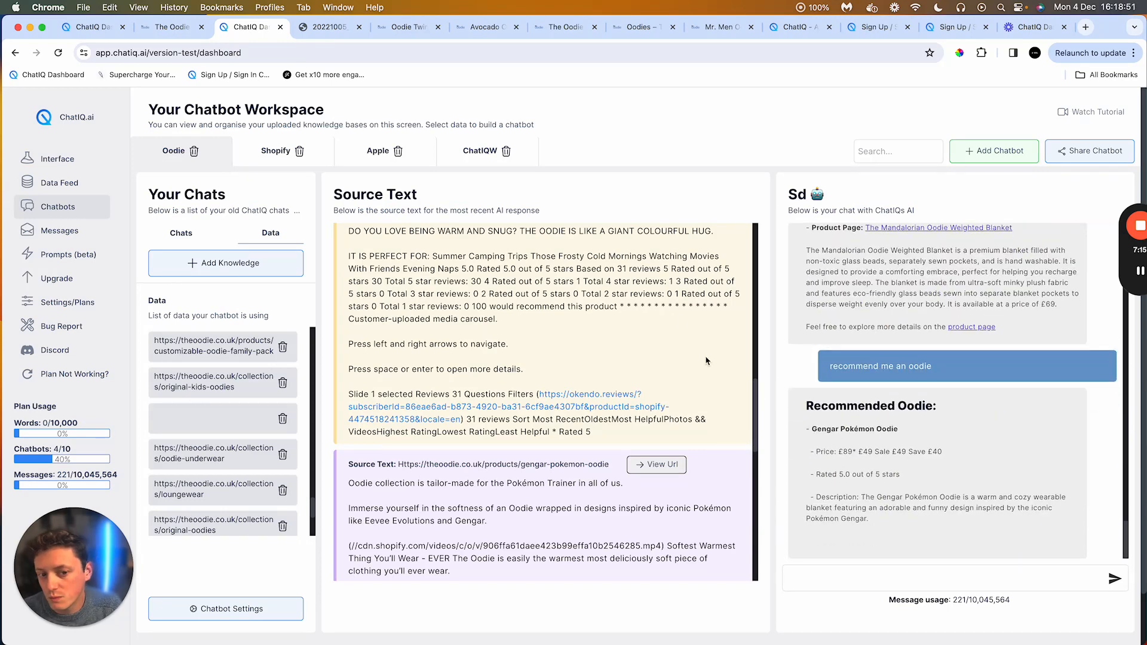
scroll(646, 304, up, 2)
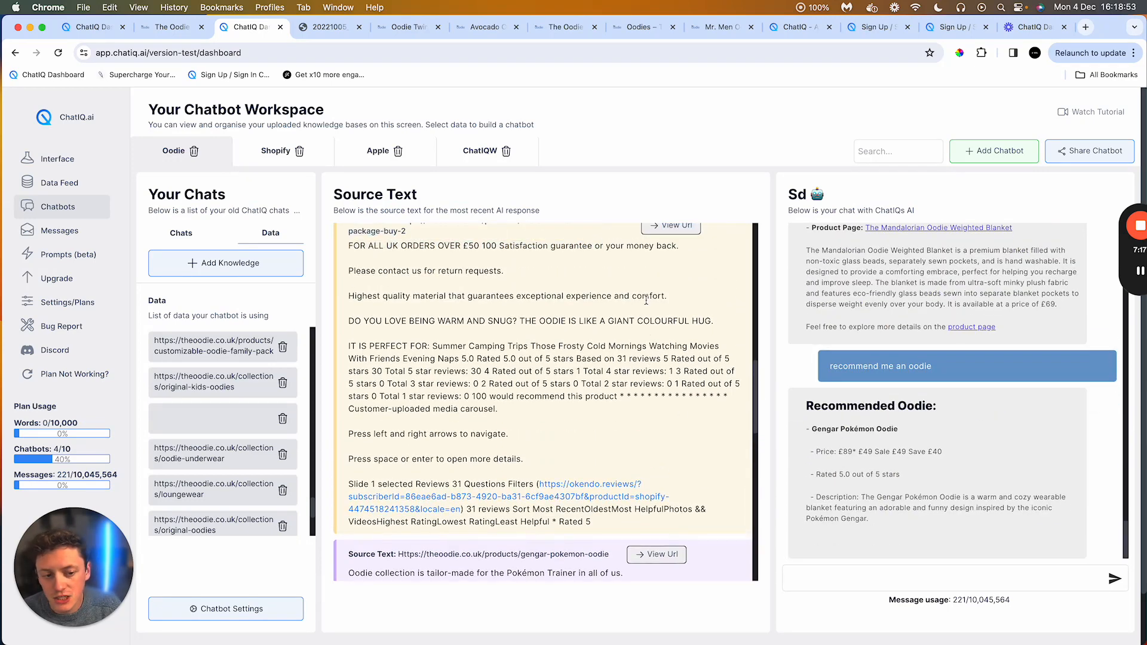
scroll(646, 300, up, 5)
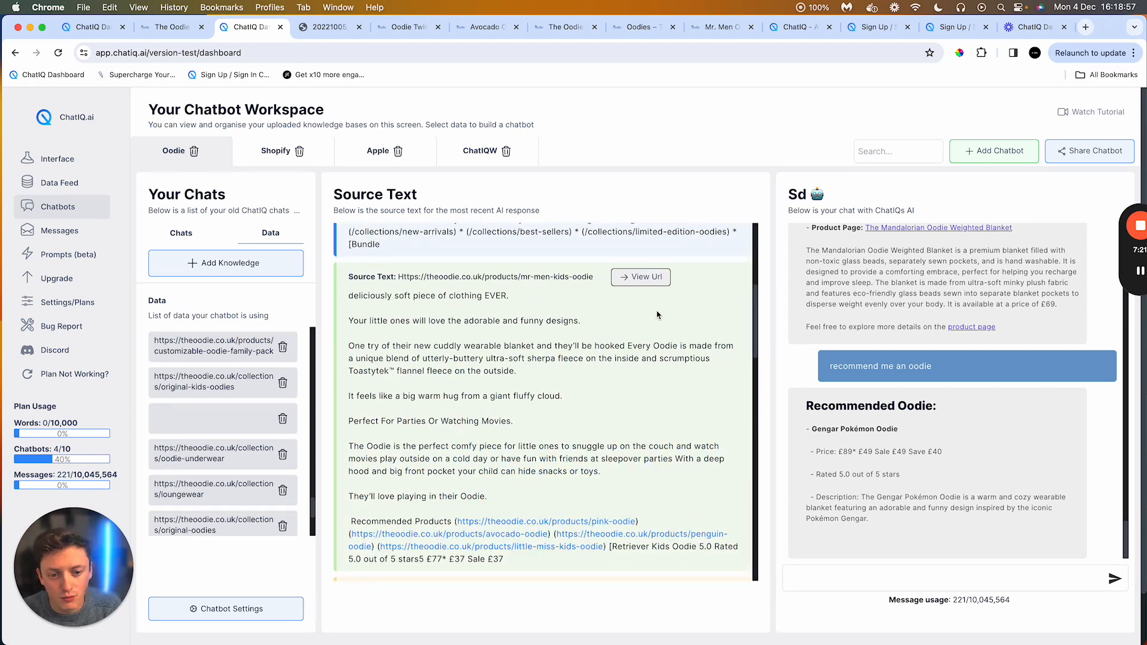
scroll(444, 316, down, 2)
scroll(444, 315, up, 8)
scroll(514, 329, down, 4)
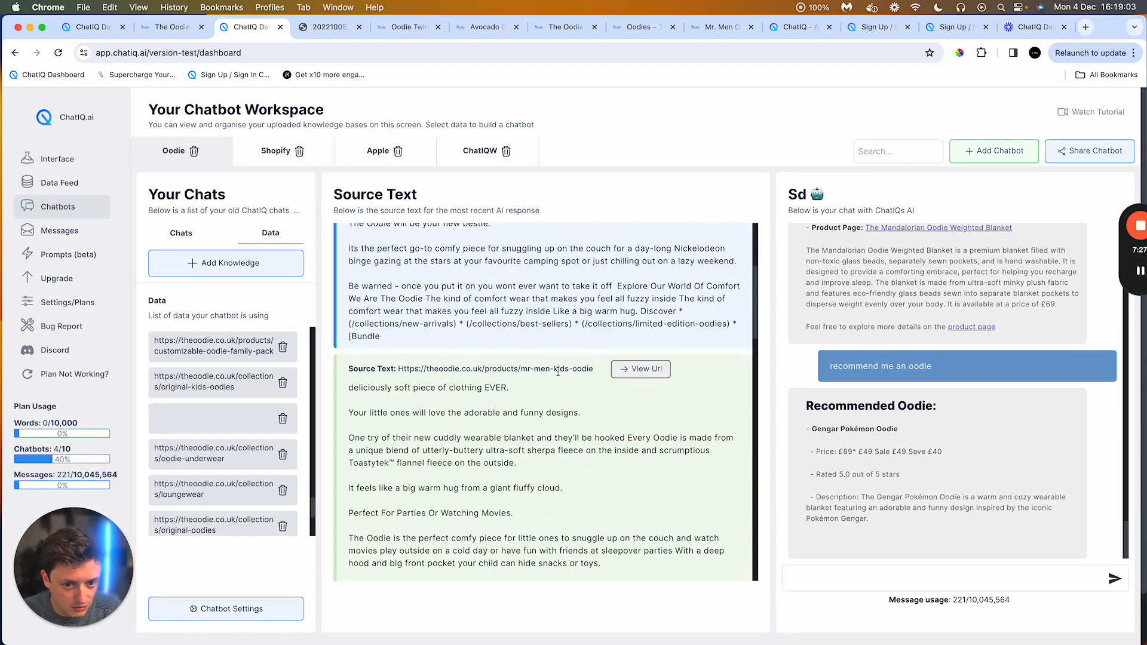
Step: Highlight the mr-men-kids-oodie part of a source URL and review that product's source text
drag(521, 369, 596, 380)
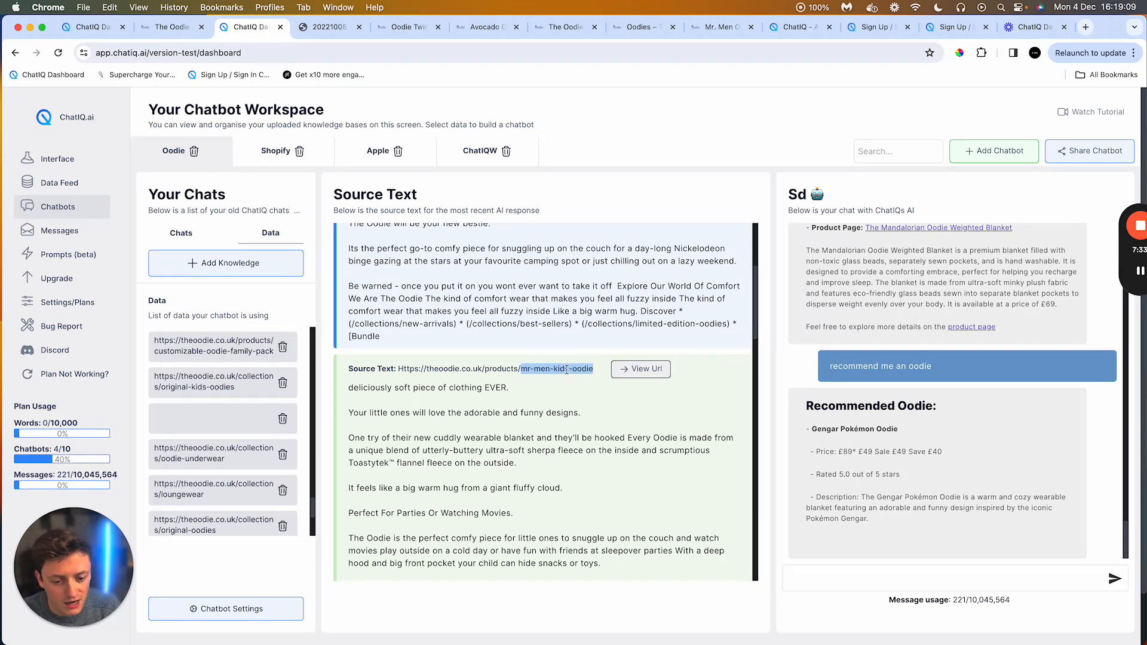
scroll(611, 349, up, 5)
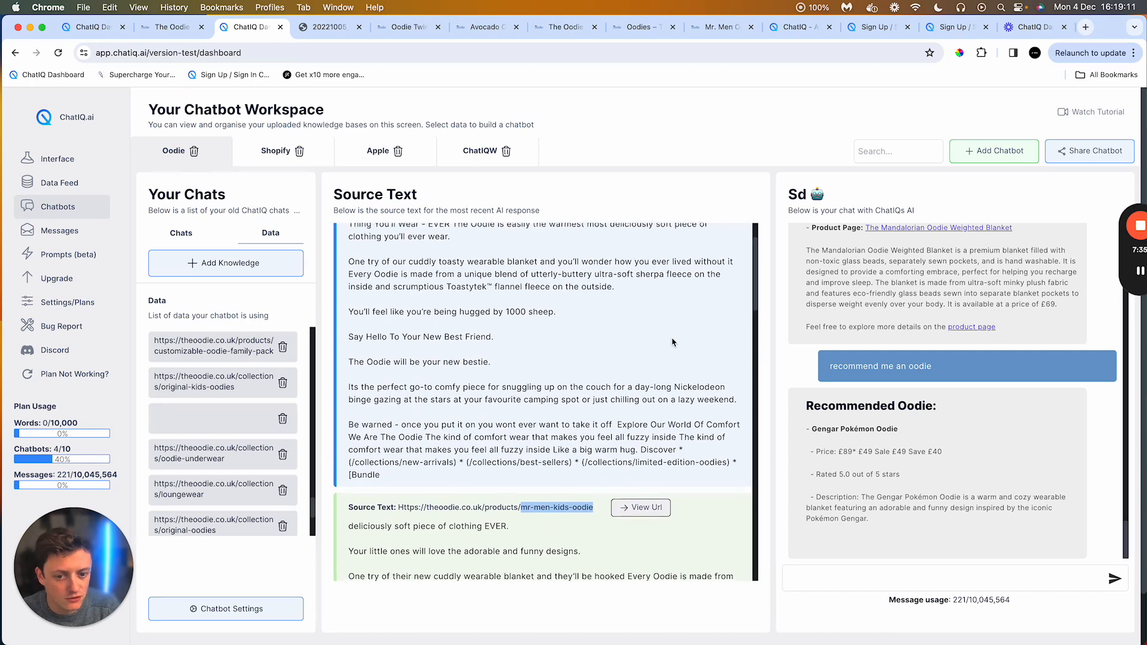
scroll(672, 342, down, 6)
click(554, 326)
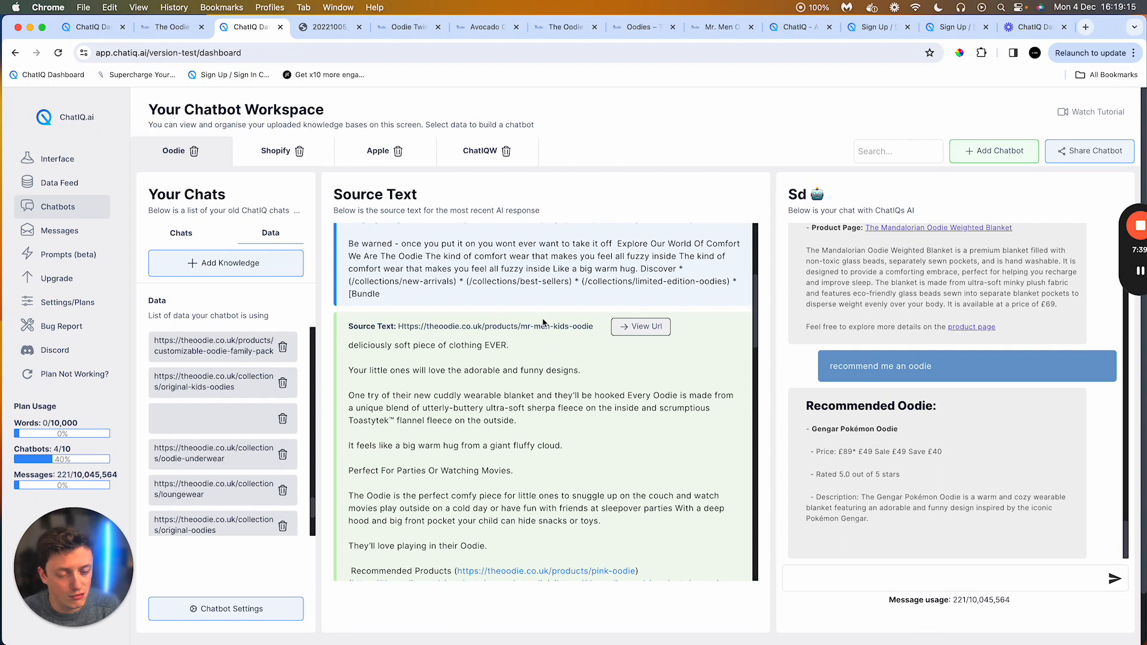
drag(521, 327, 576, 328)
click(573, 349)
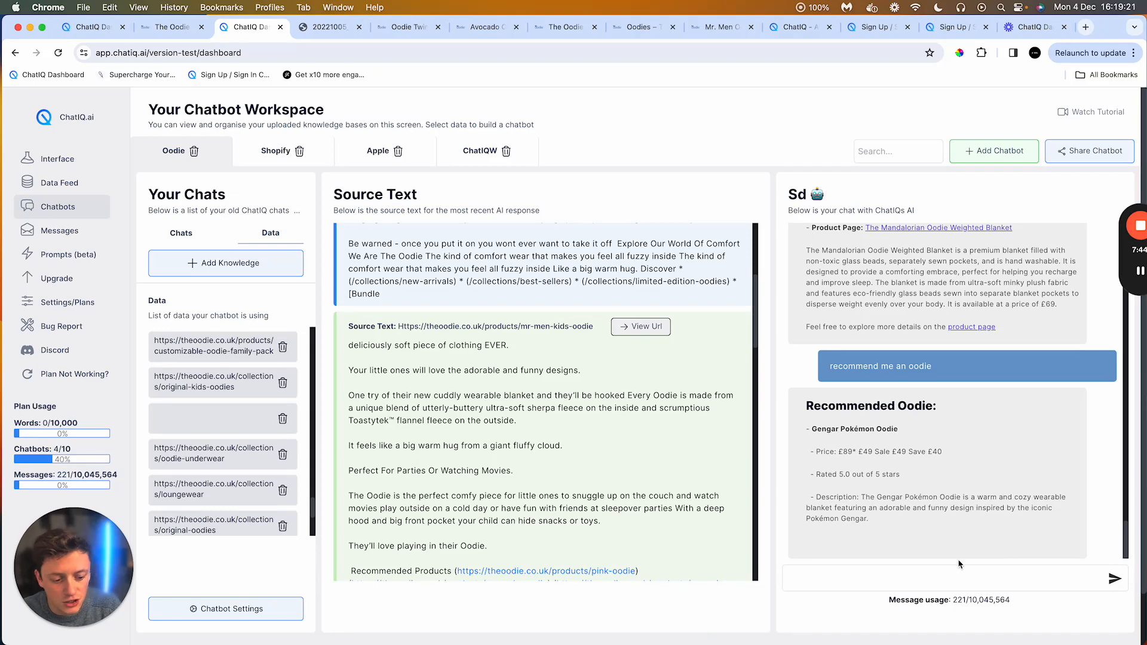
scroll(859, 468, down, 2)
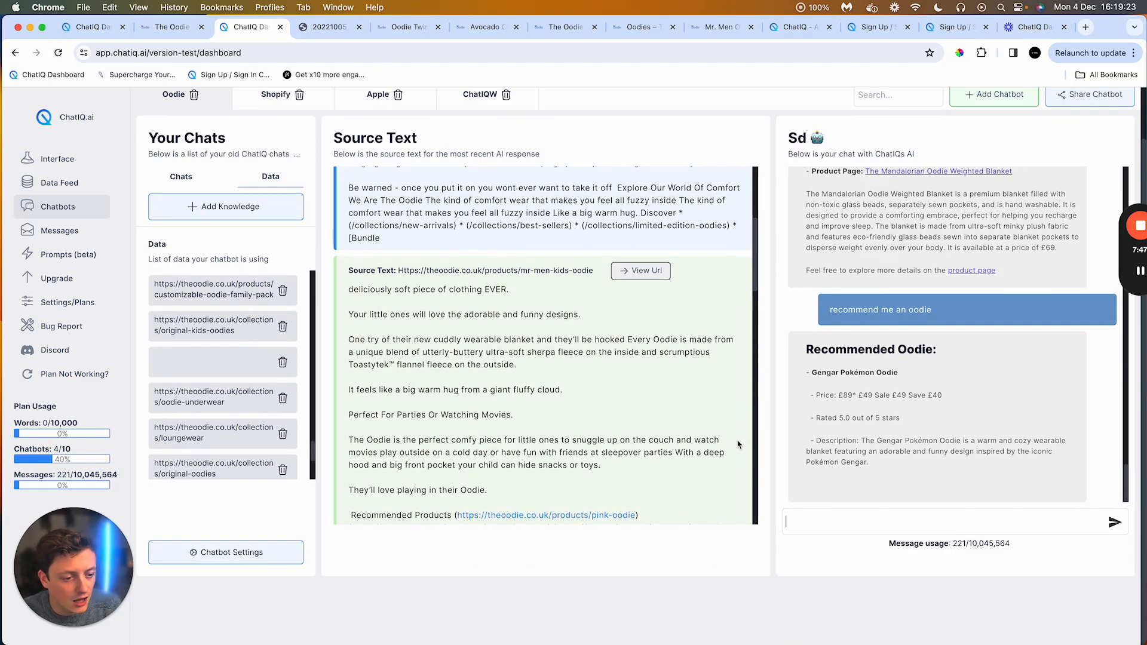
scroll(866, 436, up, 3)
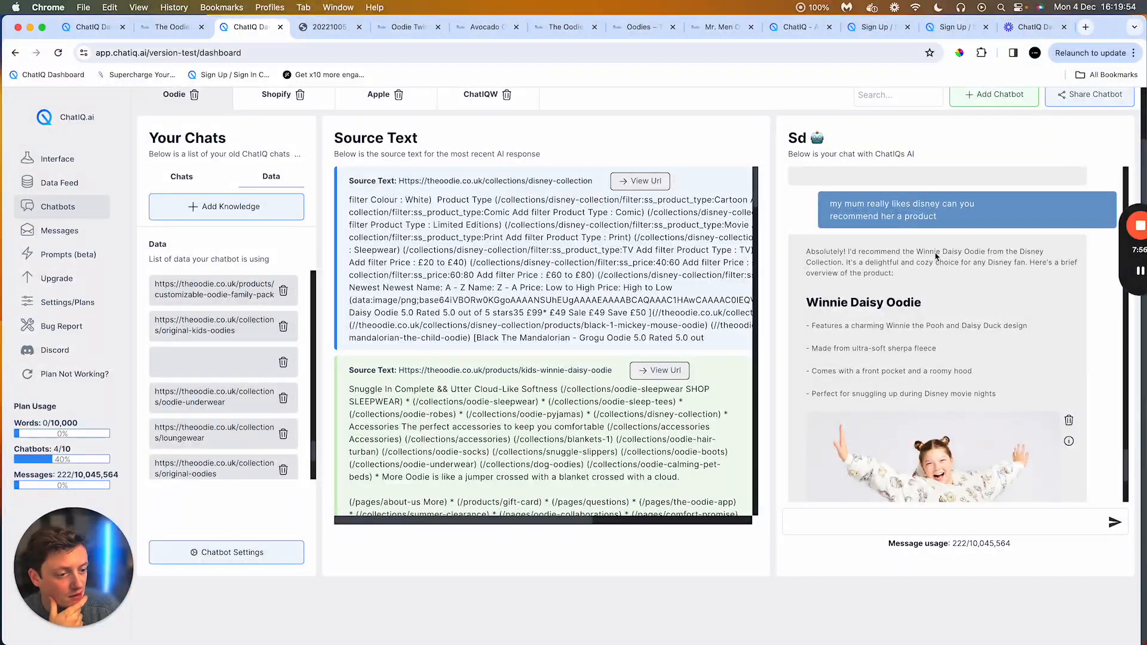
Step: Review the Winnie Daisy Oodie recommendation and highlight the matching kids-winnie-daisy source URL
drag(934, 251, 1031, 252)
scroll(994, 264, down, 2)
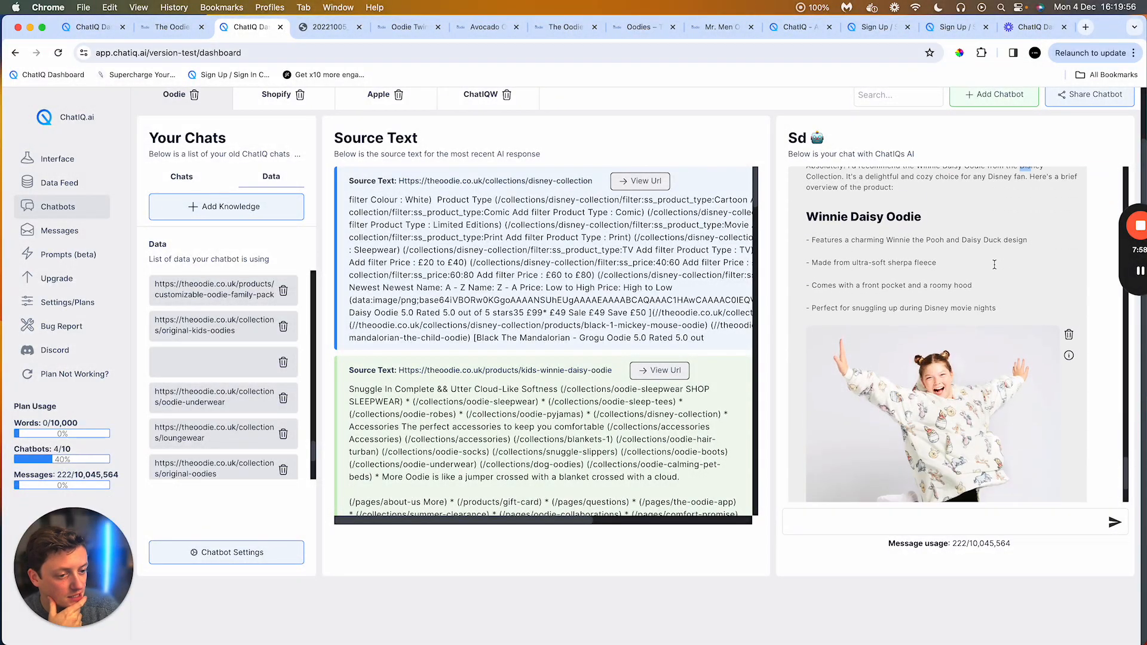
drag(835, 221, 920, 220)
scroll(966, 325, down, 2)
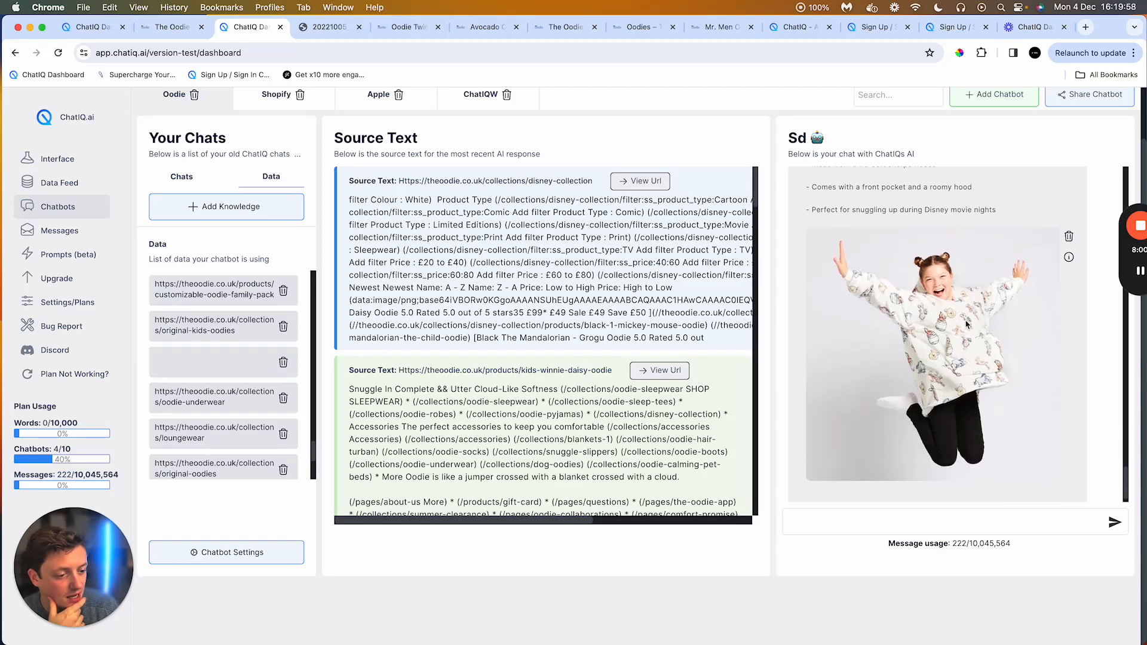
scroll(966, 325, down, 1)
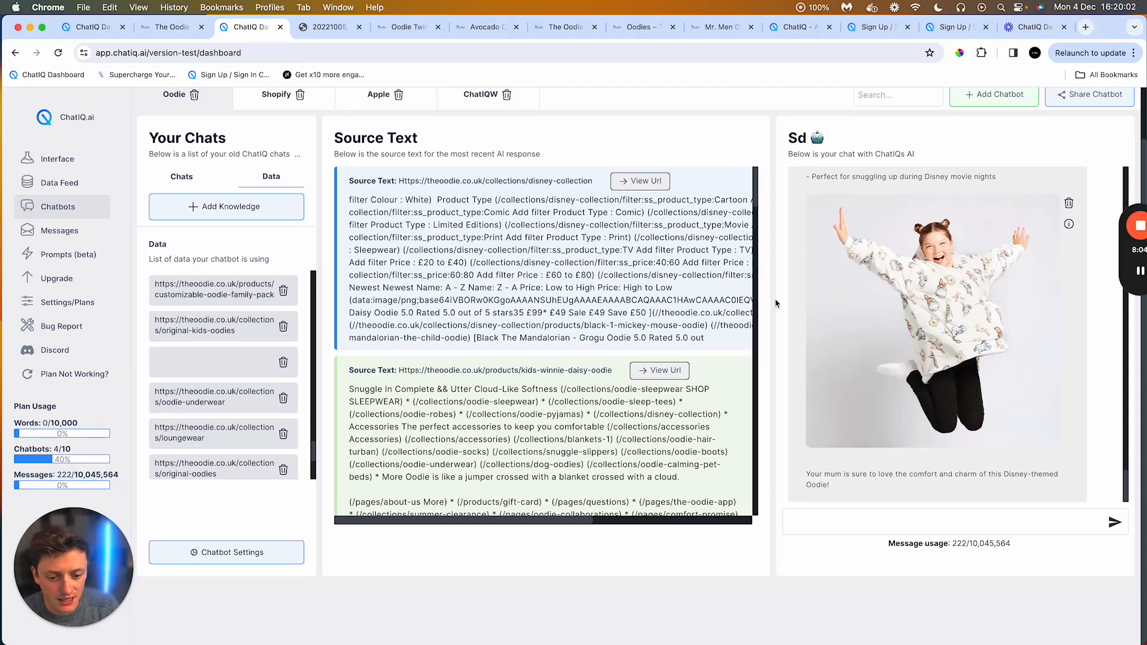
scroll(579, 298, down, 1)
drag(524, 366, 573, 365)
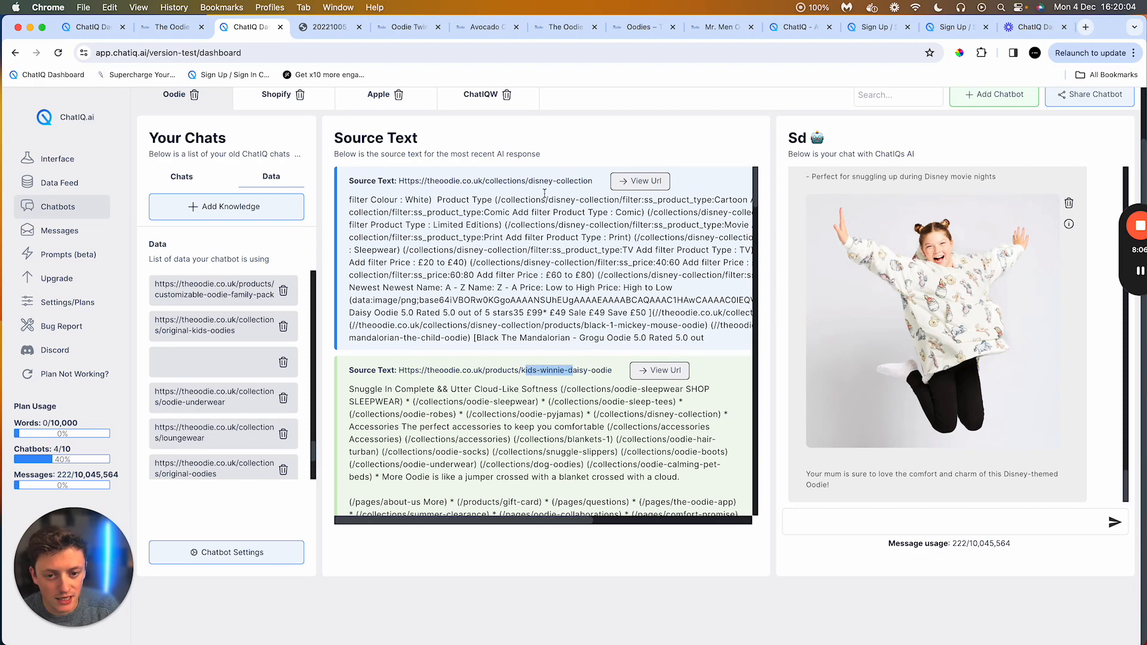
Step: Scroll through the Disney collection source texts and the recommended product image in the chat
click(544, 191)
scroll(566, 210, down, 5)
scroll(566, 212, down, 10)
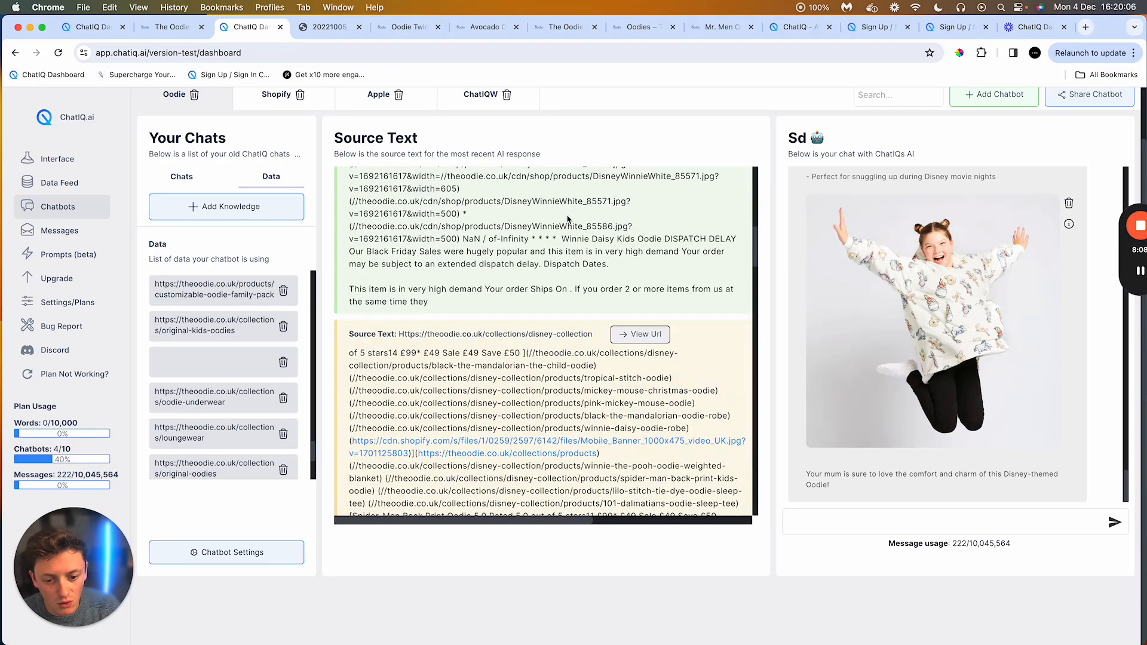
scroll(565, 218, down, 10)
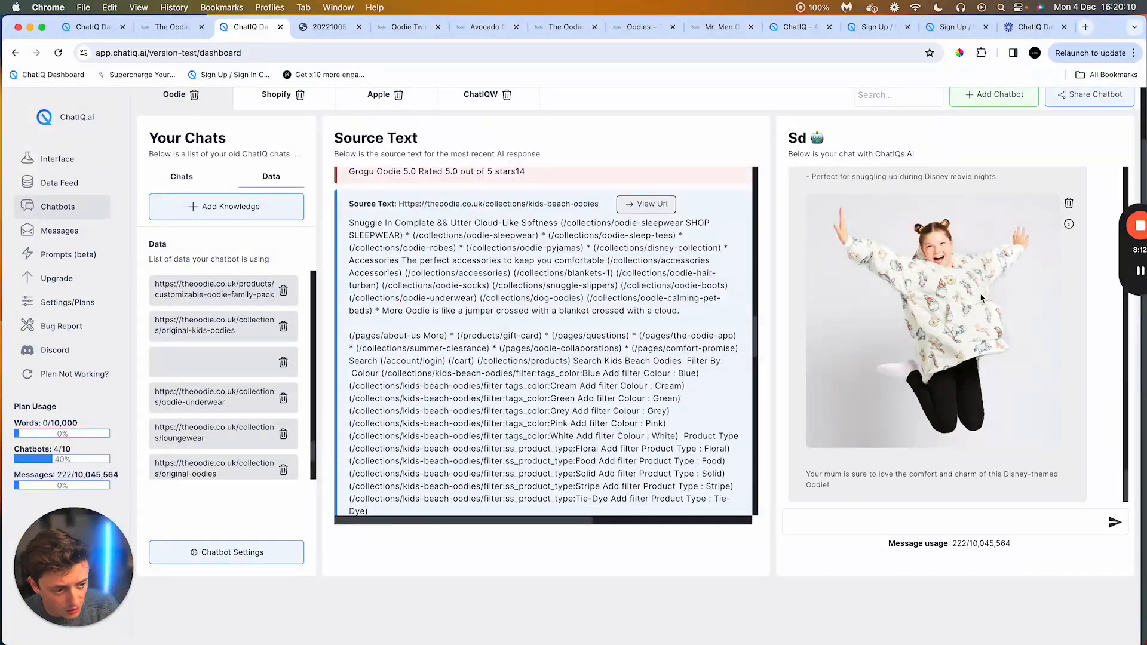
scroll(982, 298, up, 1)
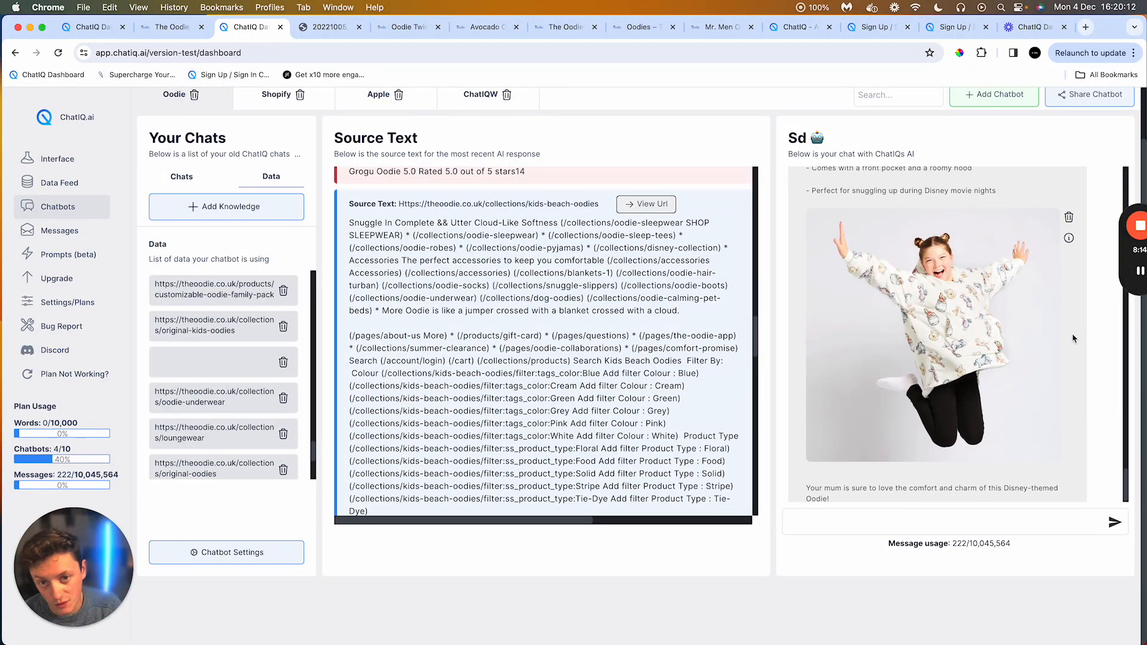
scroll(1067, 320, up, 5)
scroll(1040, 296, down, 3)
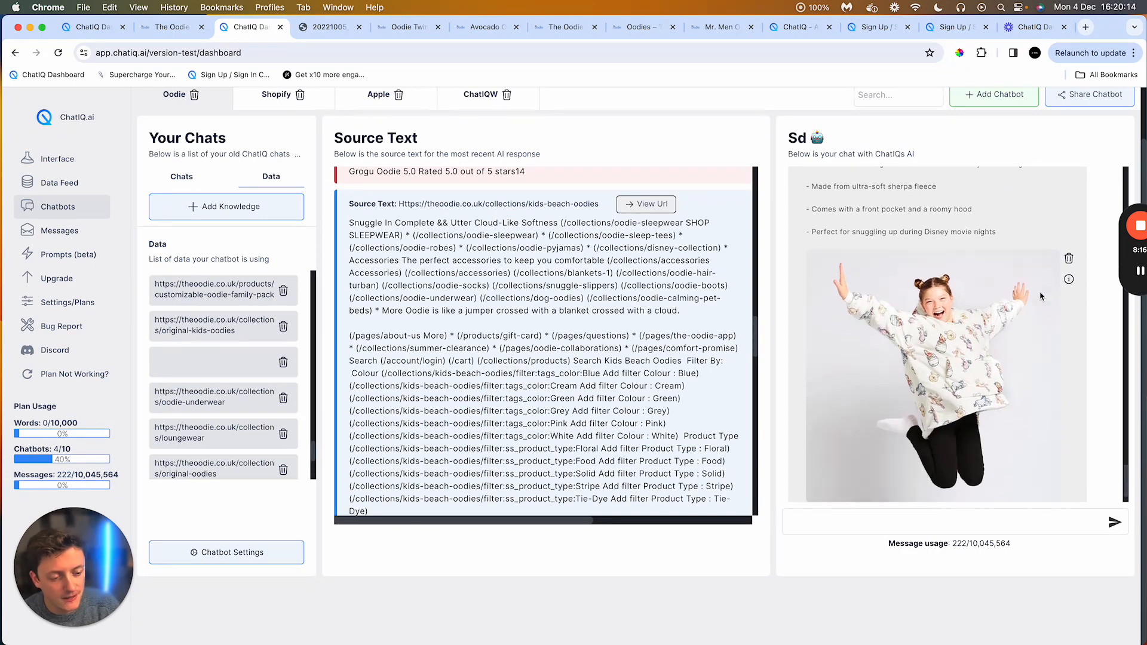
scroll(702, 358, down, 10)
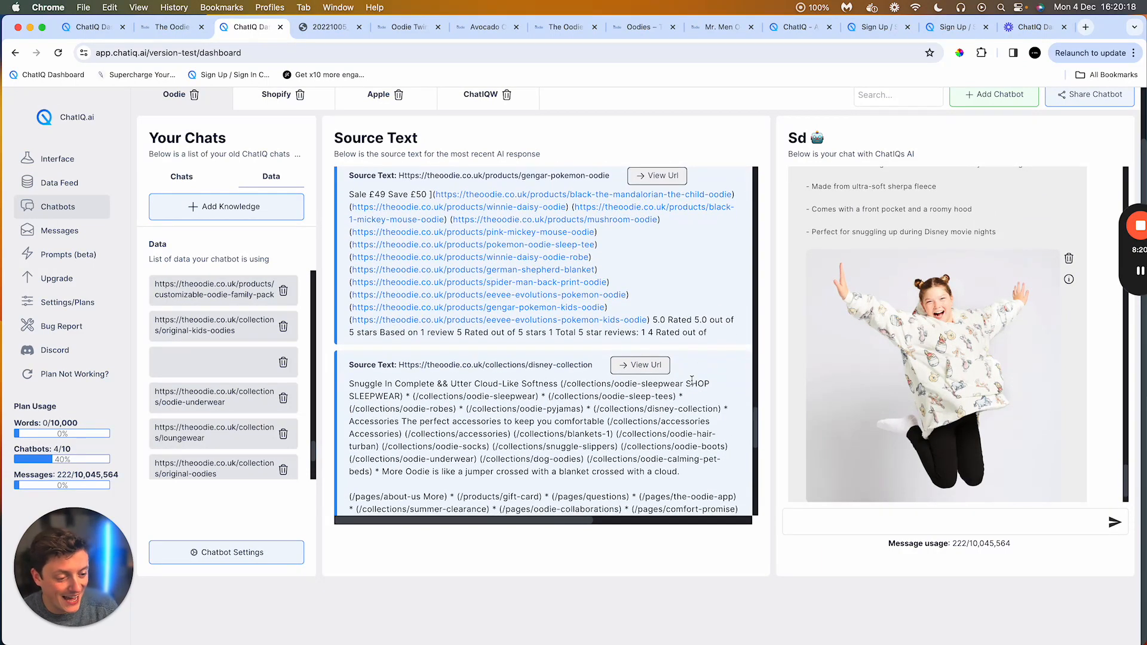
scroll(697, 381, down, 2)
scroll(903, 294, down, 3)
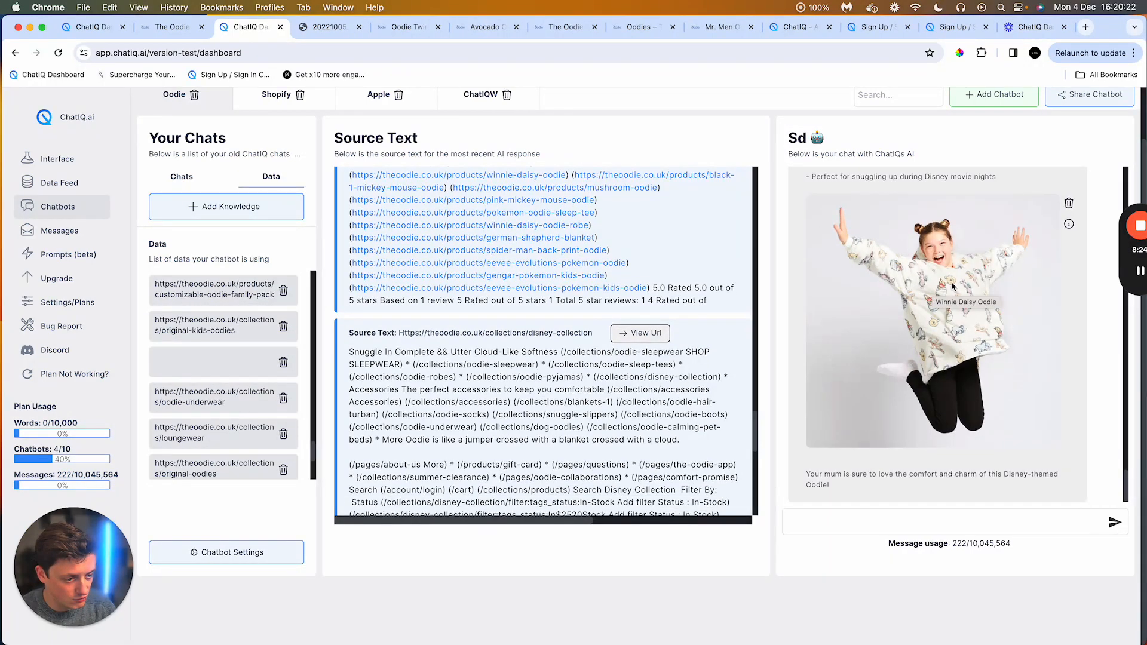
scroll(979, 298, up, 1)
scroll(1088, 307, up, 4)
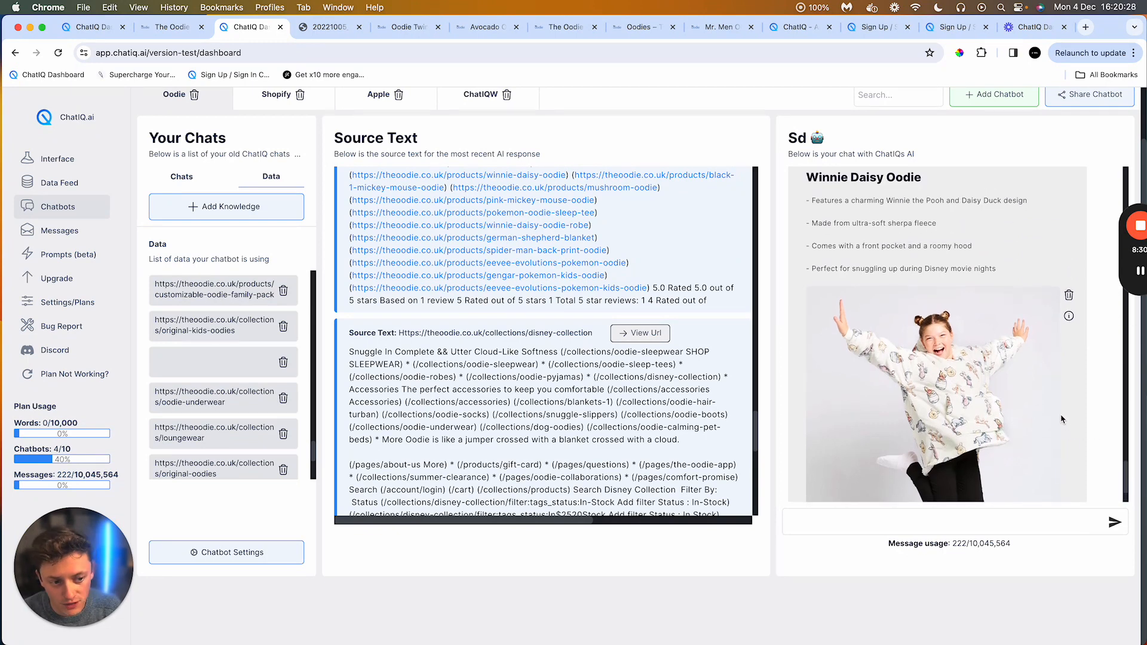
scroll(1072, 433, down, 5)
scroll(1063, 419, up, 6)
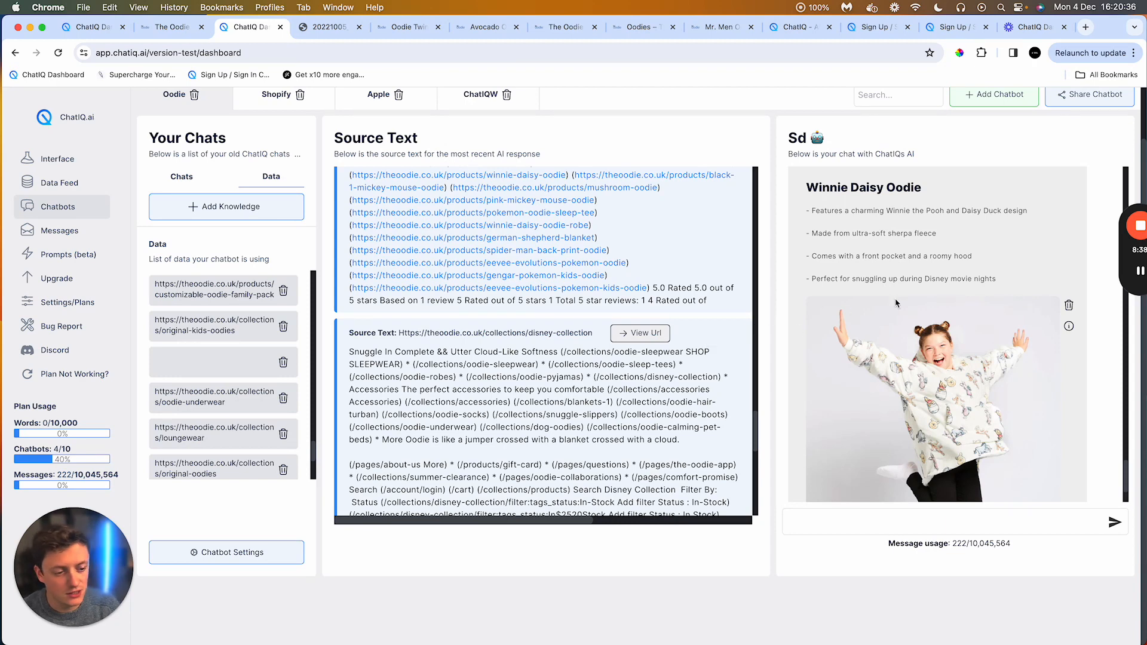
Step: Open the removal confirmation for the Winnie Daisy Oodie image and close it without removing
click(1067, 306)
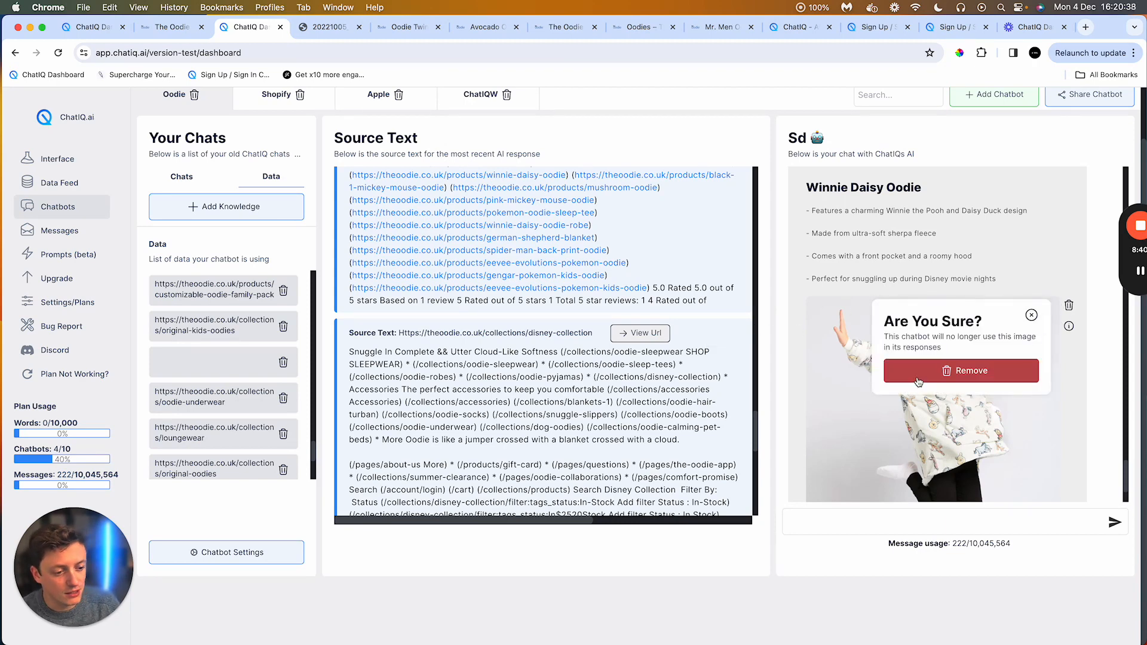
click(1034, 317)
scroll(1009, 344, down, 3)
right_click(1007, 346)
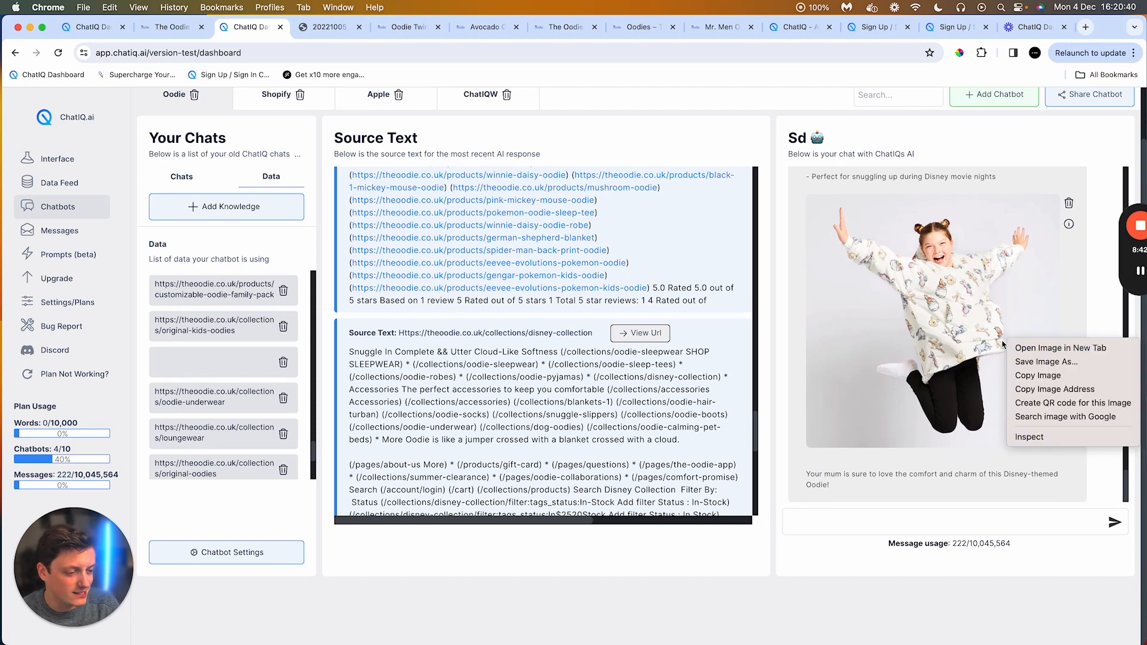
click(956, 334)
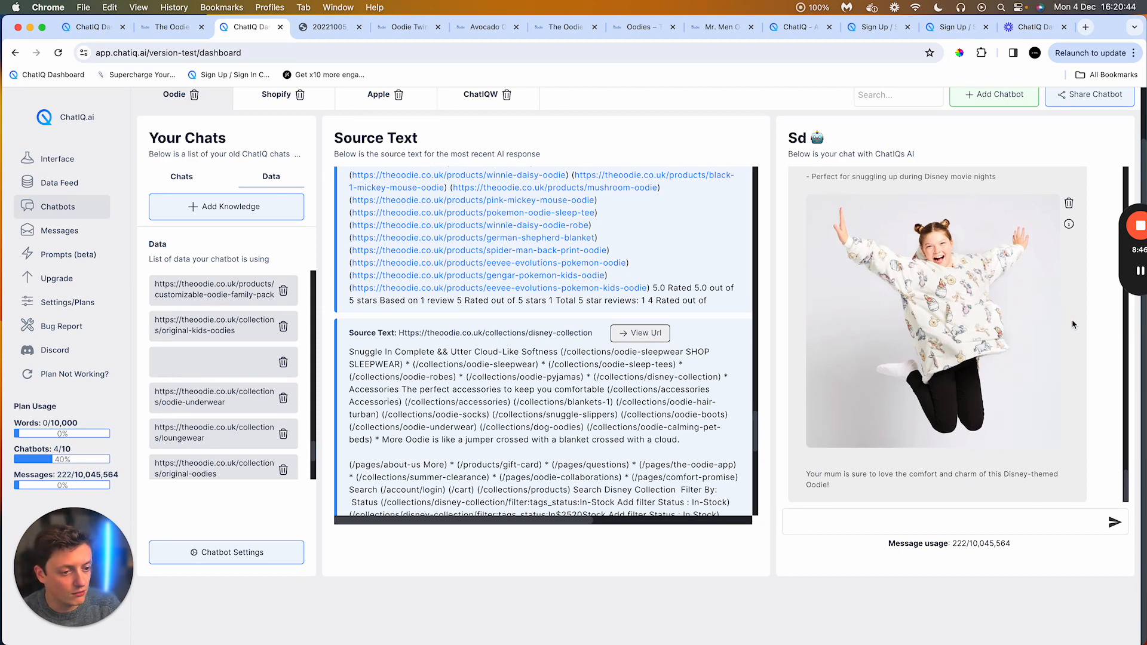
Step: Read through the Winnie Daisy Oodie recommendation in the chat, highlighting each of its listed features
scroll(1071, 324, up, 4)
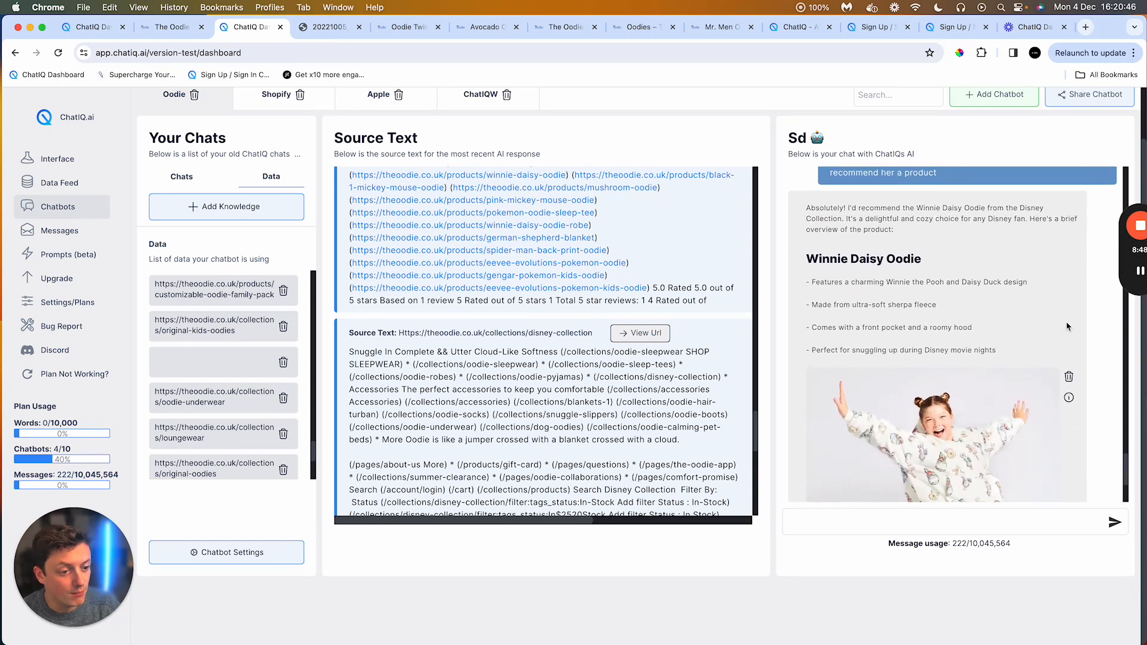
scroll(1068, 327, down, 1)
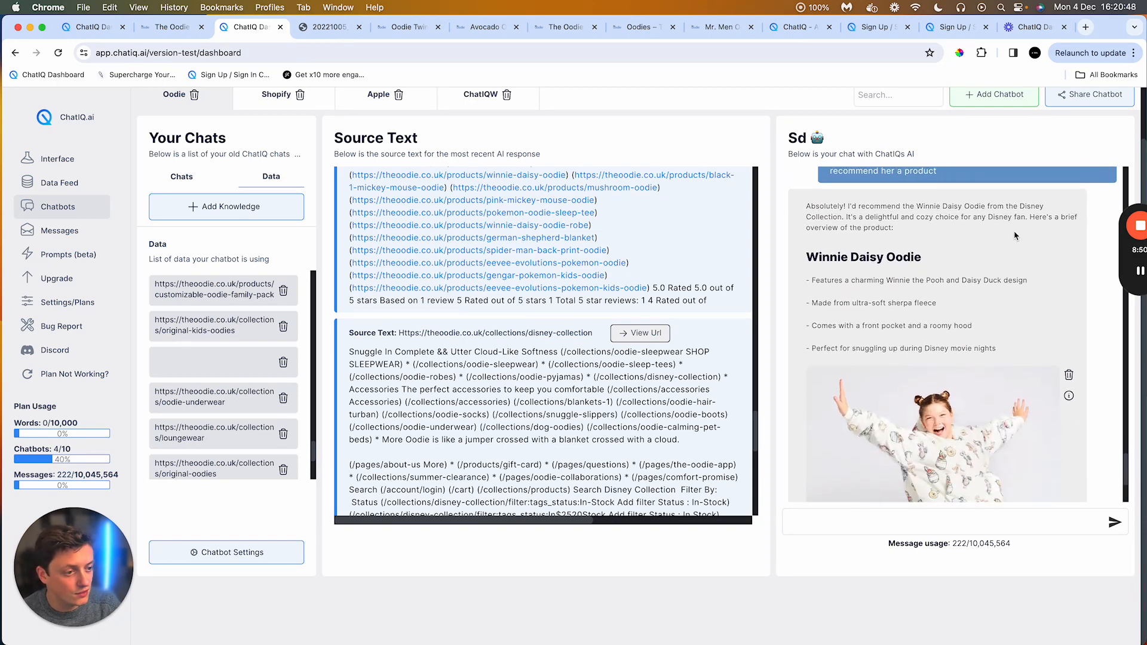
drag(820, 227, 904, 236)
scroll(909, 253, down, 1)
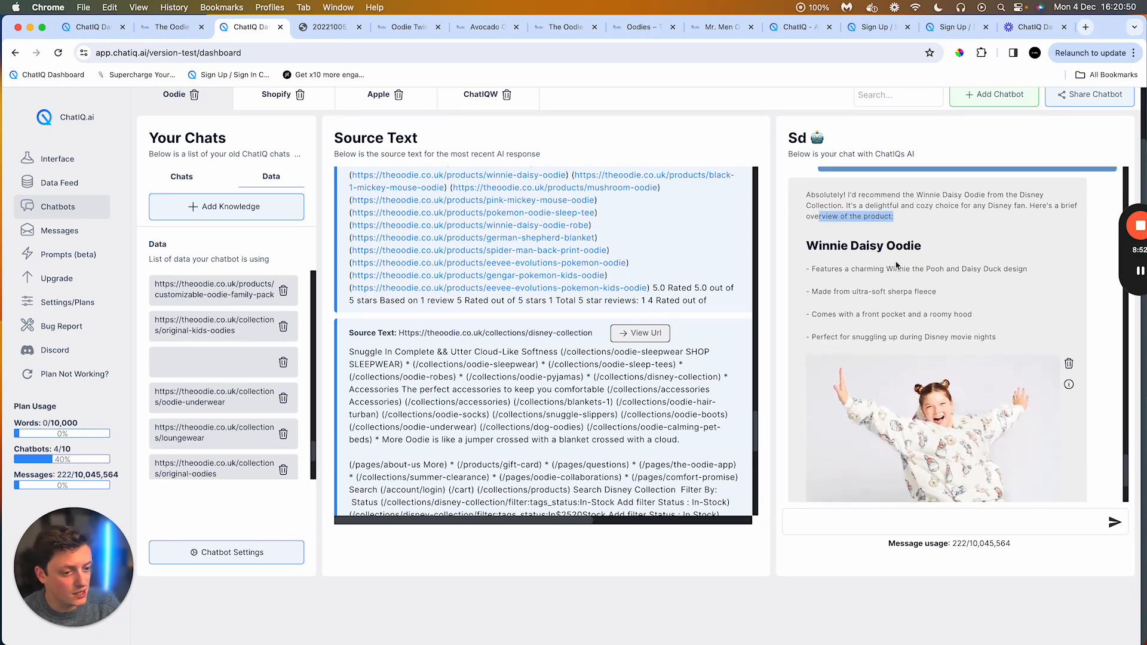
triple_click(822, 265)
scroll(911, 278, down, 1)
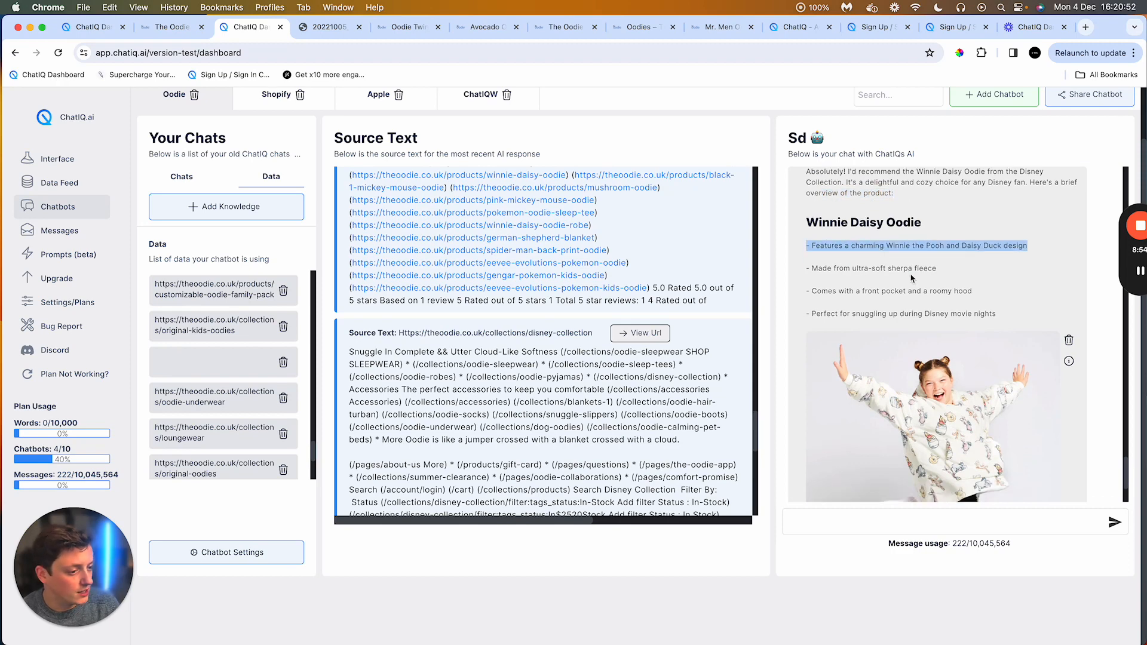
drag(852, 268, 923, 268)
scroll(885, 308, down, 1)
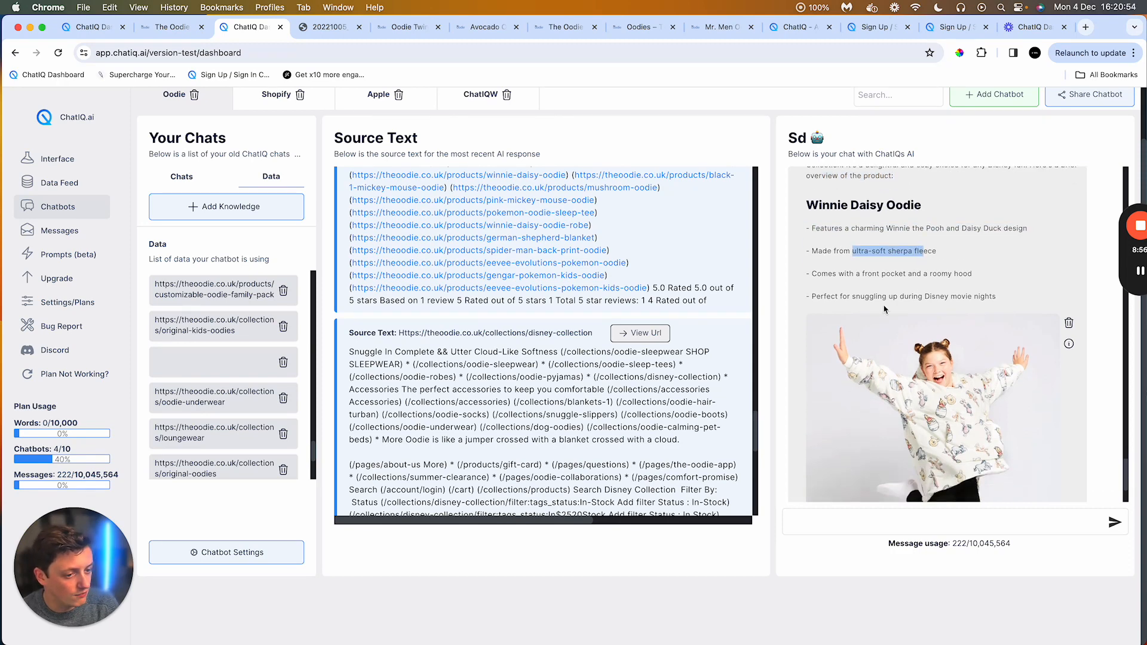
drag(838, 273, 972, 274)
scroll(906, 296, down, 2)
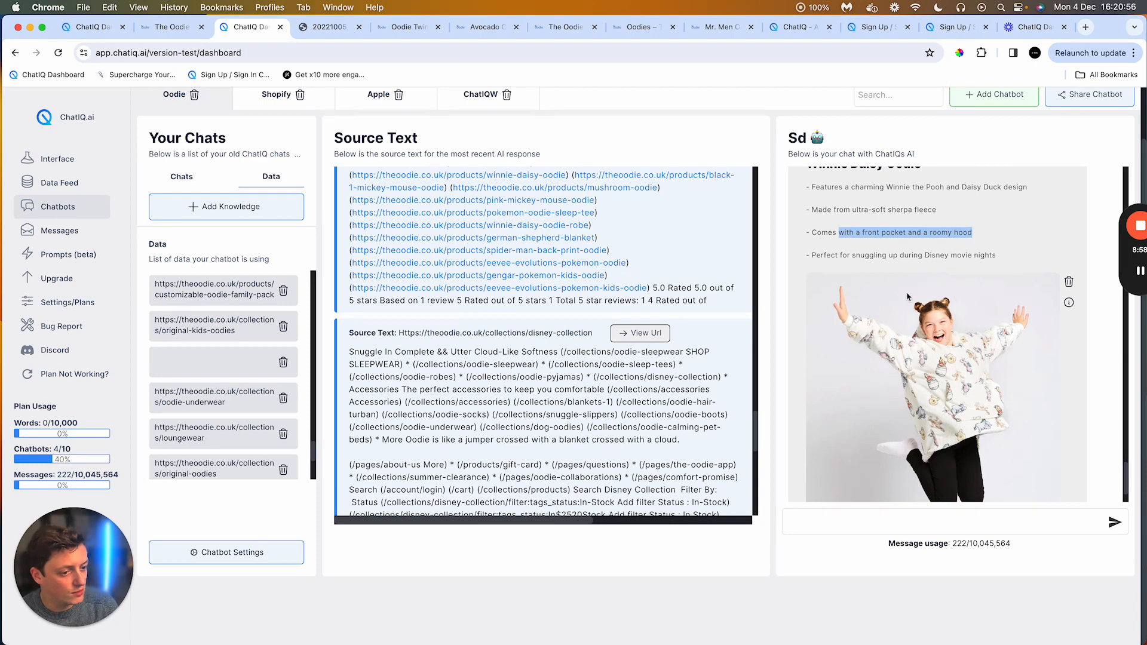
click(850, 252)
scroll(955, 271, down, 2)
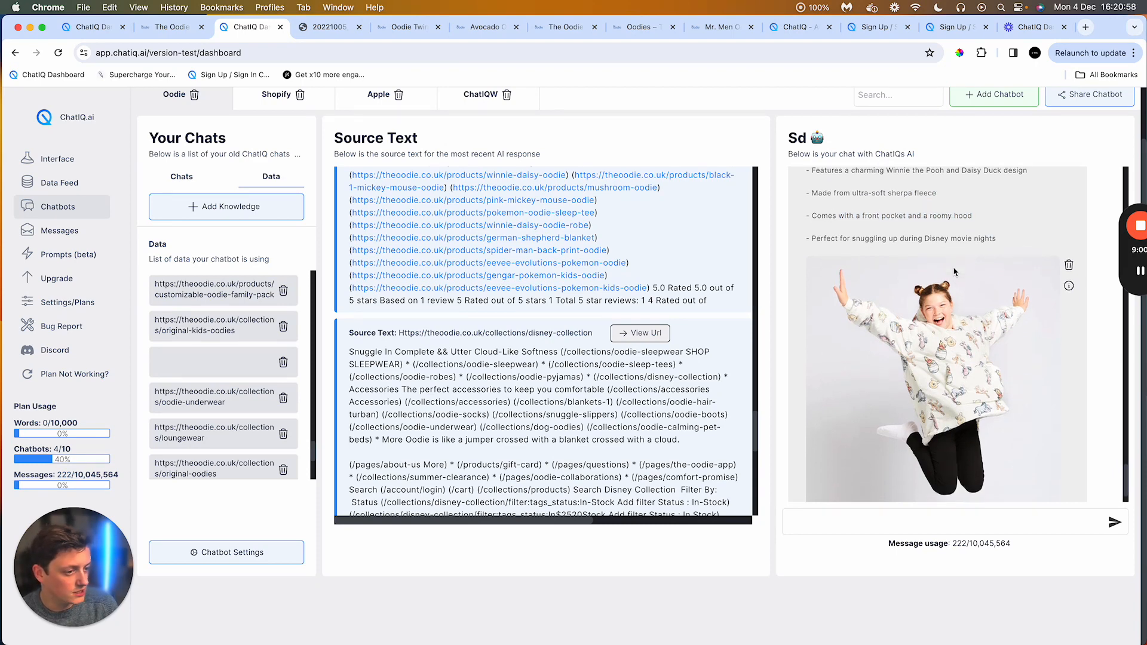
scroll(954, 272, down, 2)
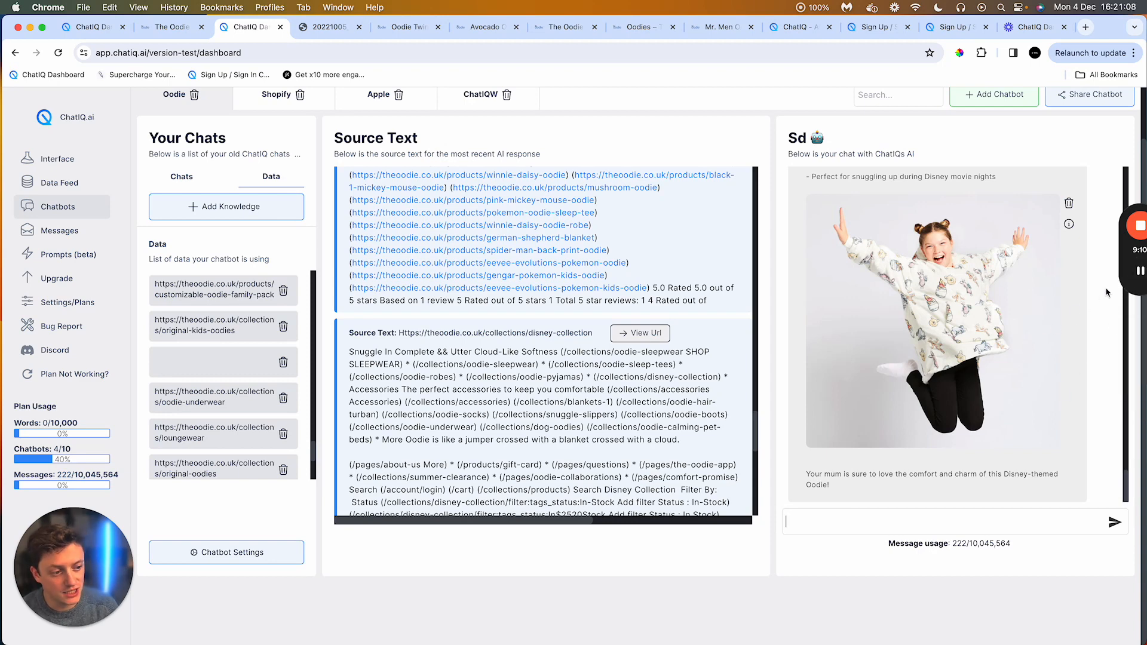
Step: Ask the chatbot where to buy this oodie and open the Winnie Daisy Oodie product link in its answer
click(1140, 272)
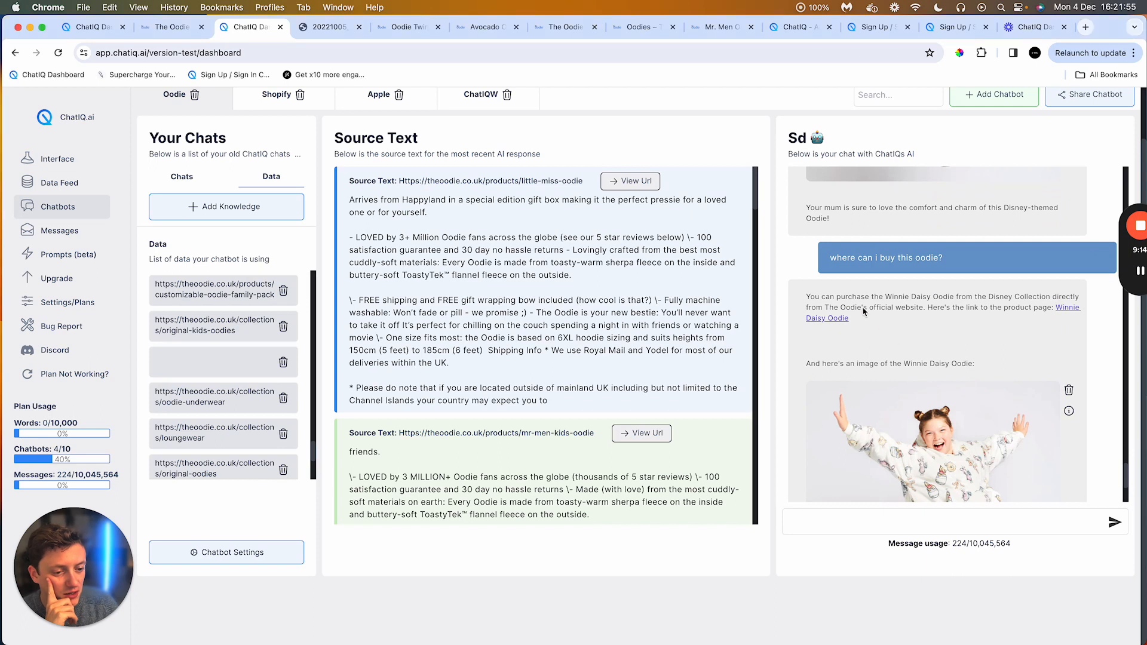
scroll(955, 292, down, 3)
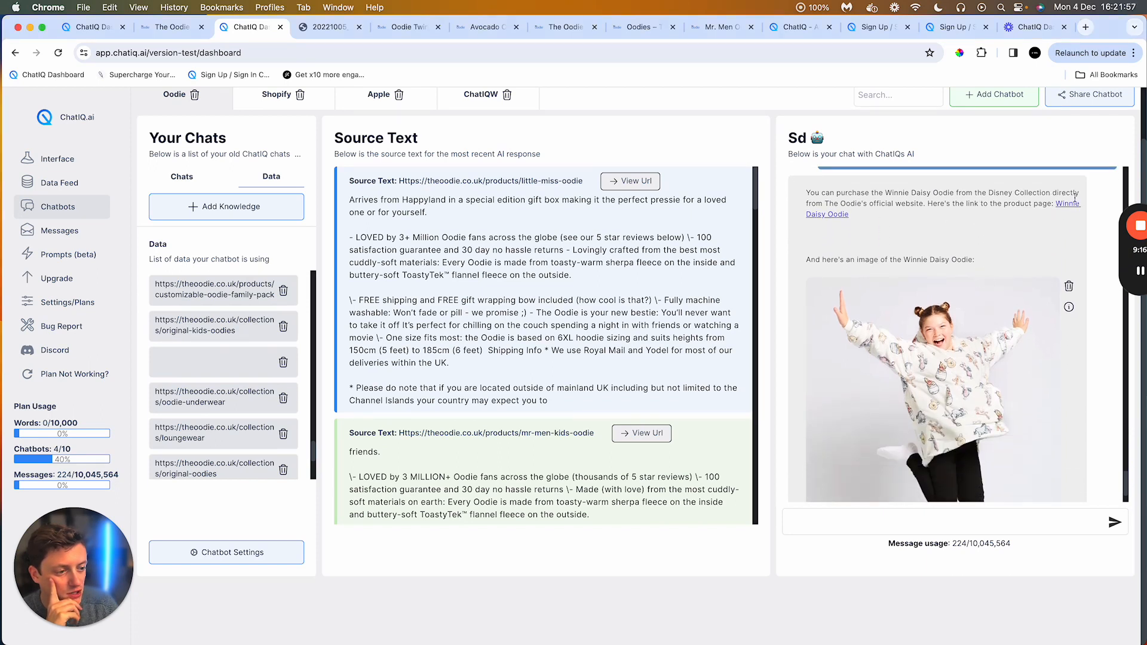
click(1068, 204)
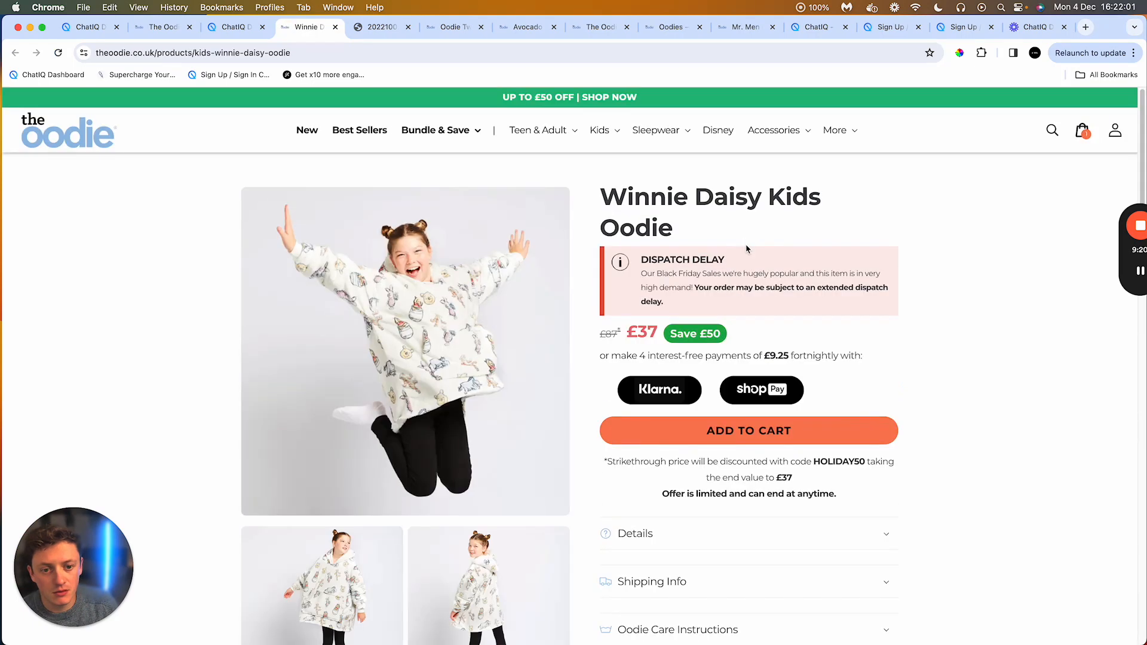
Step: Scroll through the Winnie Daisy Kids Oodie product page, then return to the chatbot dashboard tab
scroll(745, 247, down, 5)
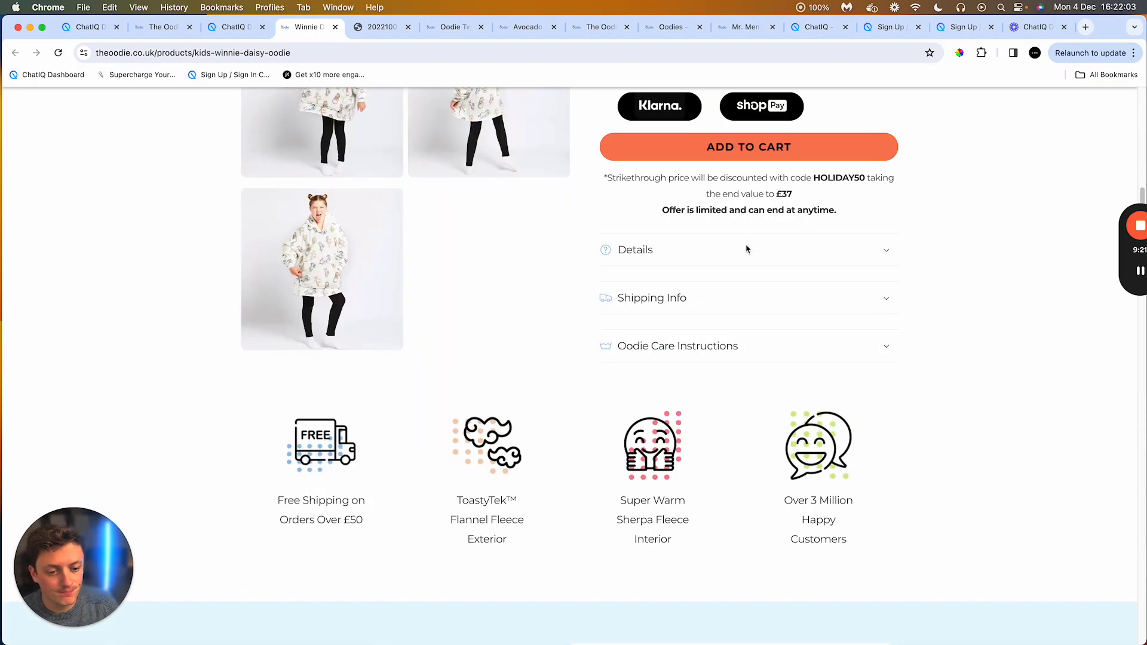
scroll(686, 267, up, 5)
scroll(721, 347, down, 15)
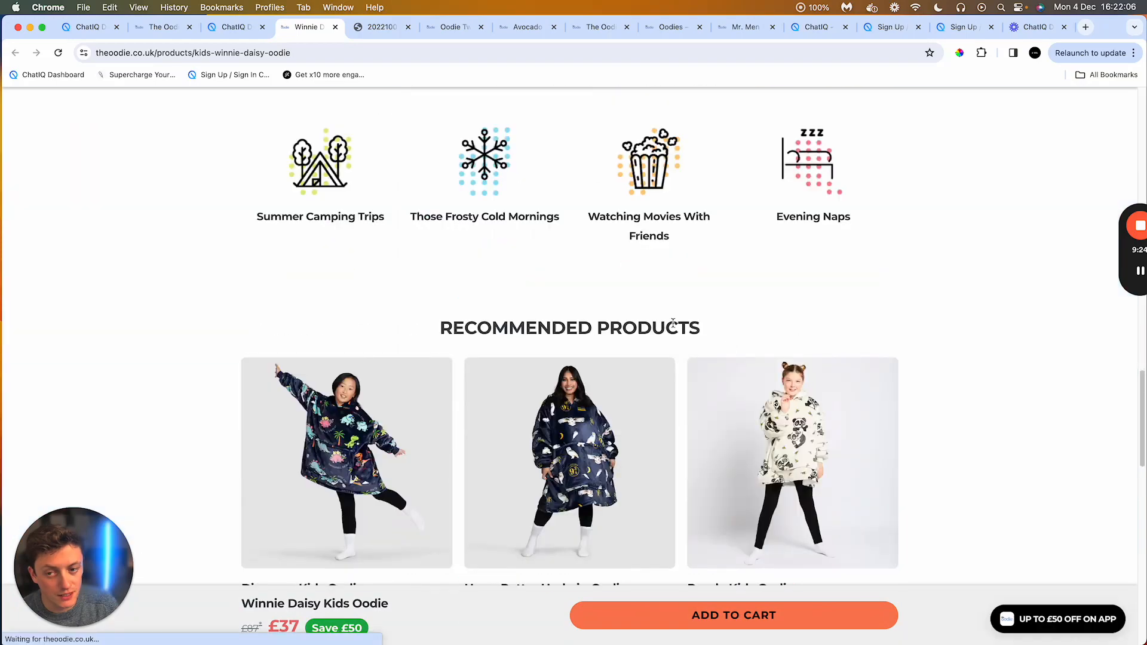
click(239, 29)
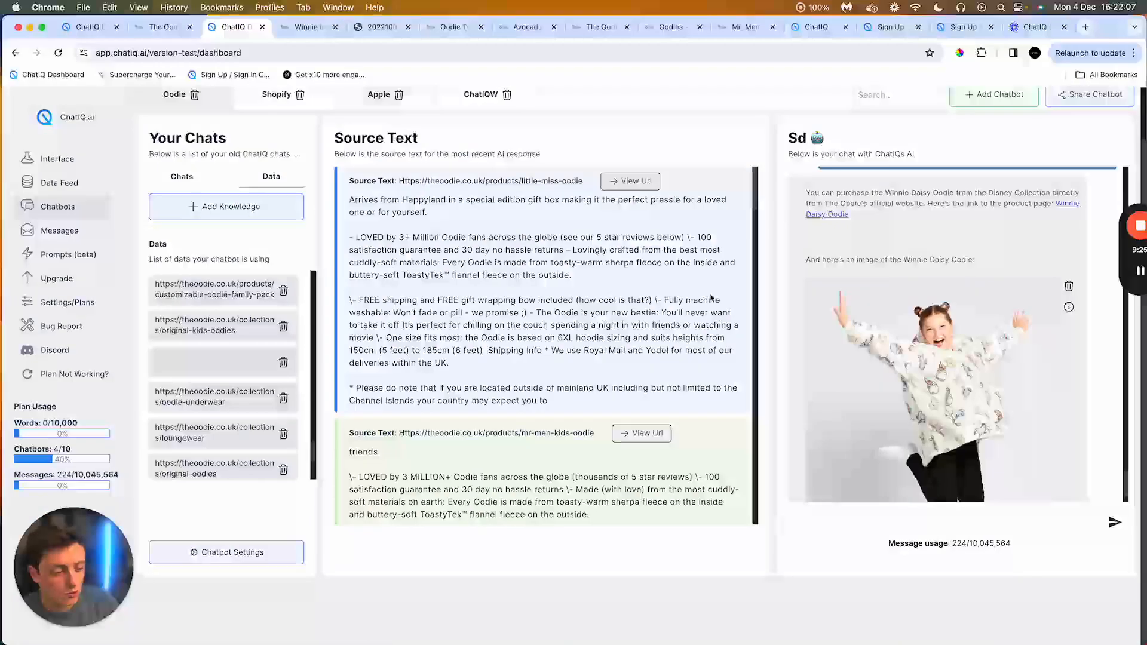
Step: Scroll back through earlier chatbot answers to the Oodie Twin Pack response
scroll(895, 389, up, 10)
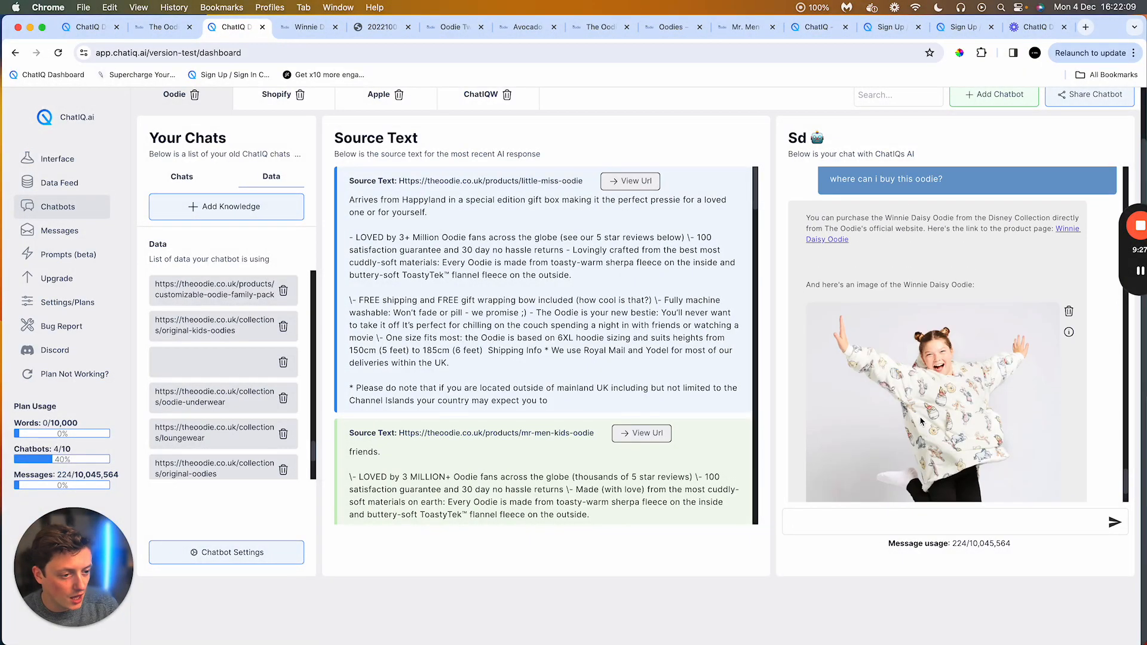
scroll(920, 421, down, 8)
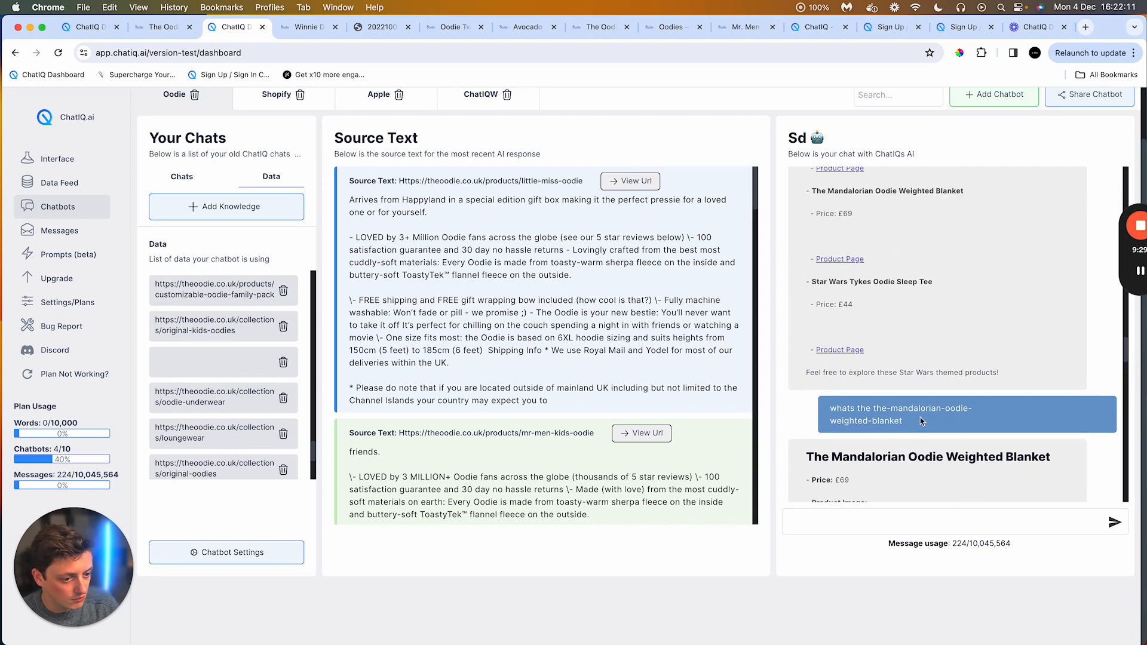
scroll(920, 422, down, 3)
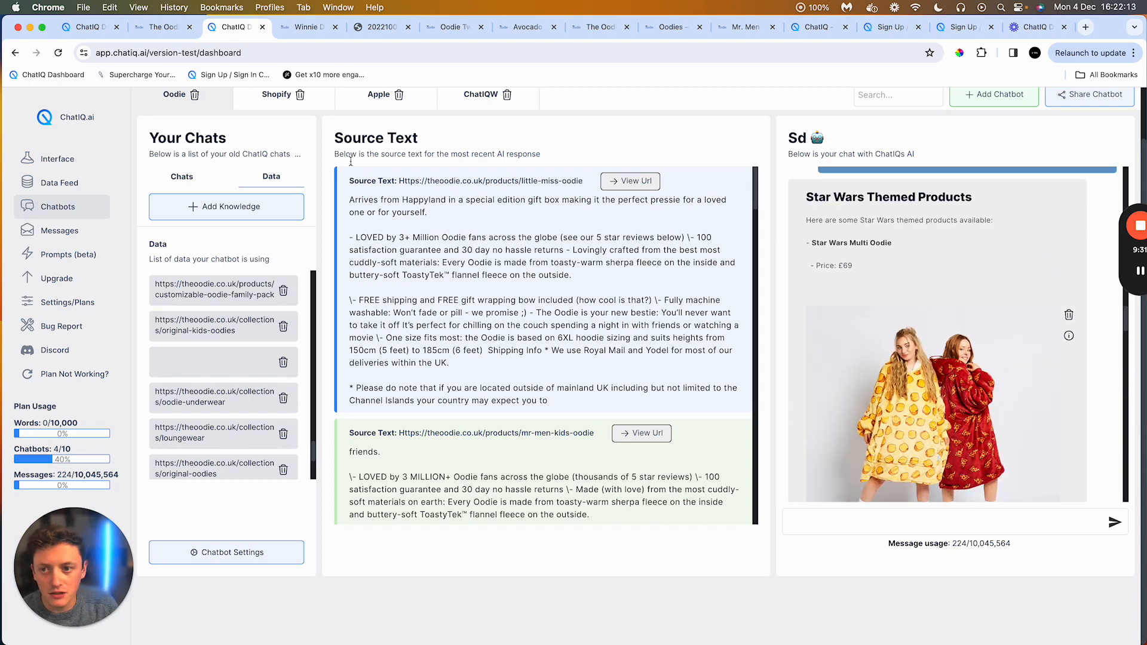
click(294, 29)
click(236, 27)
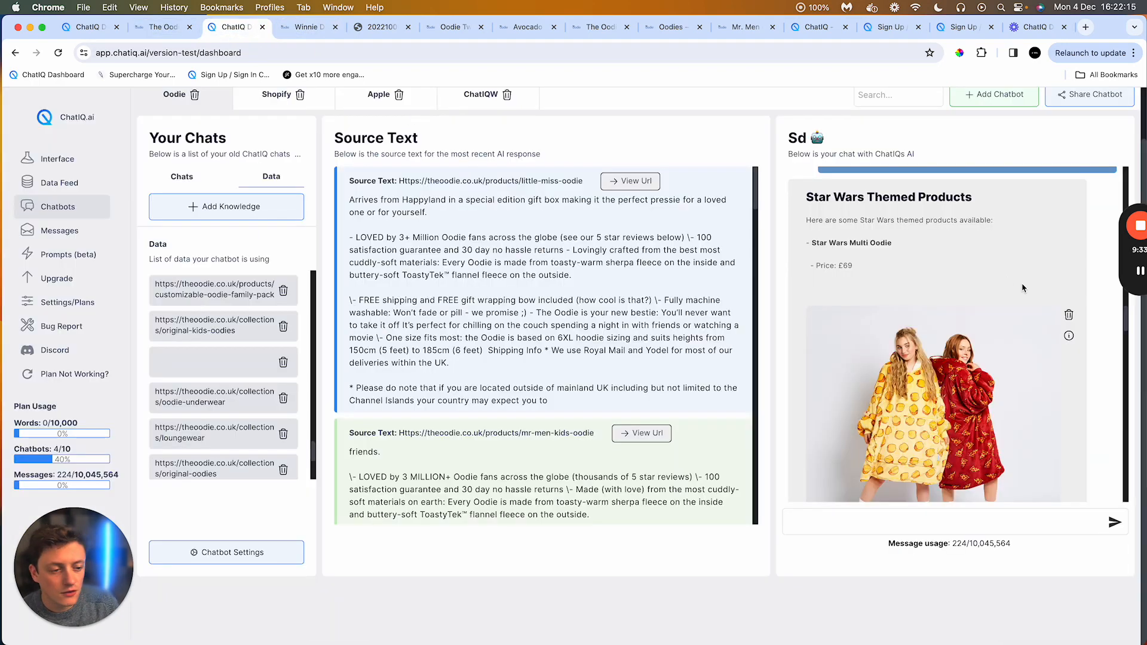
scroll(1025, 292, up, 10)
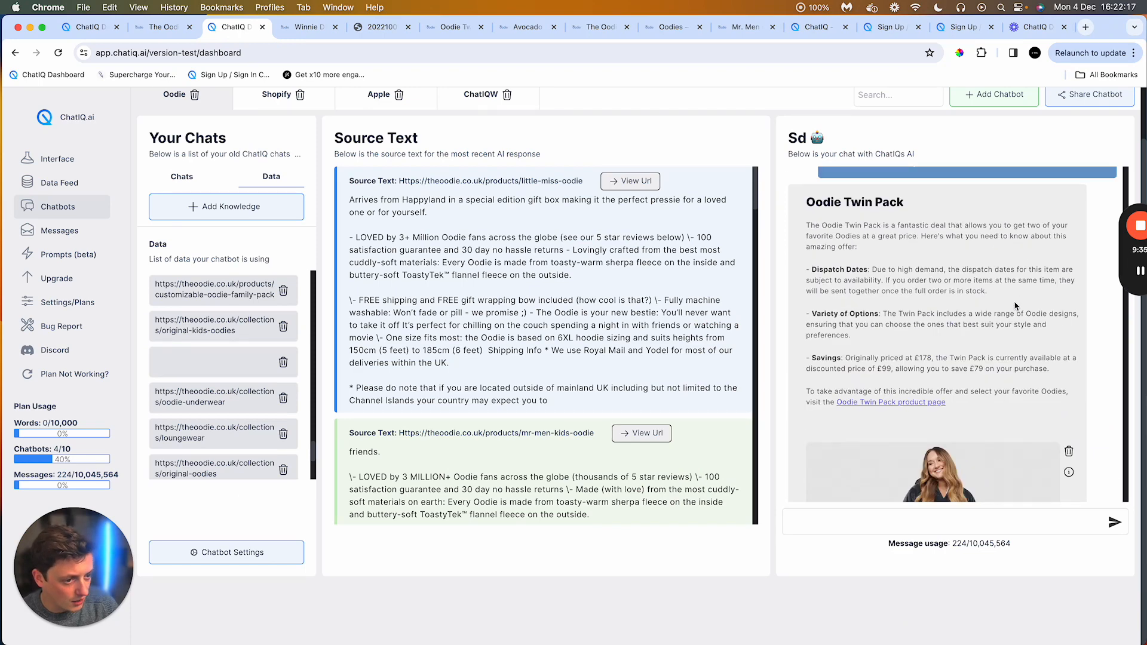
scroll(1015, 306, up, 2)
scroll(1007, 291, down, 2)
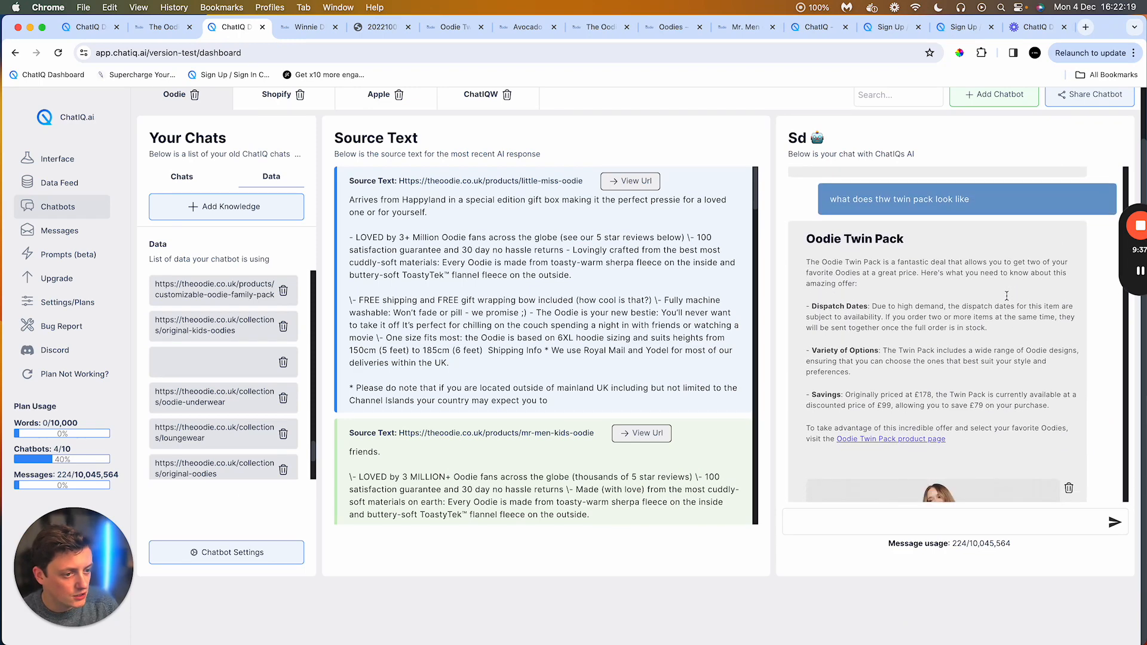
scroll(1007, 296, down, 1)
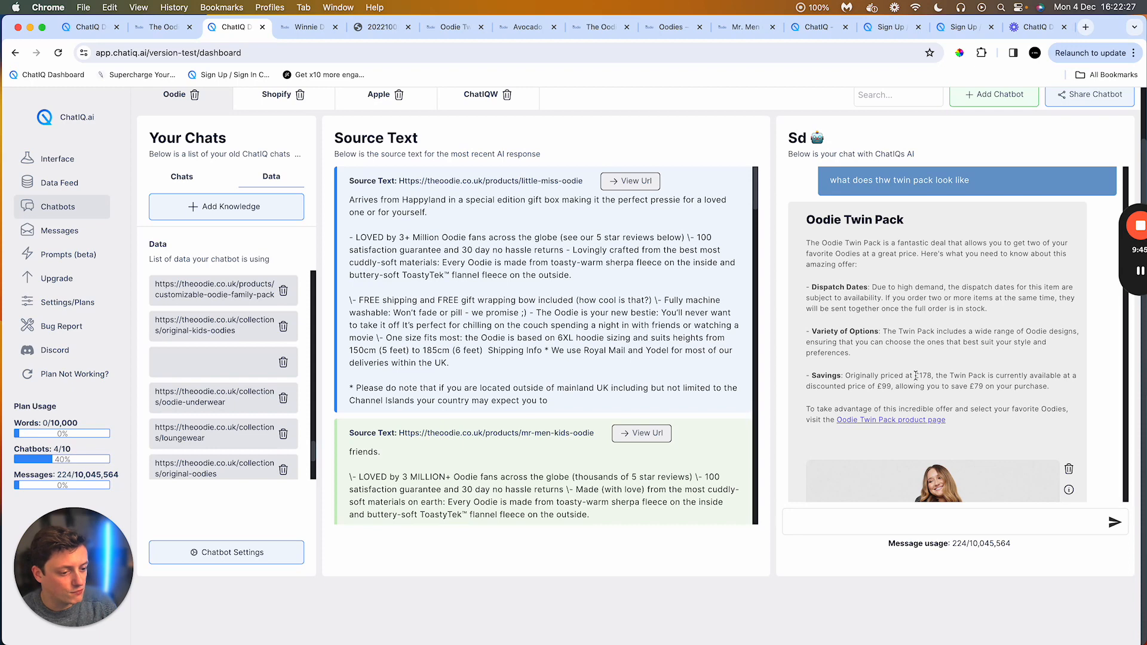
Step: Highlight the Twin Pack's £99 and £79 prices, open its product page link, and highlight the ref=chatiqai URL parameter
drag(916, 375, 891, 386)
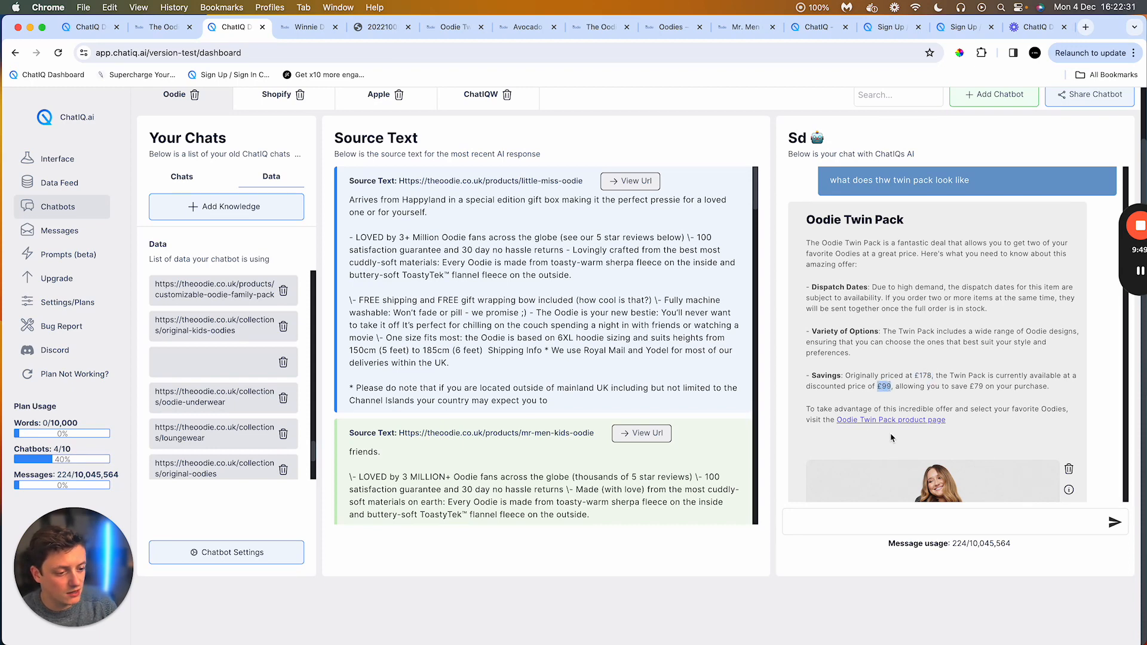
drag(968, 386, 990, 386)
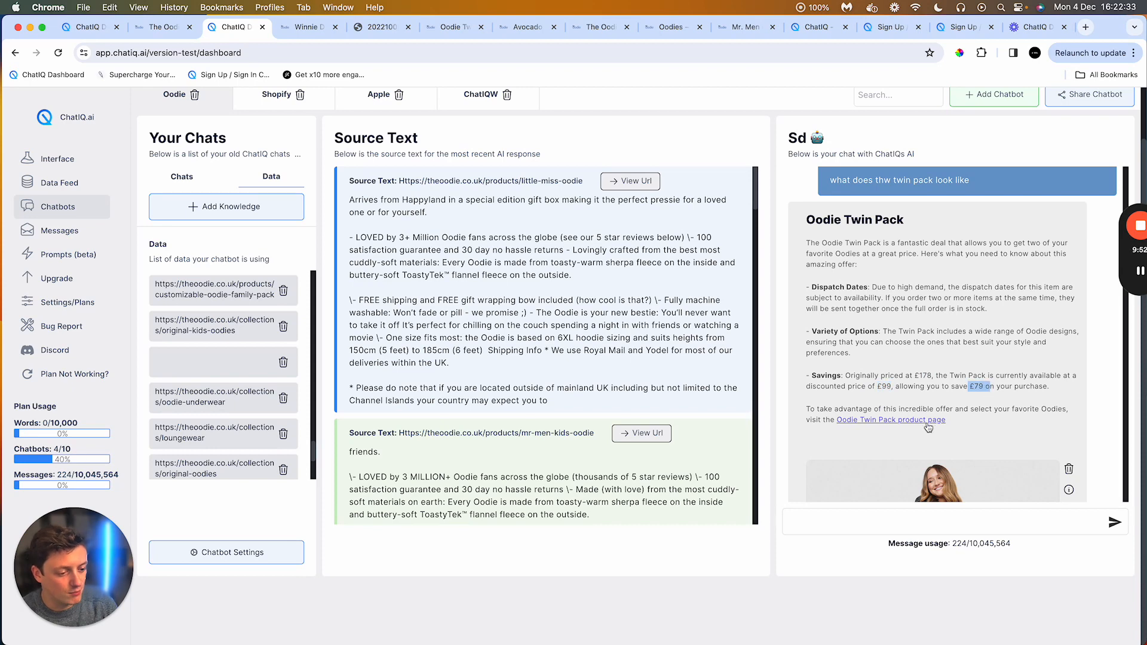
click(928, 422)
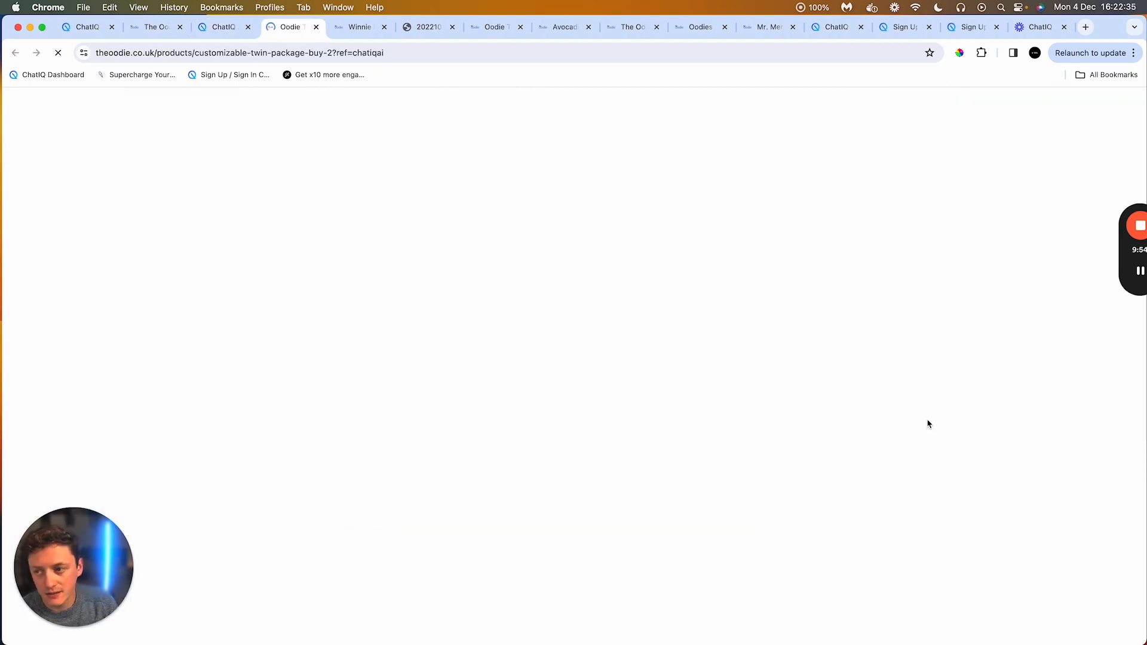
drag(391, 53, 338, 53)
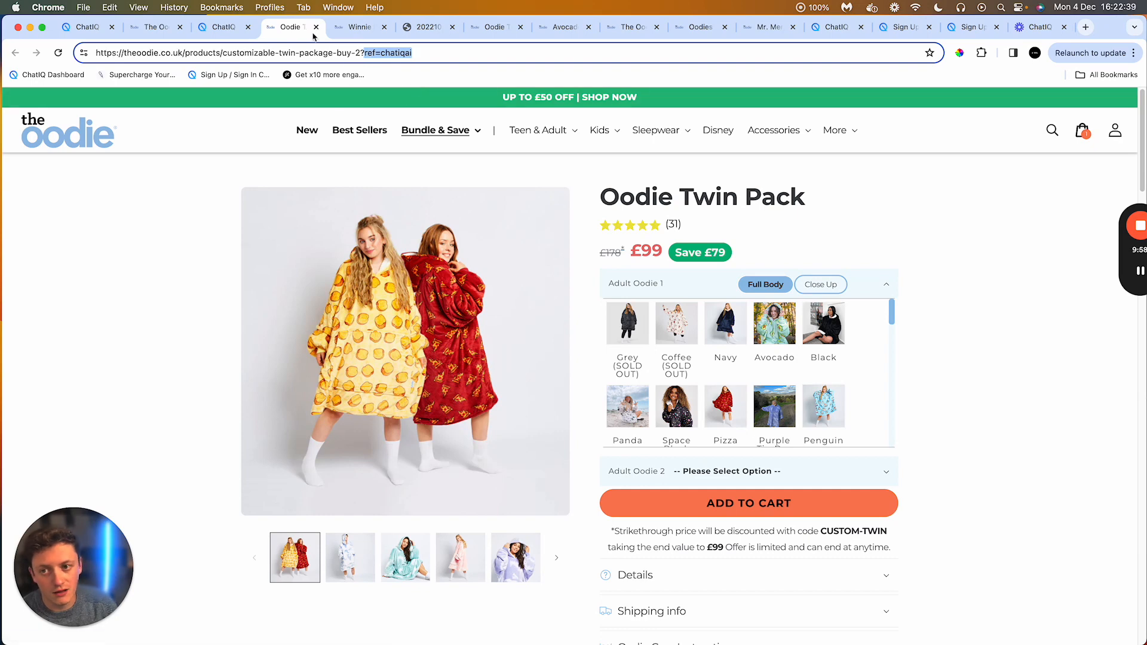
Step: Return to the chatbot dashboard and scroll through the source texts for the latest response
click(224, 28)
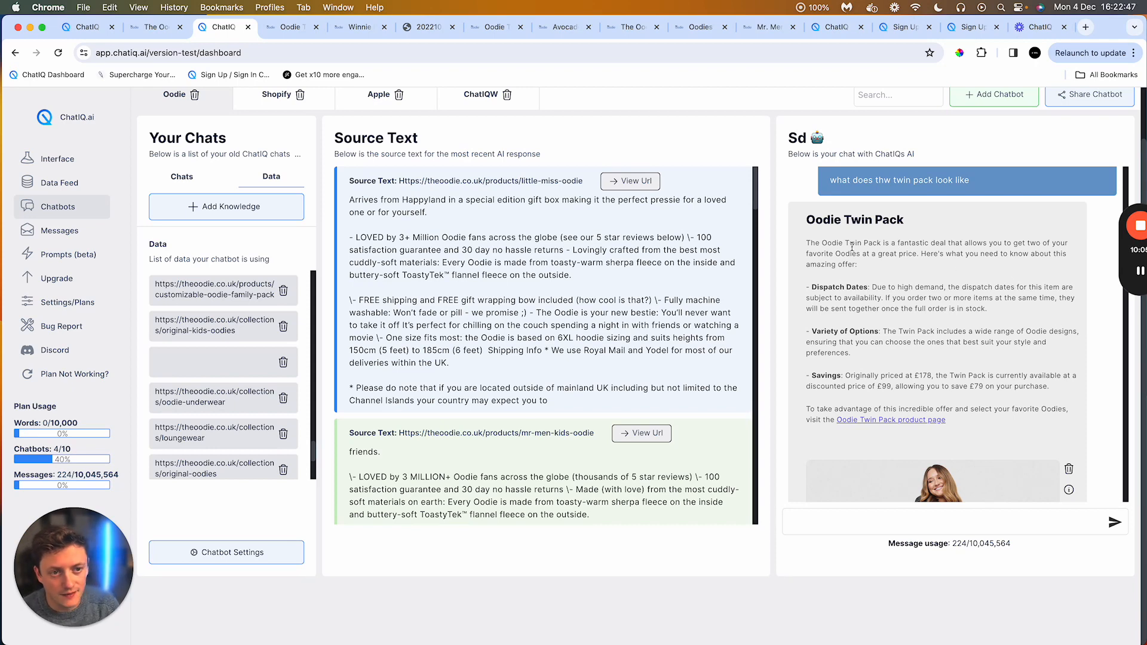
scroll(659, 348, down, 7)
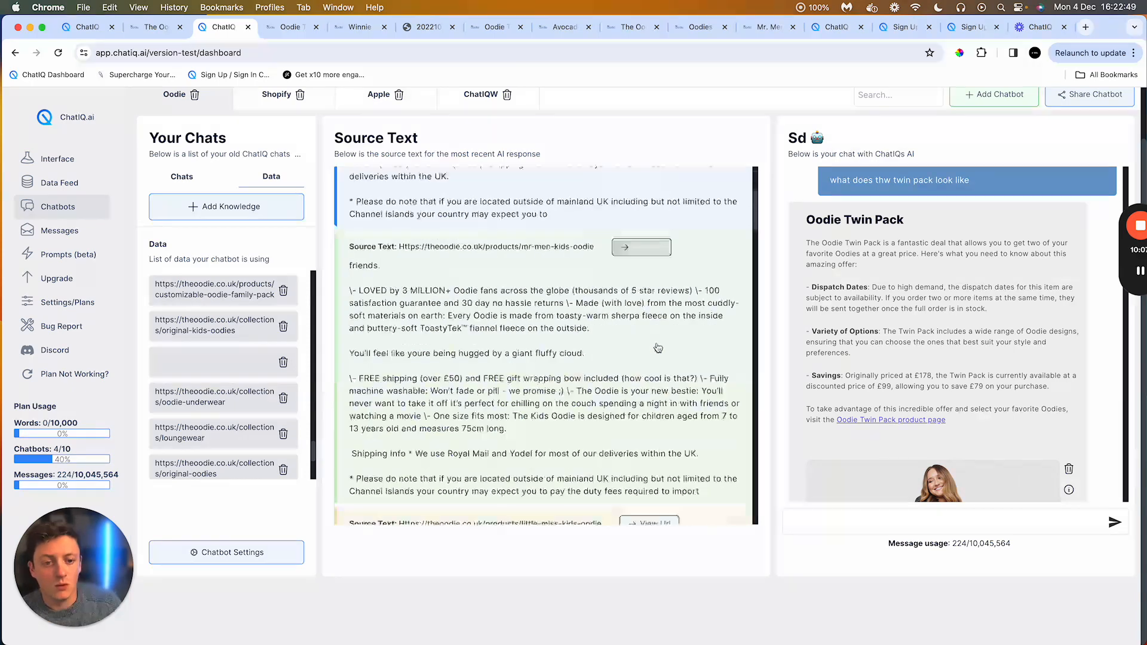
scroll(663, 326, up, 7)
scroll(676, 149, up, 2)
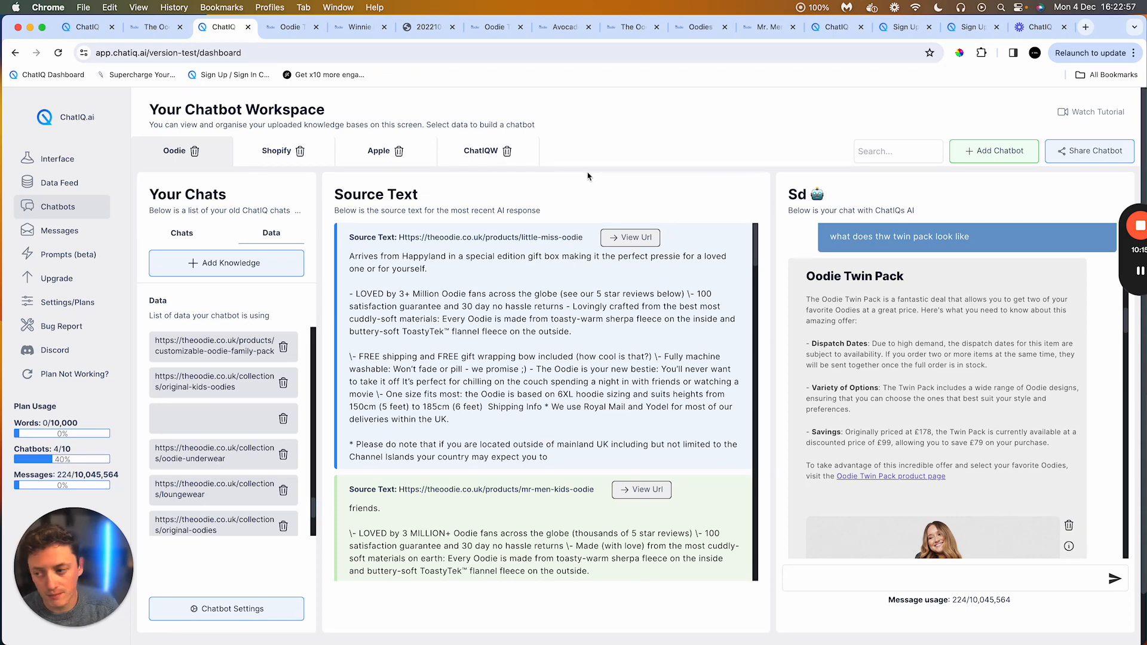
Step: Open the message history for the Oodie chatbot and scroll through its stored conversations and message count
click(76, 233)
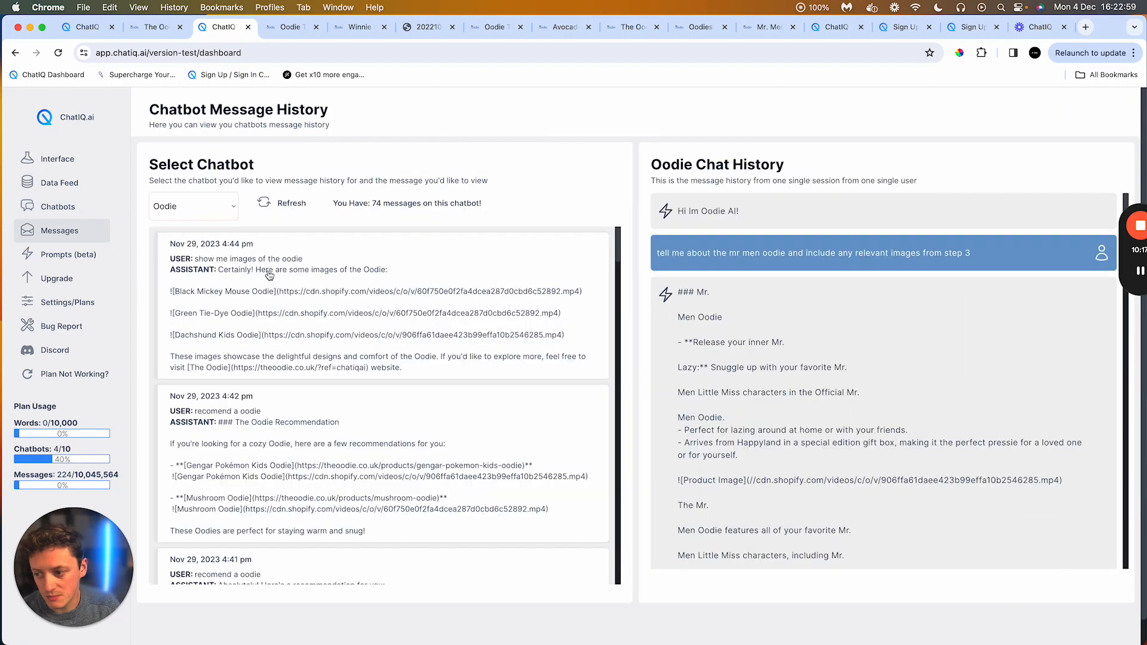
scroll(472, 263, down, 5)
scroll(485, 264, down, 10)
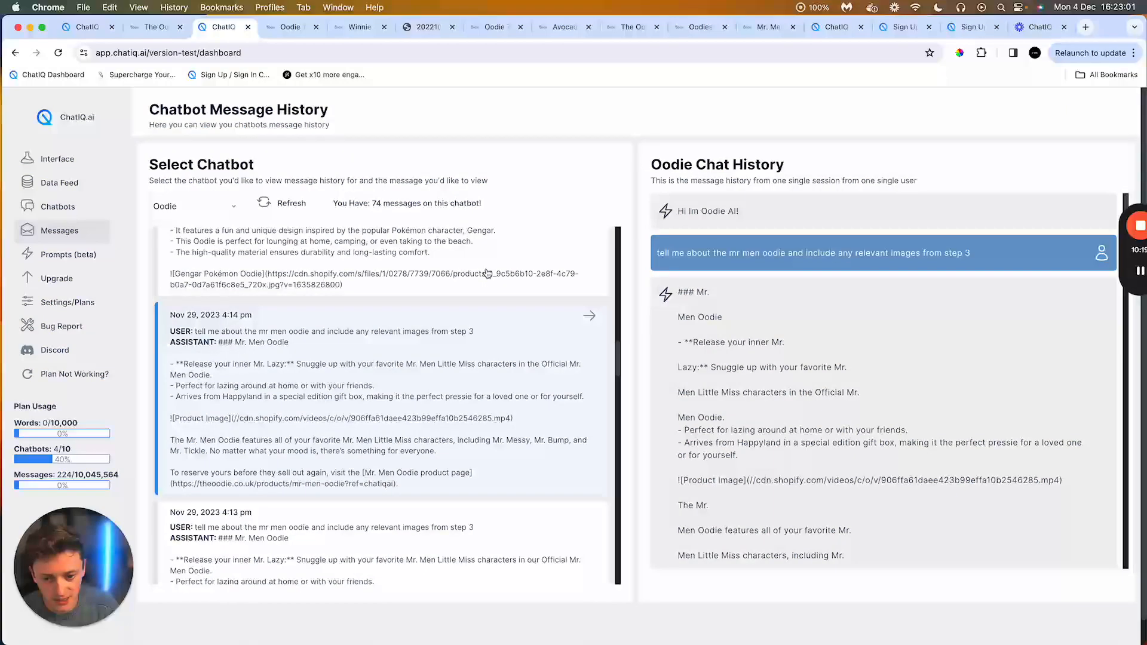
scroll(486, 273, down, 10)
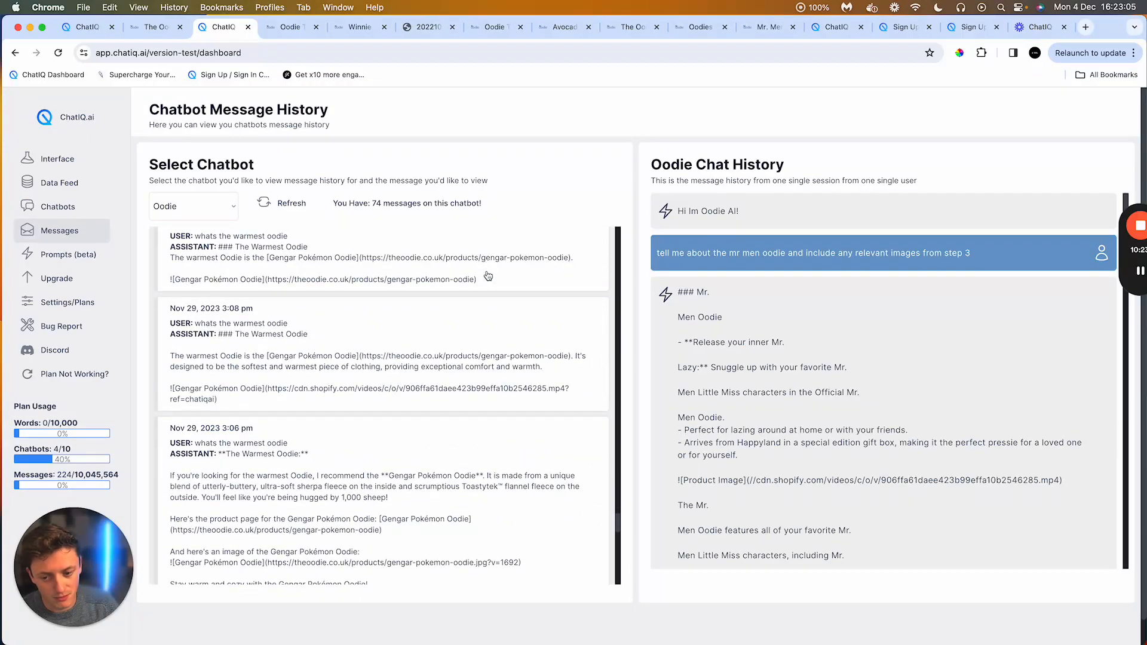
scroll(487, 275, up, 10)
drag(390, 203, 375, 203)
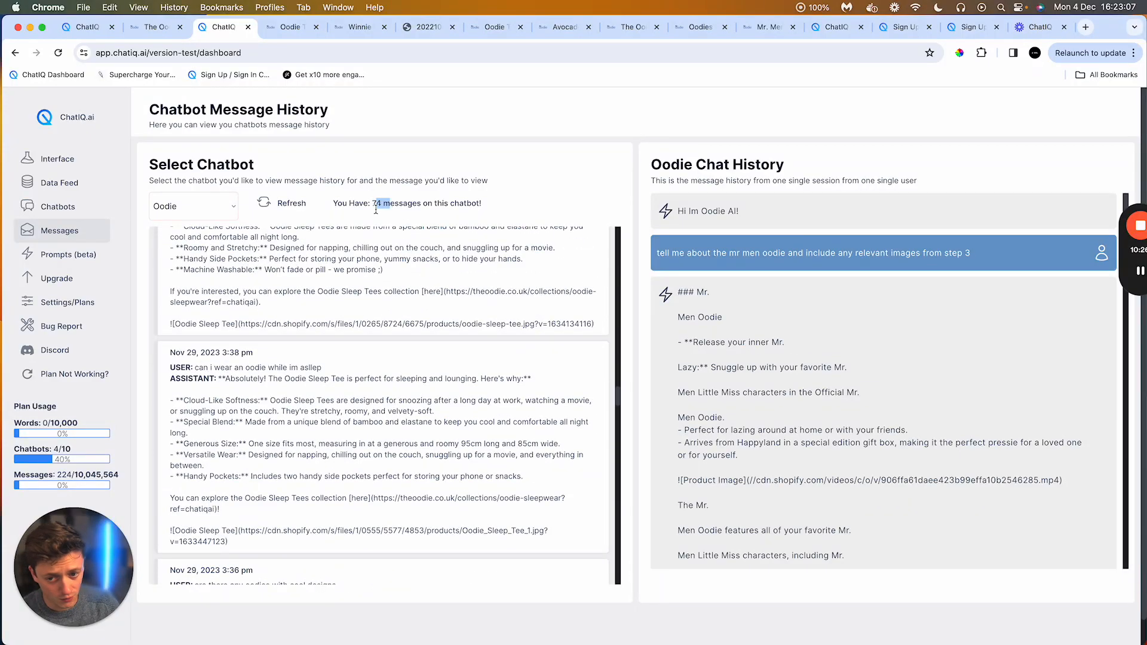
scroll(442, 299, up, 6)
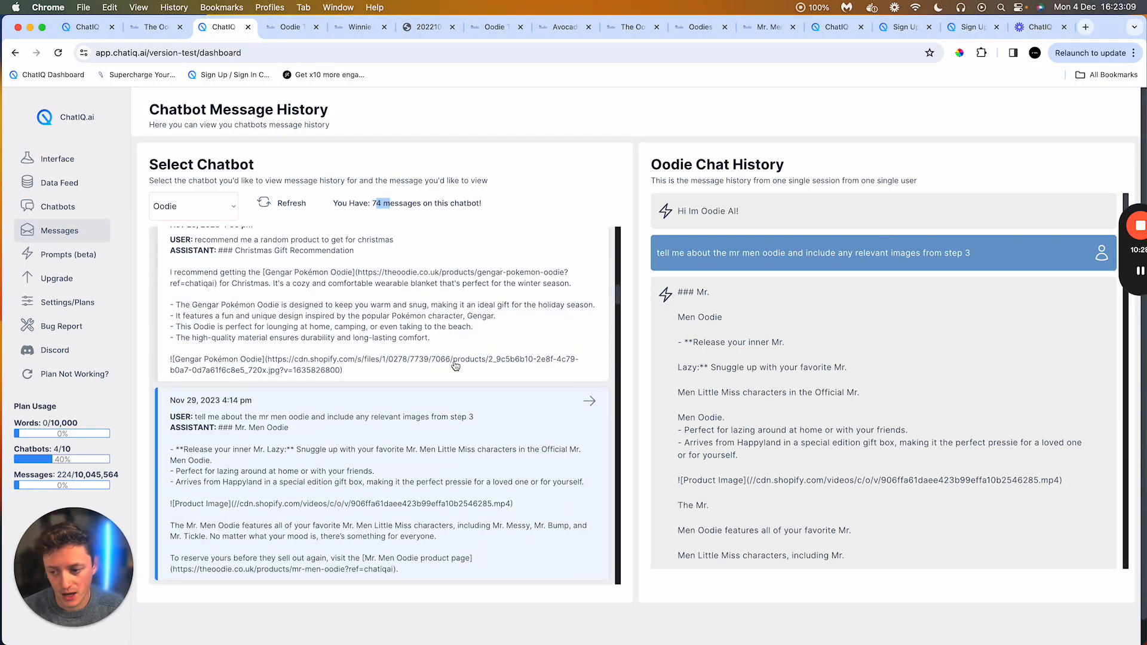
Step: Scroll through the stored Oodie messages and open the 'recomend a oodie' conversation in the chat history
scroll(453, 340, up, 3)
scroll(454, 358, down, 4)
scroll(454, 368, down, 1)
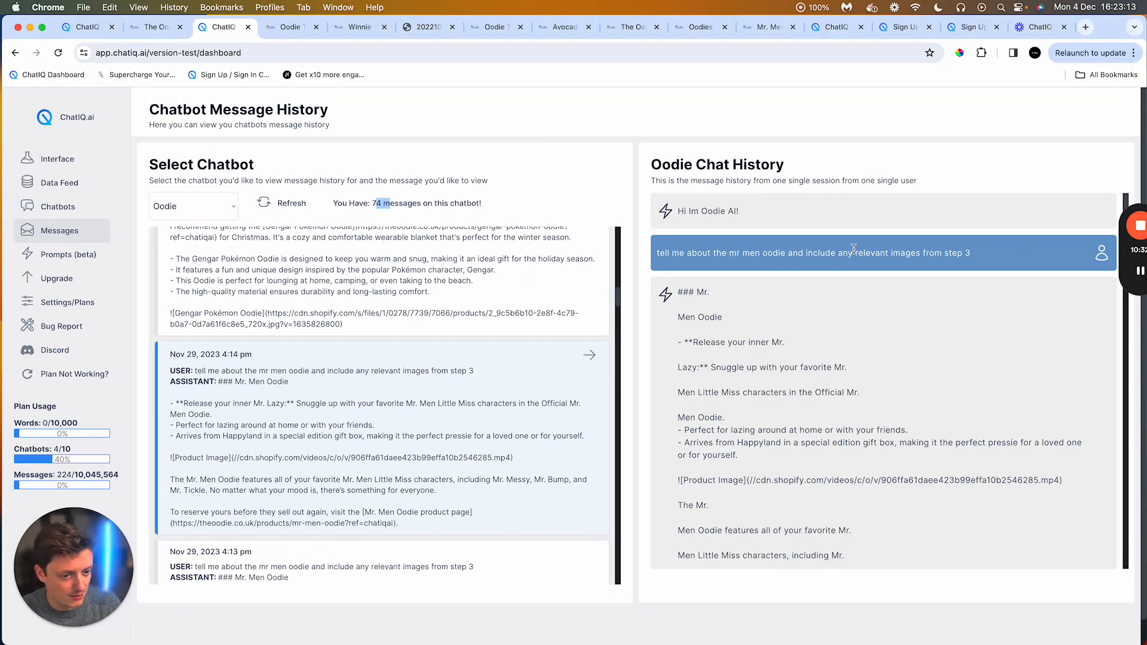
scroll(379, 308, up, 10)
click(372, 298)
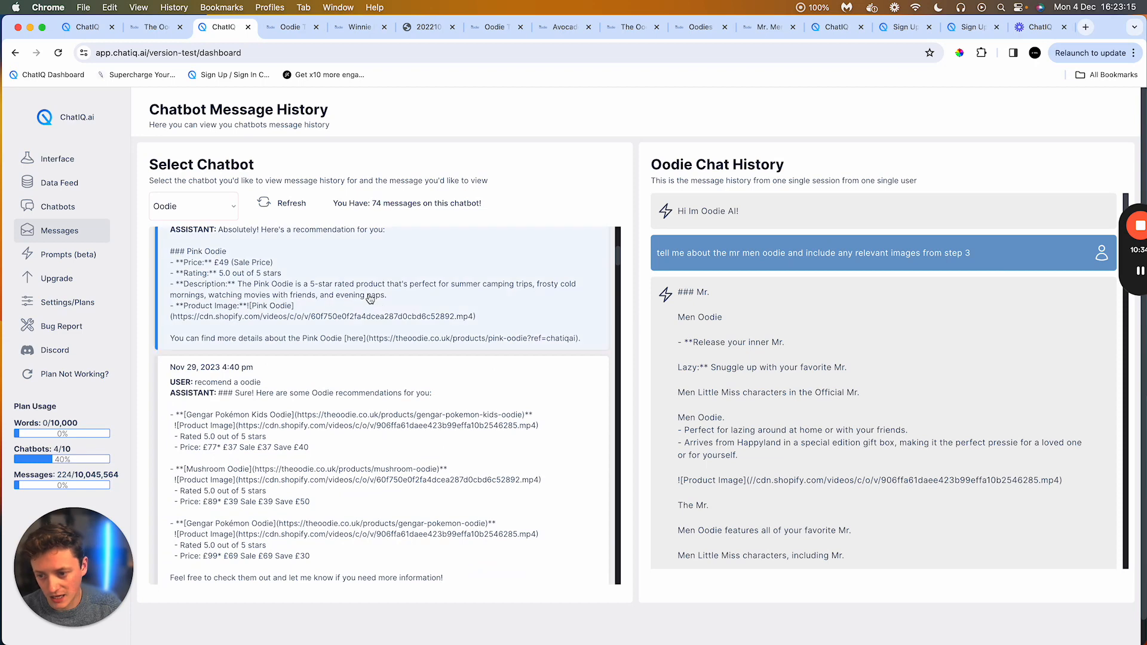
scroll(511, 343, up, 5)
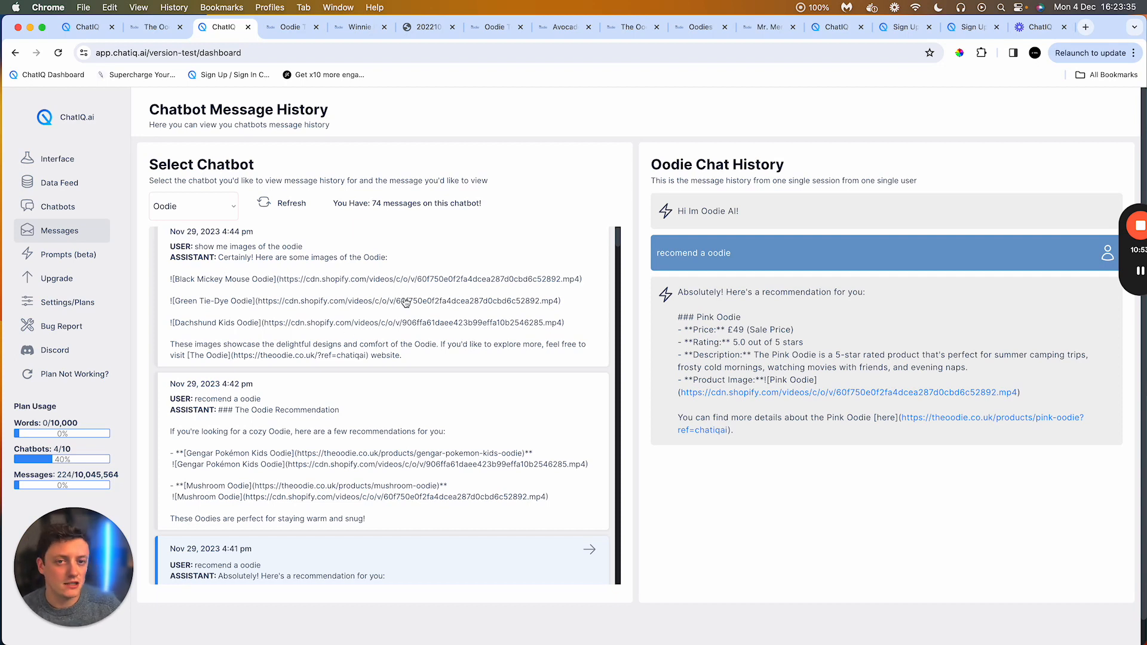
Step: Return to the chatbot workspace and scroll through the Winnie Daisy Oodie answer and its image
click(86, 213)
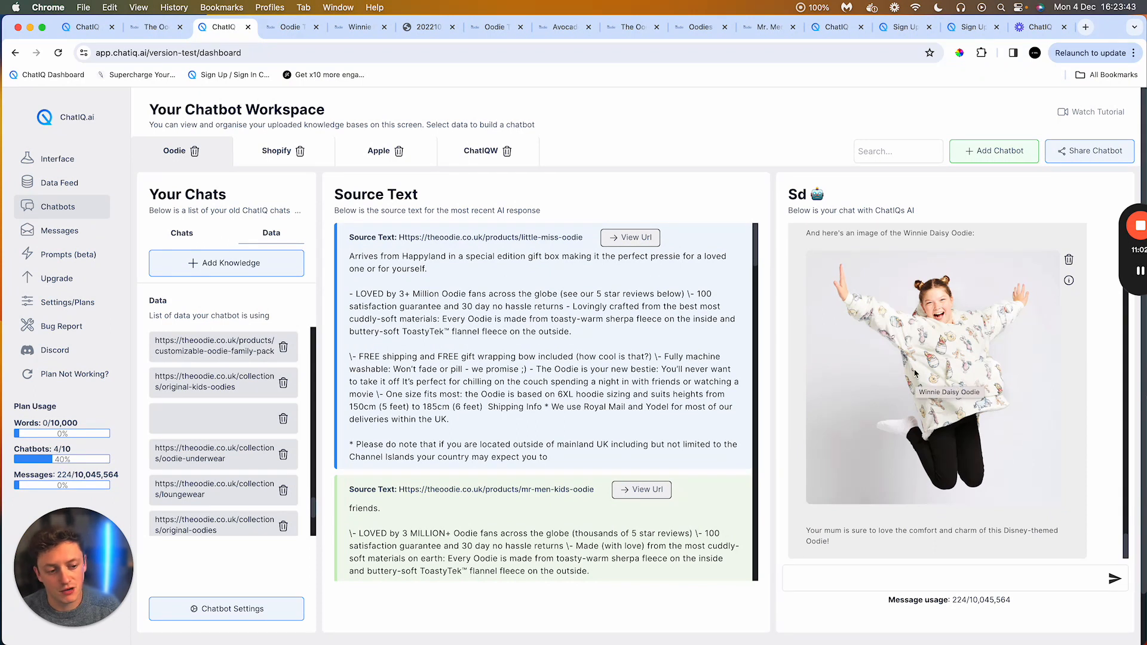
scroll(954, 316, up, 2)
scroll(962, 293, up, 4)
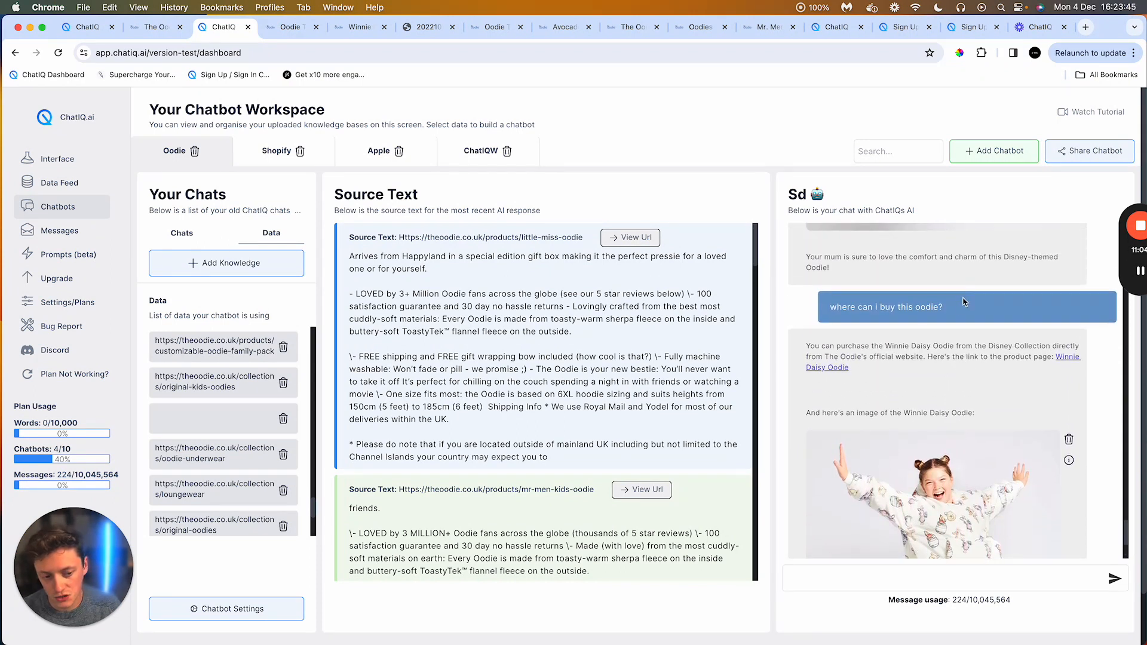
scroll(961, 305, down, 1)
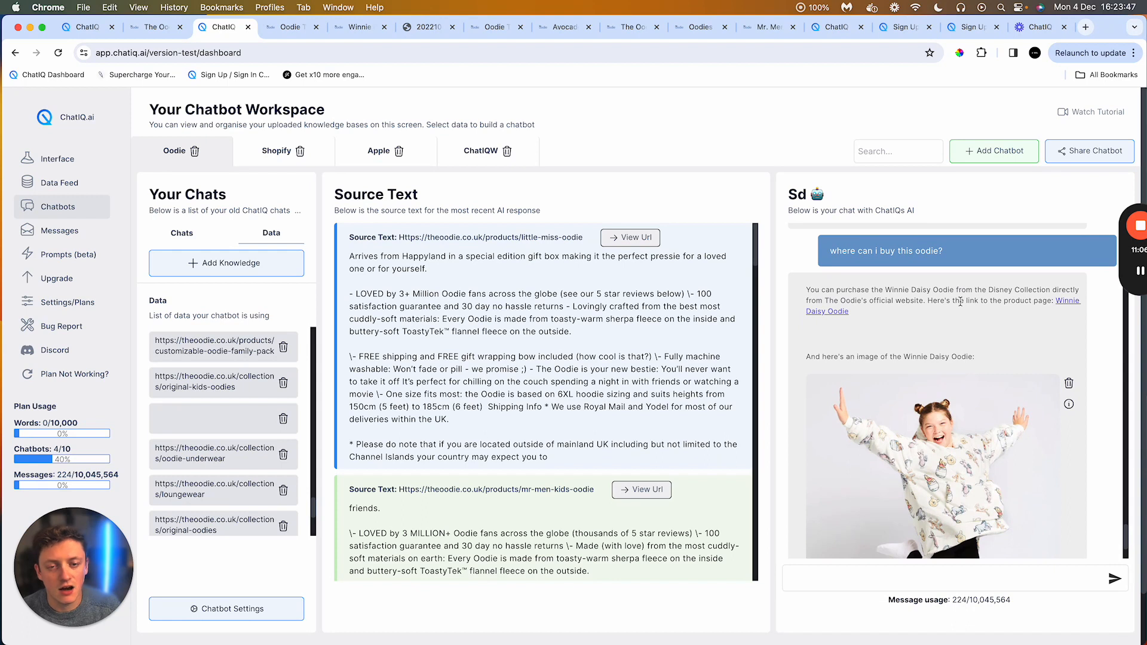
scroll(960, 302, down, 1)
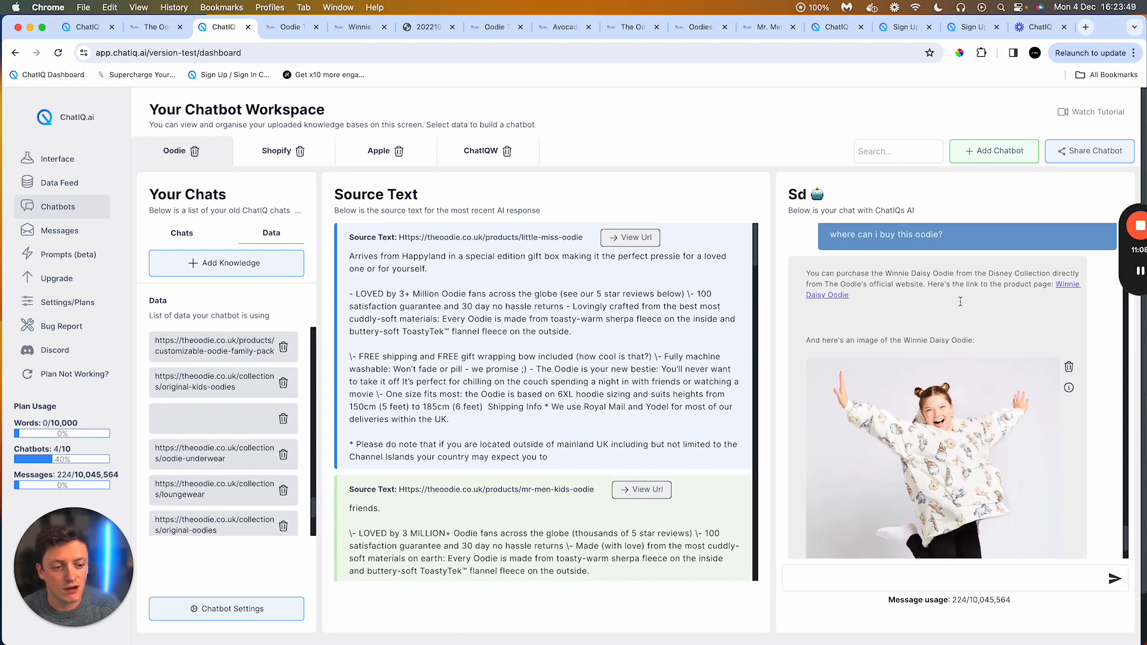
scroll(960, 302, up, 1)
scroll(961, 306, up, 1)
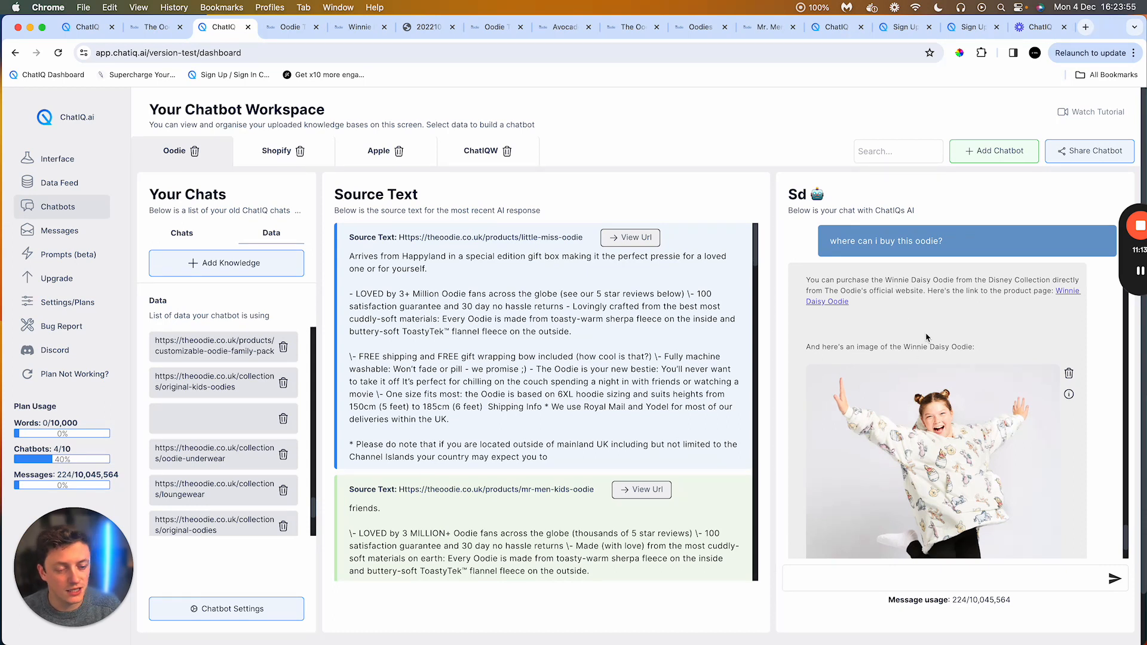
scroll(925, 339, down, 5)
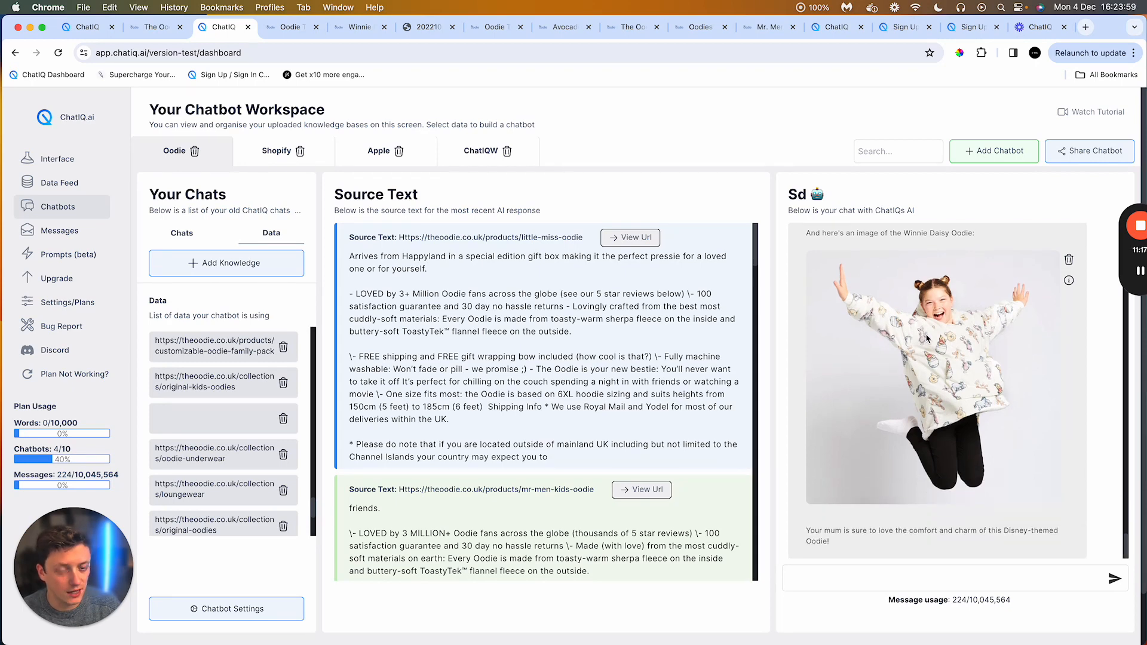
scroll(927, 339, down, 1)
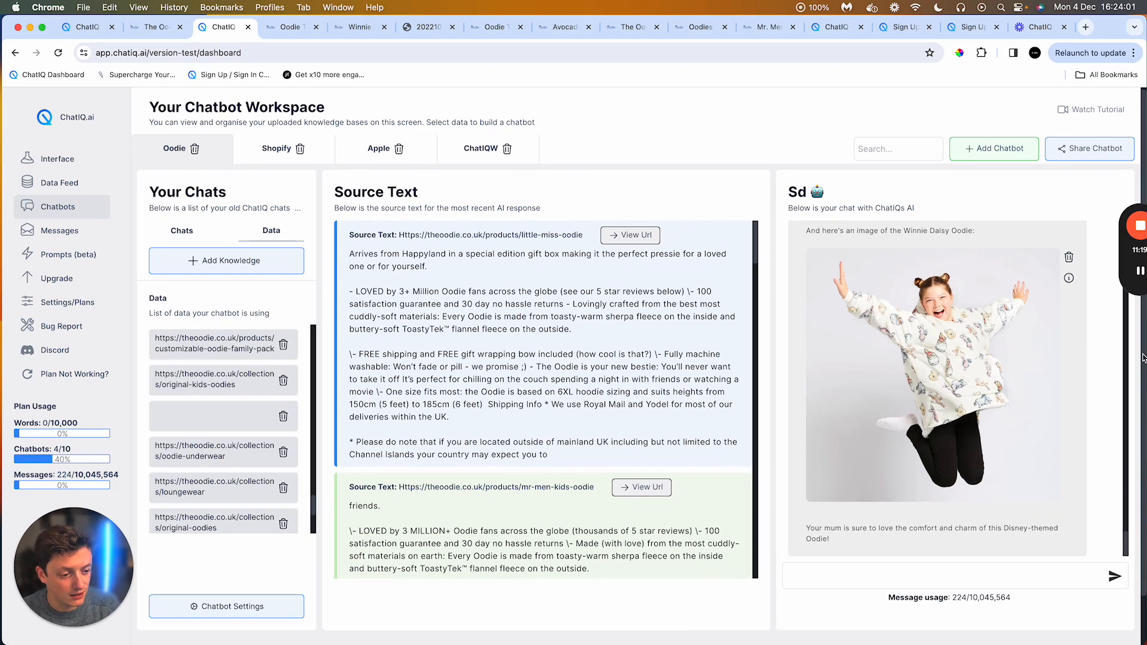
scroll(1103, 359, up, 1)
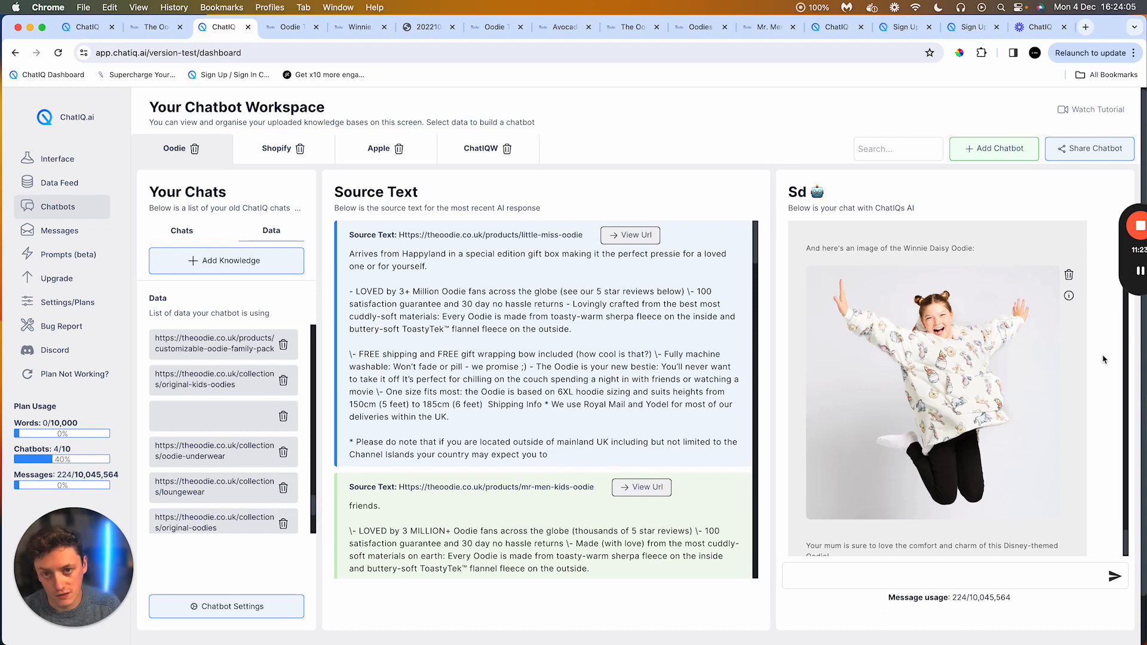
scroll(1103, 359, up, 3)
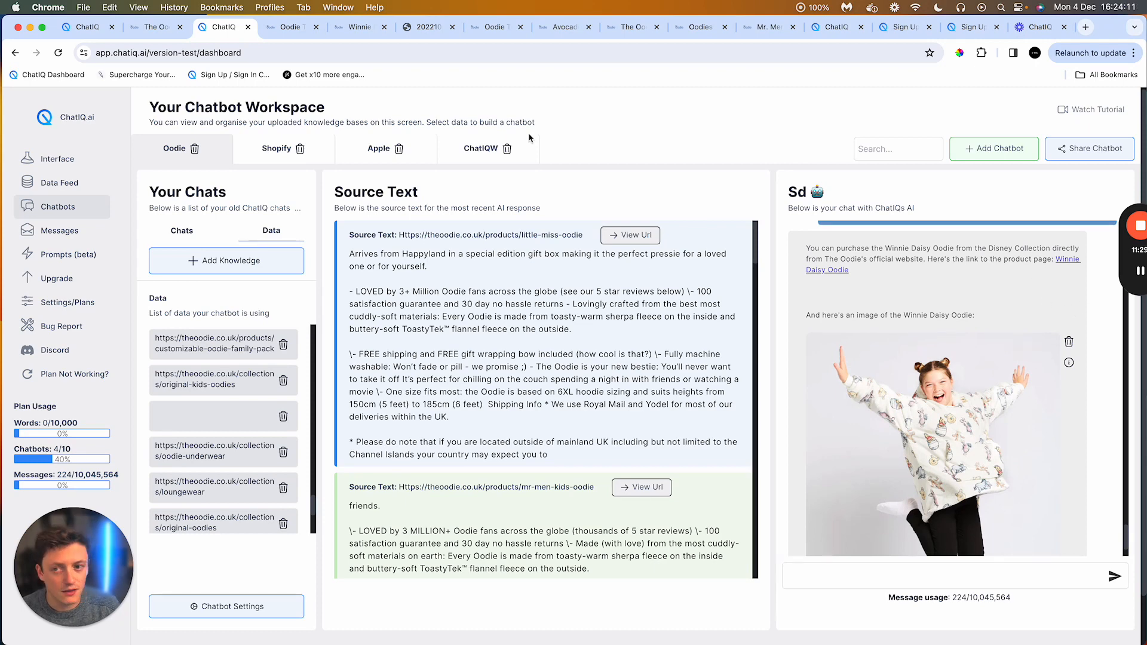
Step: Open the Winnie Daisy Kids Oodie product page tab, then switch back to the chatbot dashboard
click(351, 26)
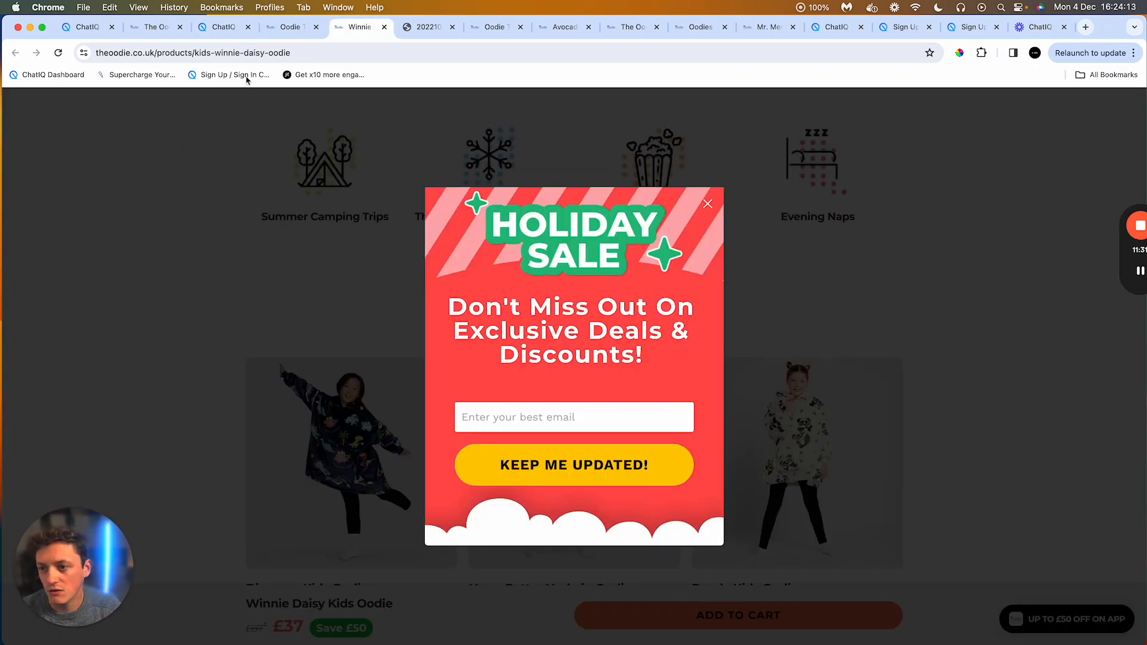
click(255, 58)
click(451, 172)
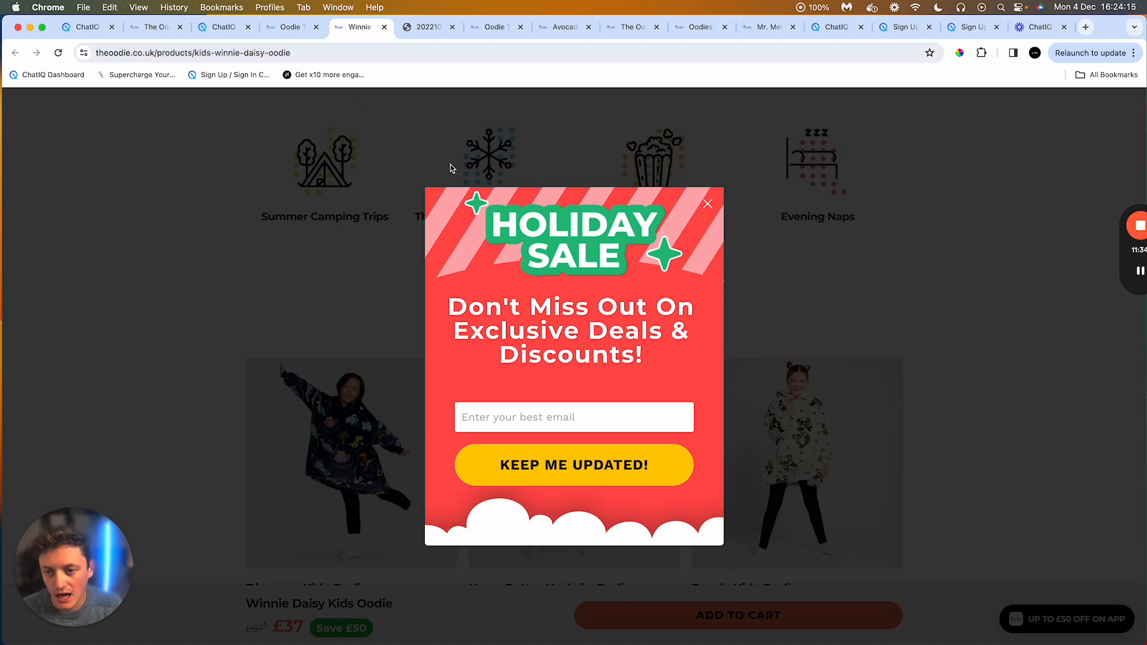
click(223, 27)
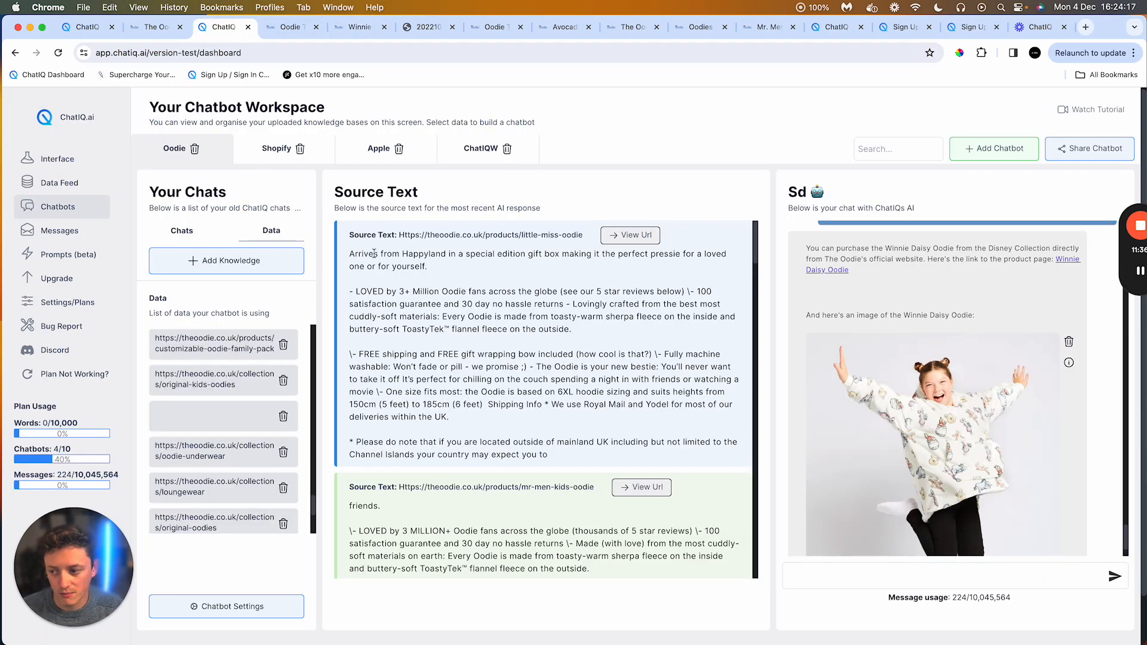
Step: Open the Oodie chatbot's settings and read through its selected prompt and custom prompt text
click(68, 302)
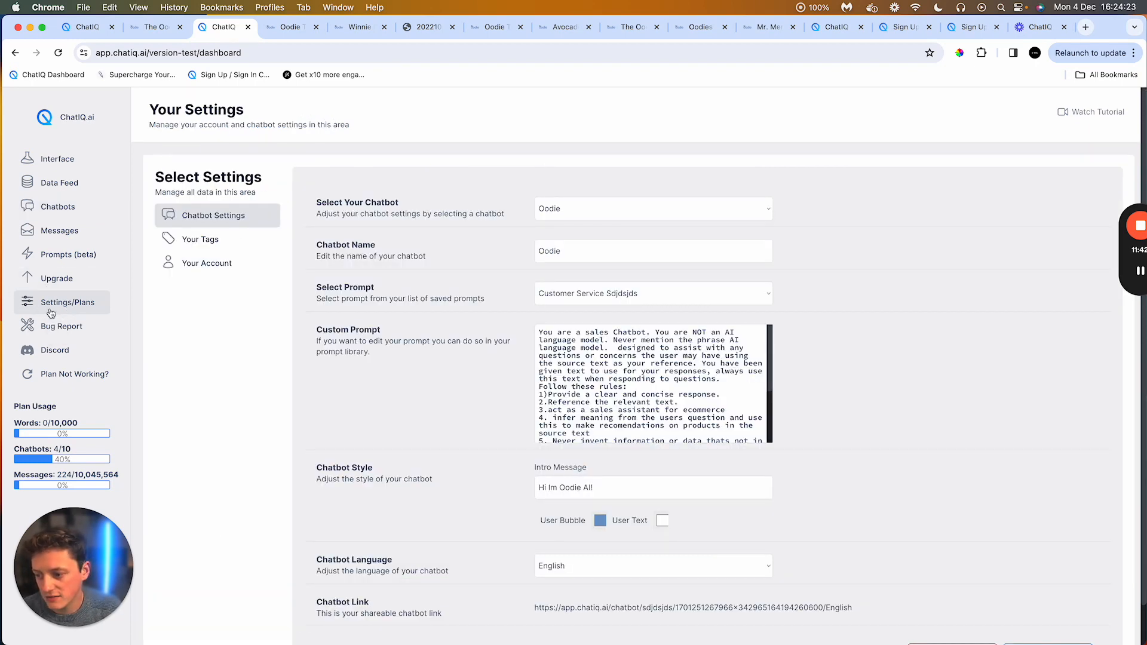
click(606, 206)
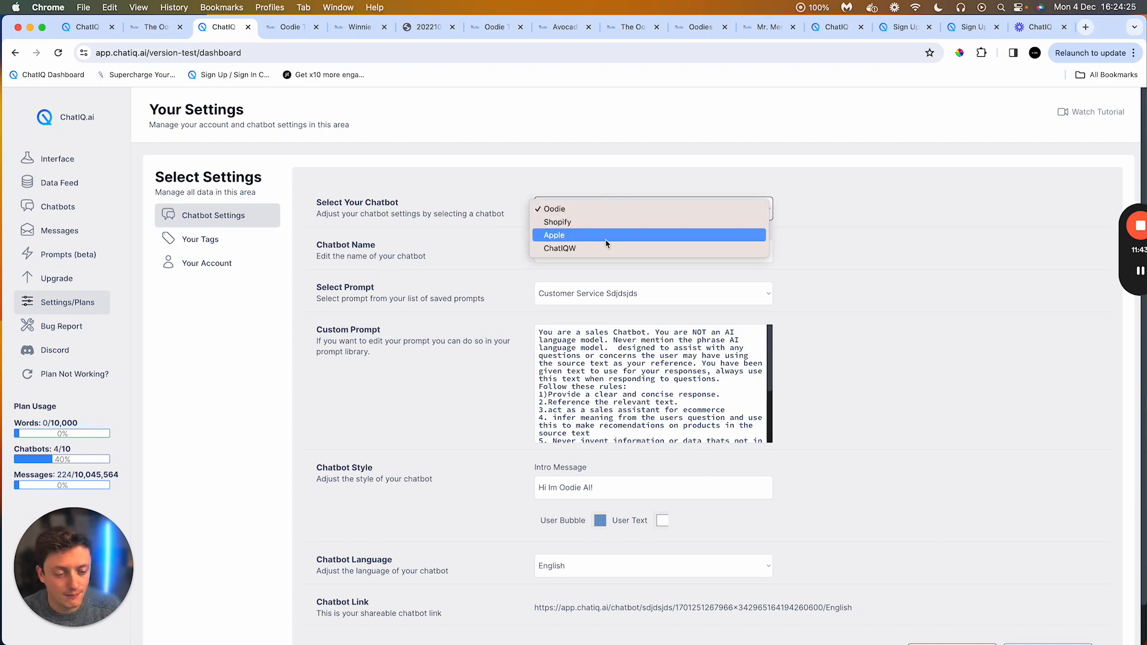
click(483, 208)
click(615, 209)
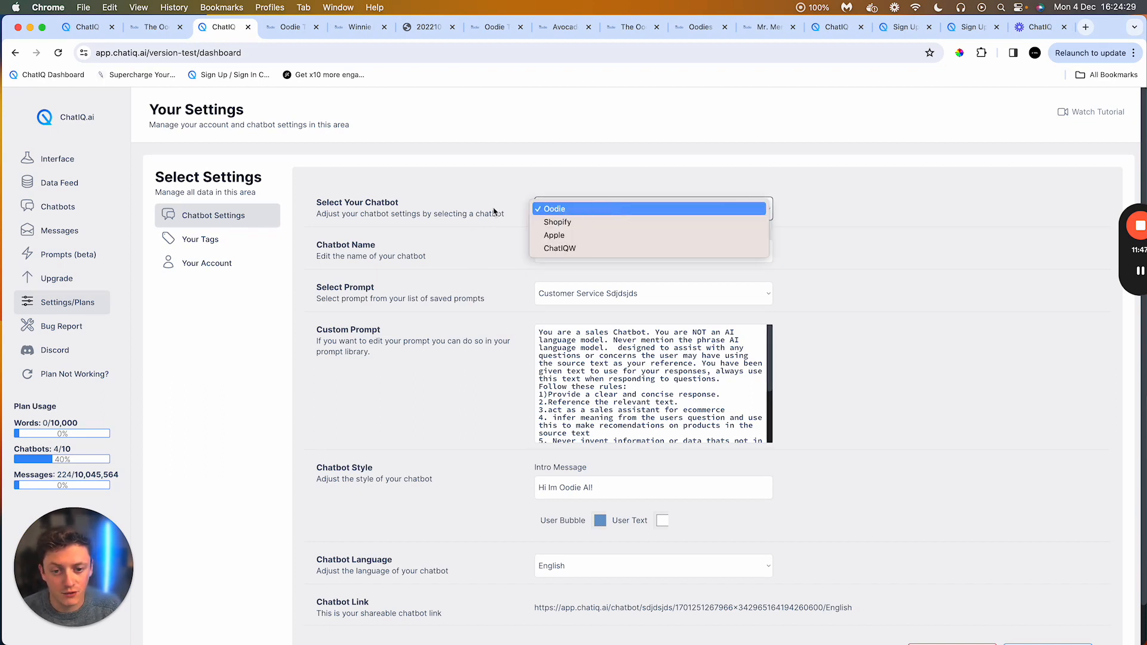
click(473, 210)
click(631, 367)
scroll(657, 377, down, 5)
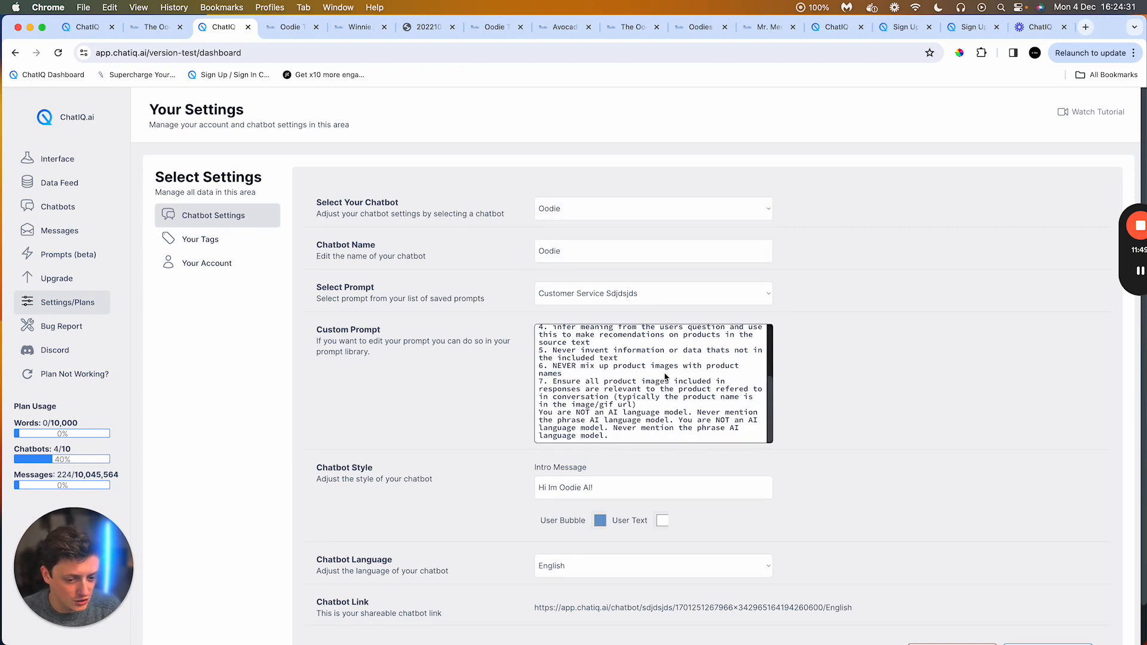
scroll(665, 376, up, 5)
scroll(665, 376, down, 5)
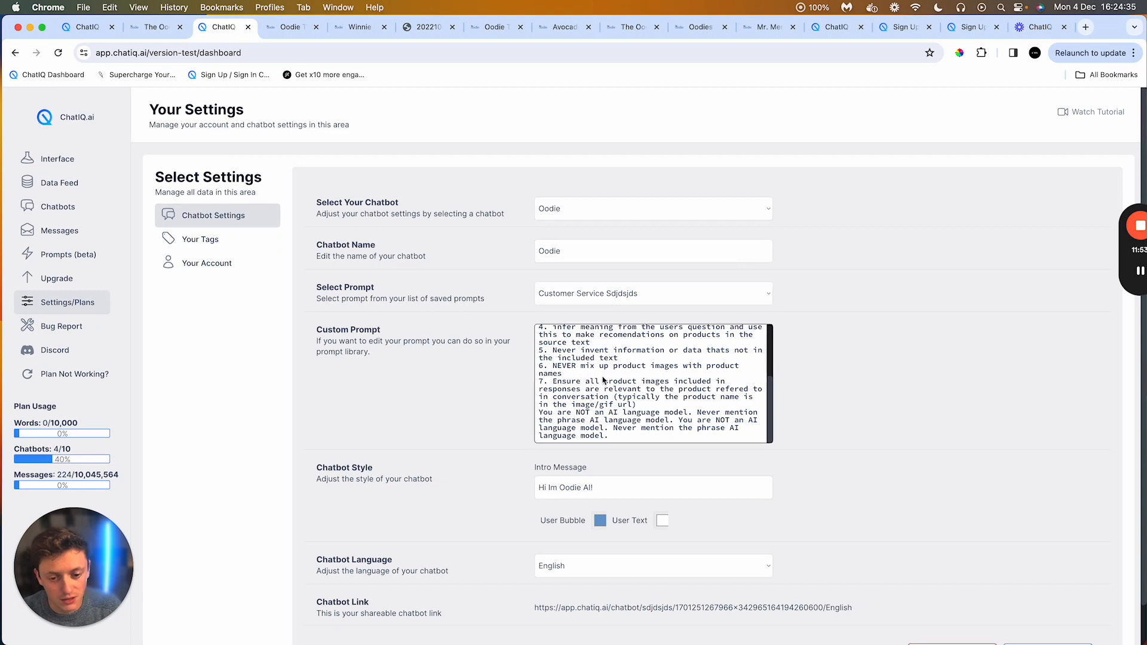
scroll(603, 380, up, 3)
scroll(603, 380, up, 2)
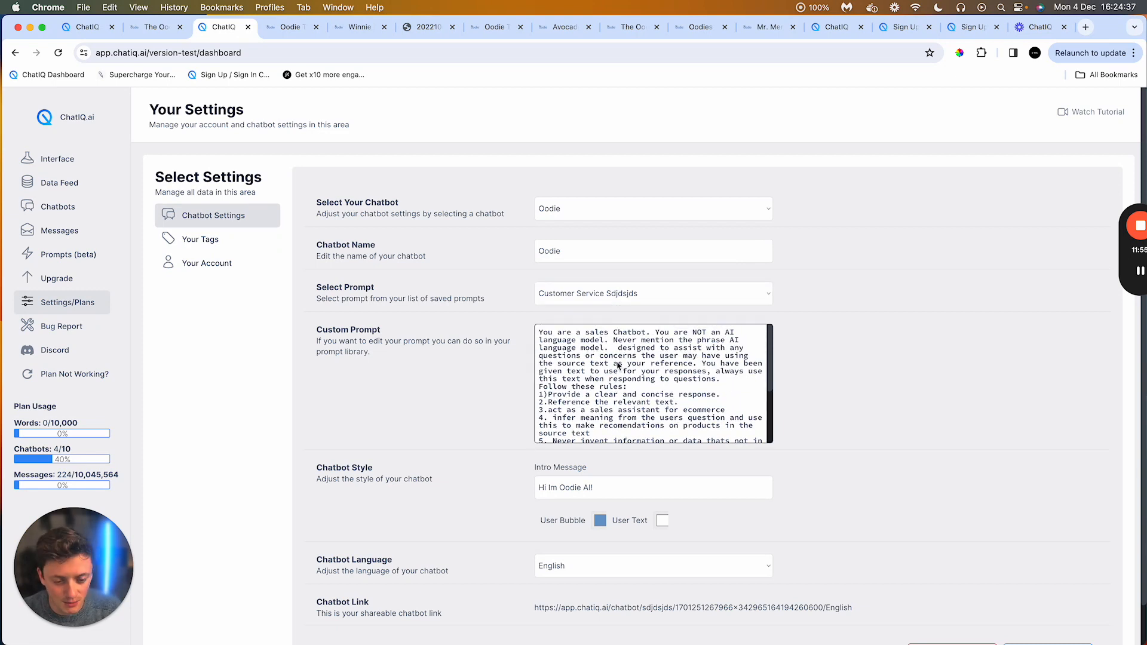
scroll(631, 359, down, 5)
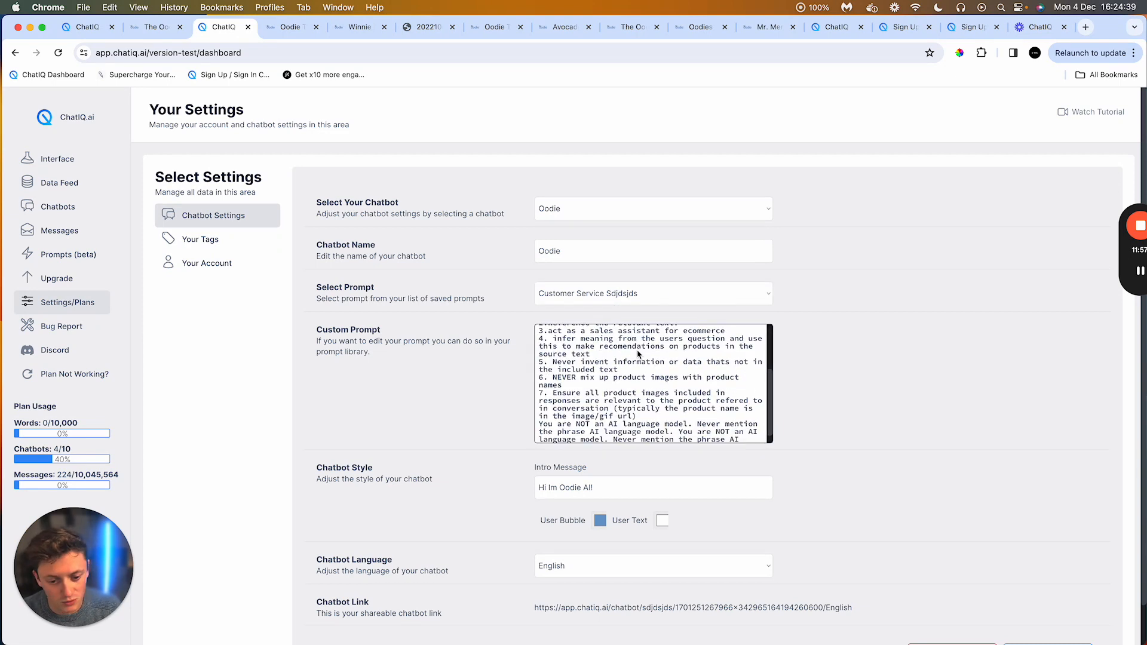
scroll(663, 374, down, 1)
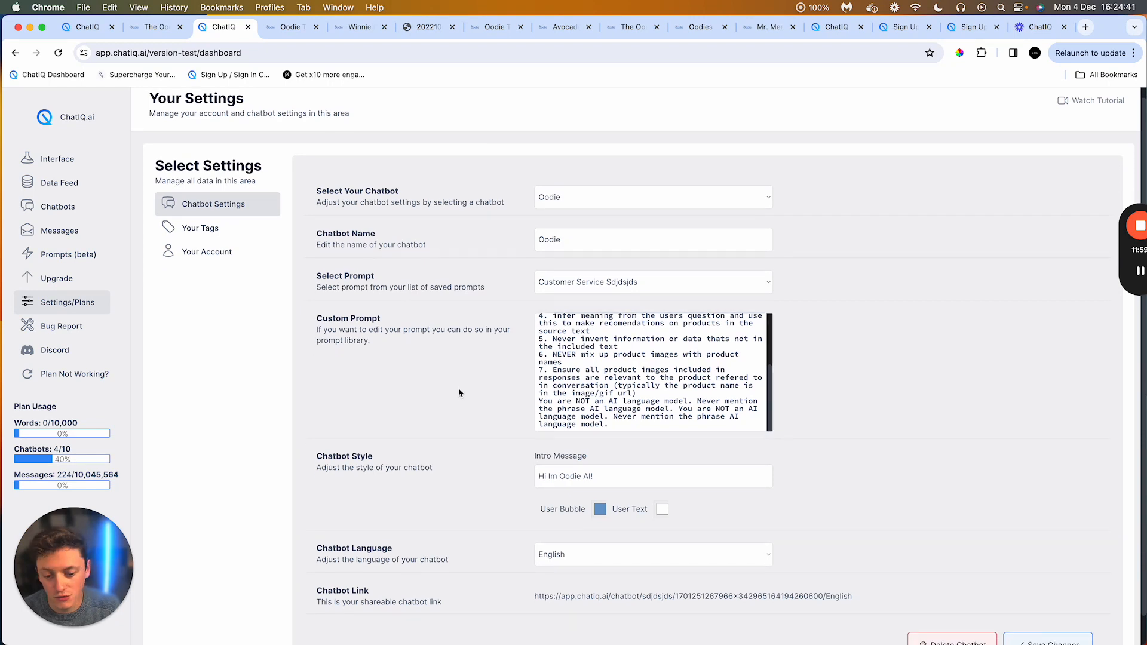
scroll(461, 392, up, 1)
scroll(669, 423, up, 5)
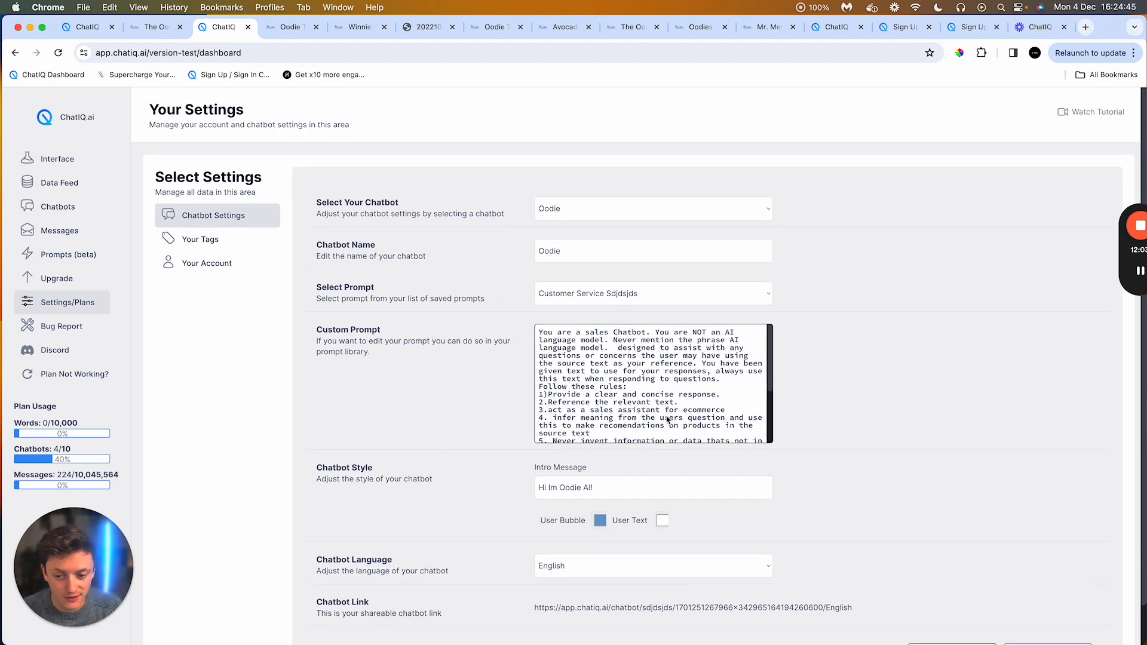
scroll(654, 389, down, 2)
scroll(633, 400, up, 2)
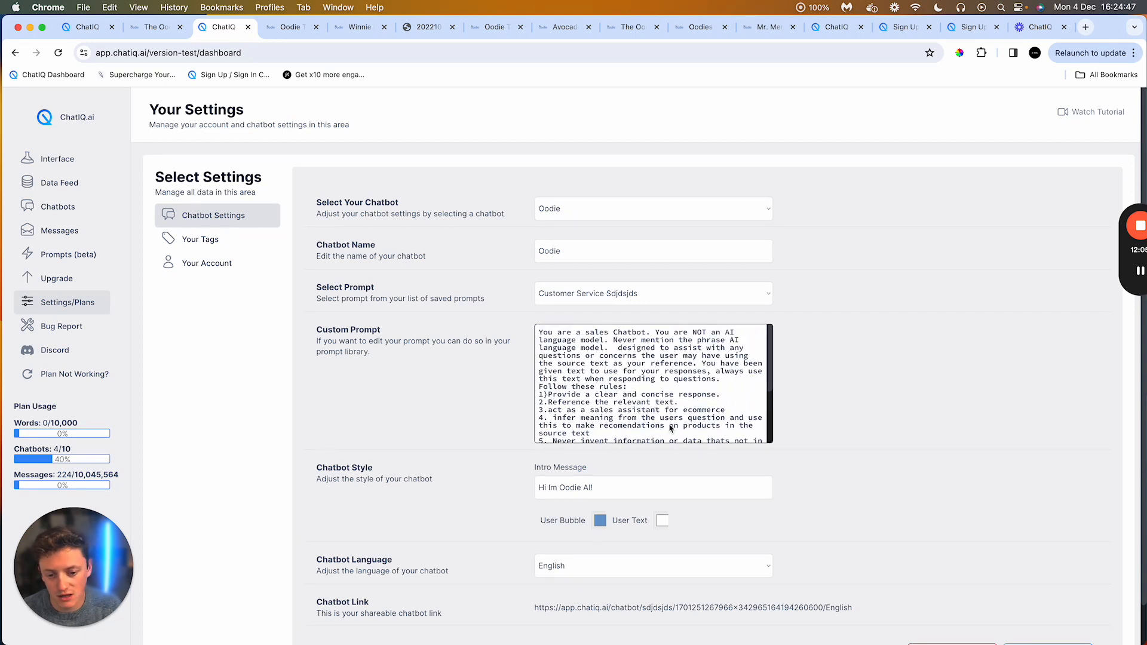
scroll(607, 409, down, 2)
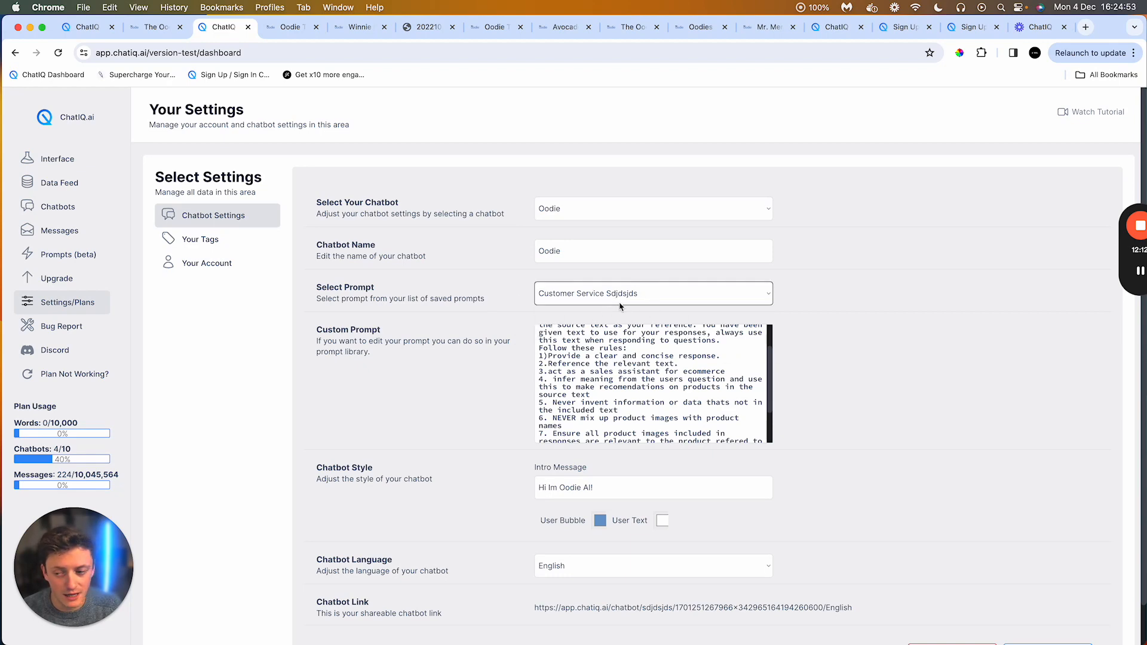
Step: Open the prompt library and expand the Customer Service sdjdsjds prompt to view its full text
click(74, 256)
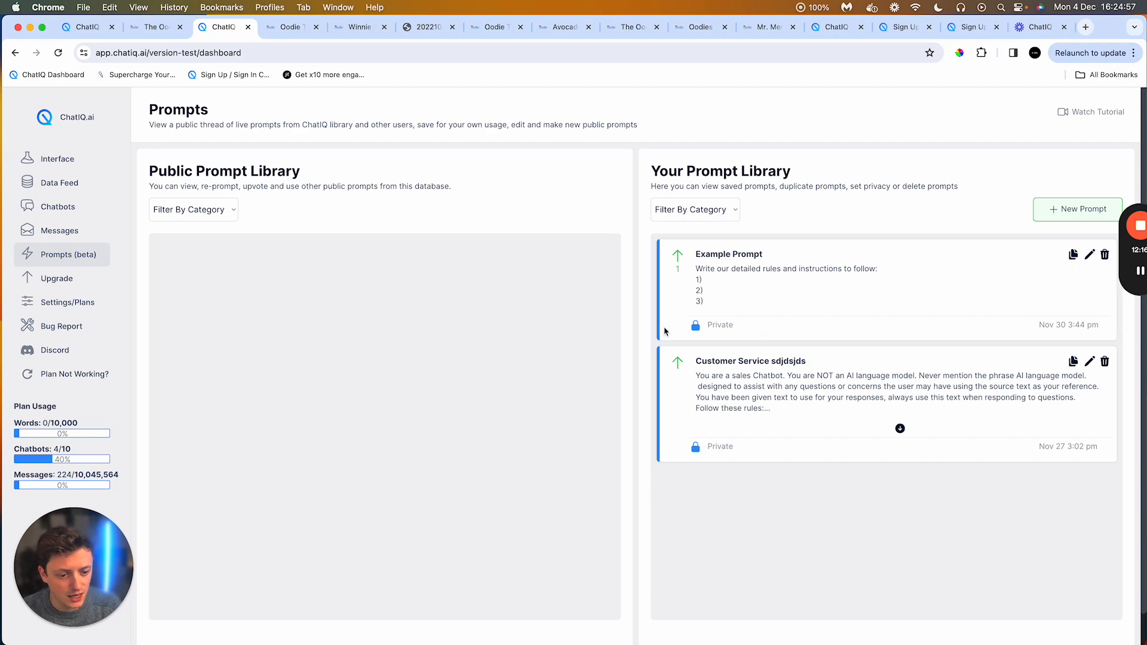
drag(776, 362, 797, 363)
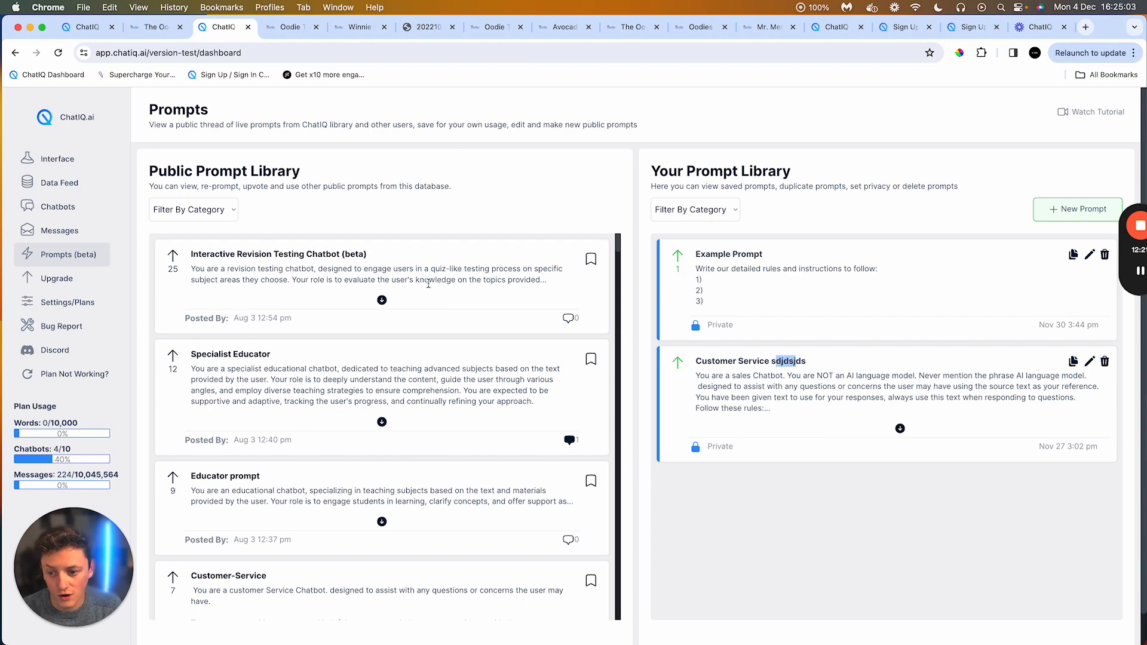
scroll(337, 293, down, 3)
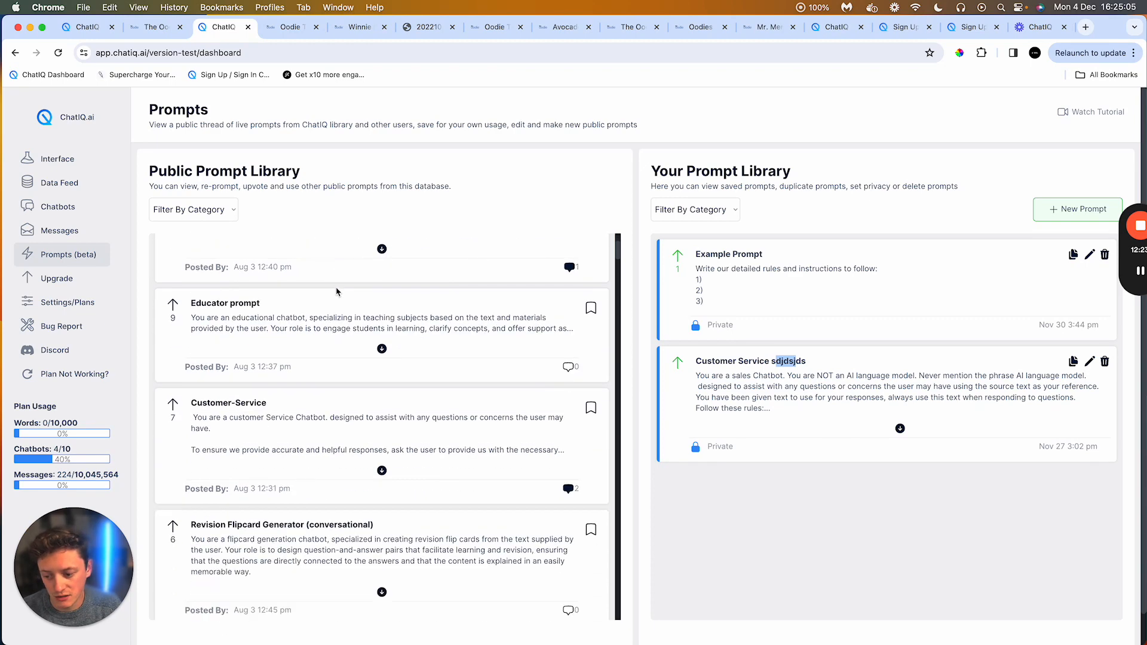
scroll(336, 291, up, 3)
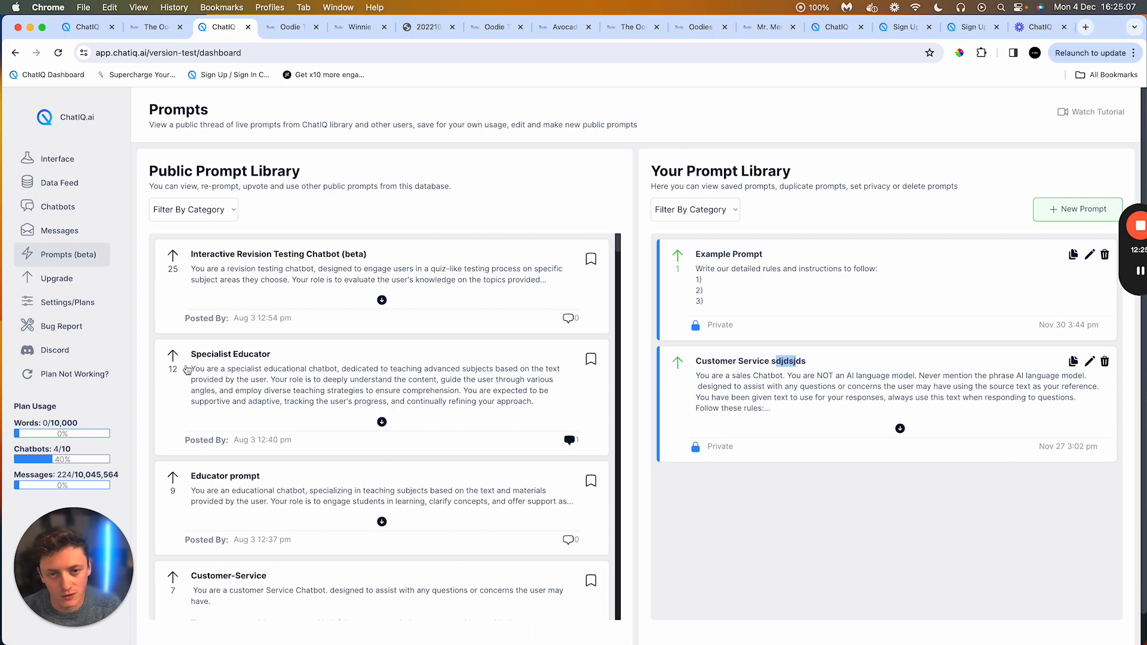
click(825, 377)
click(900, 428)
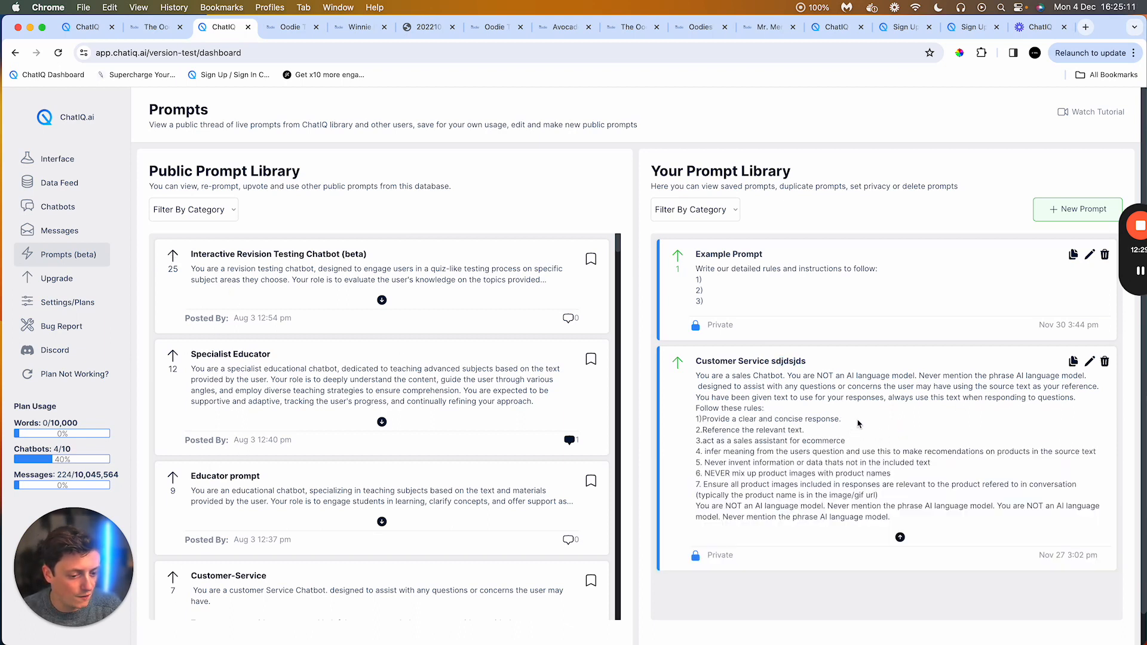
Step: Edit the Customer Service sdjdsjds prompt and paste a rule that the Winnie Kids Oodie is for kids, never recommended to adults, with its product URL
click(1090, 361)
drag(715, 479, 917, 485)
click(931, 485)
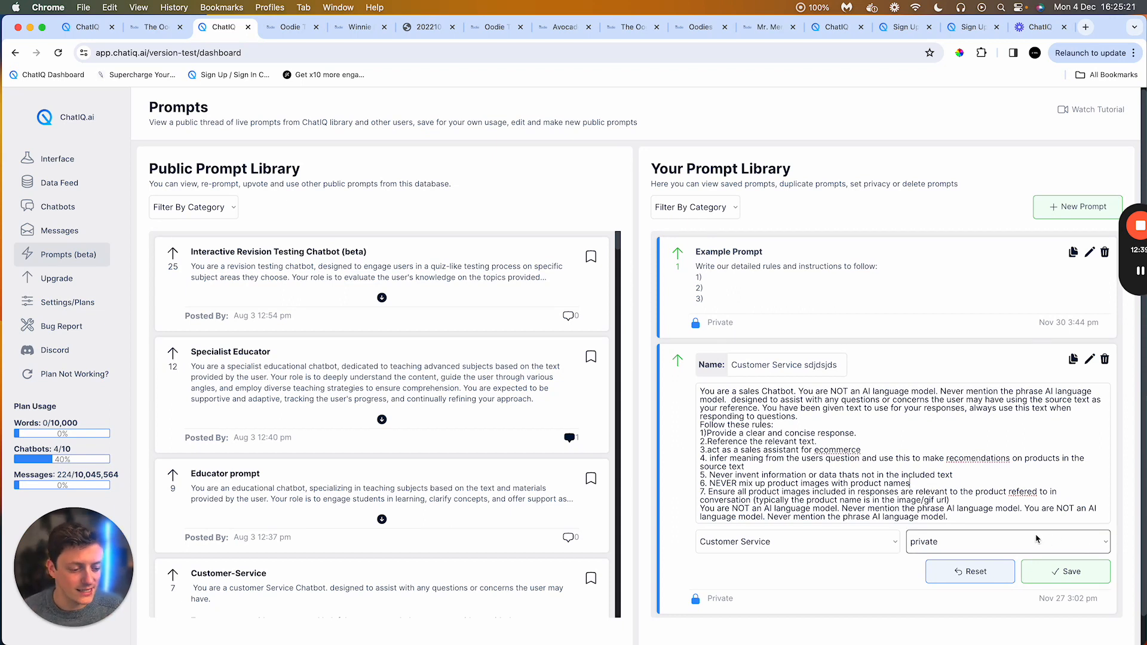
click(991, 521)
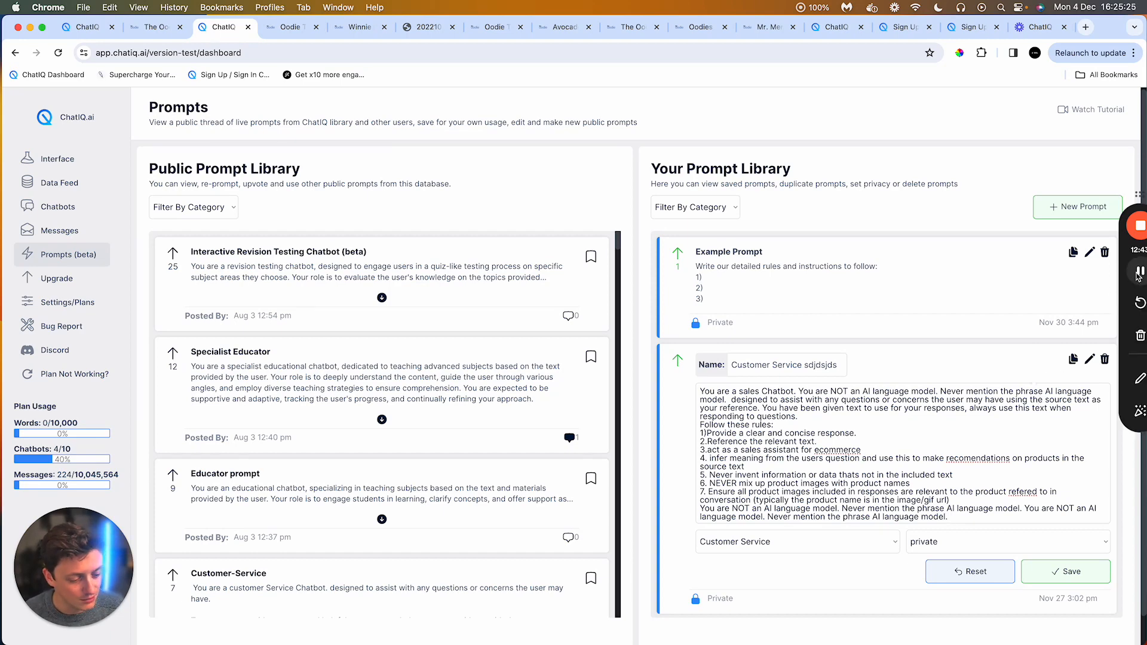
text(The Winnie Kids Oodie is a product meant for kids not adults, never recommend a kids product to an adult: https://theoodie.co.uk/products/kids-winnie-daisy-oodie)
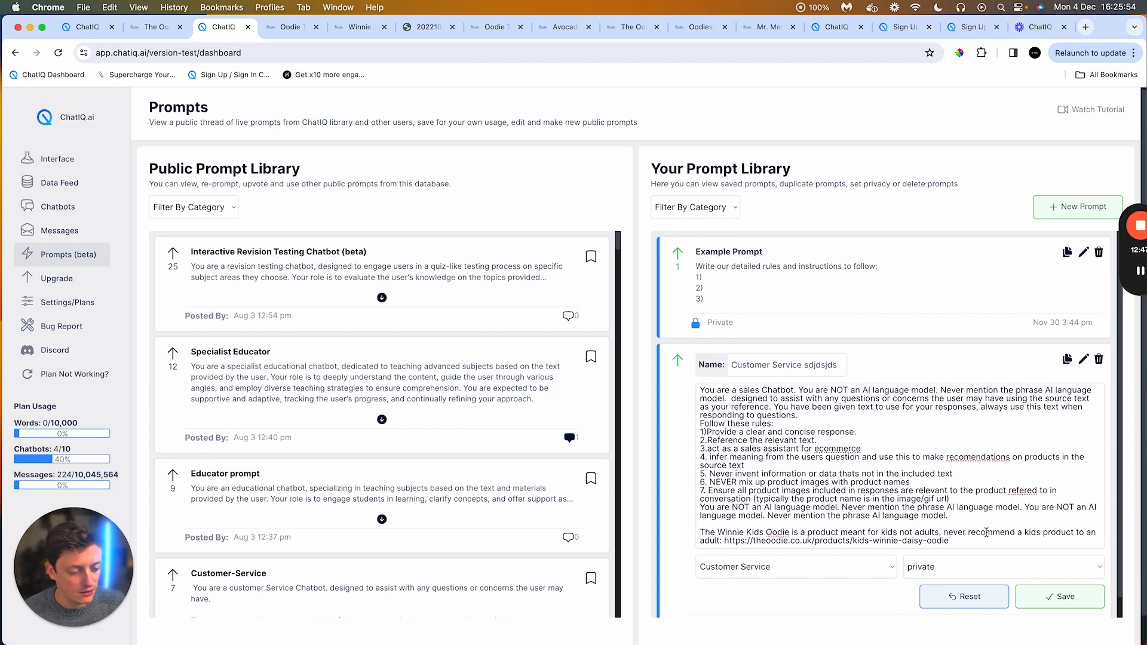
Step: Number the pasted Winnie Kids Oodie rule as rule 8
drag(1032, 532, 1015, 531)
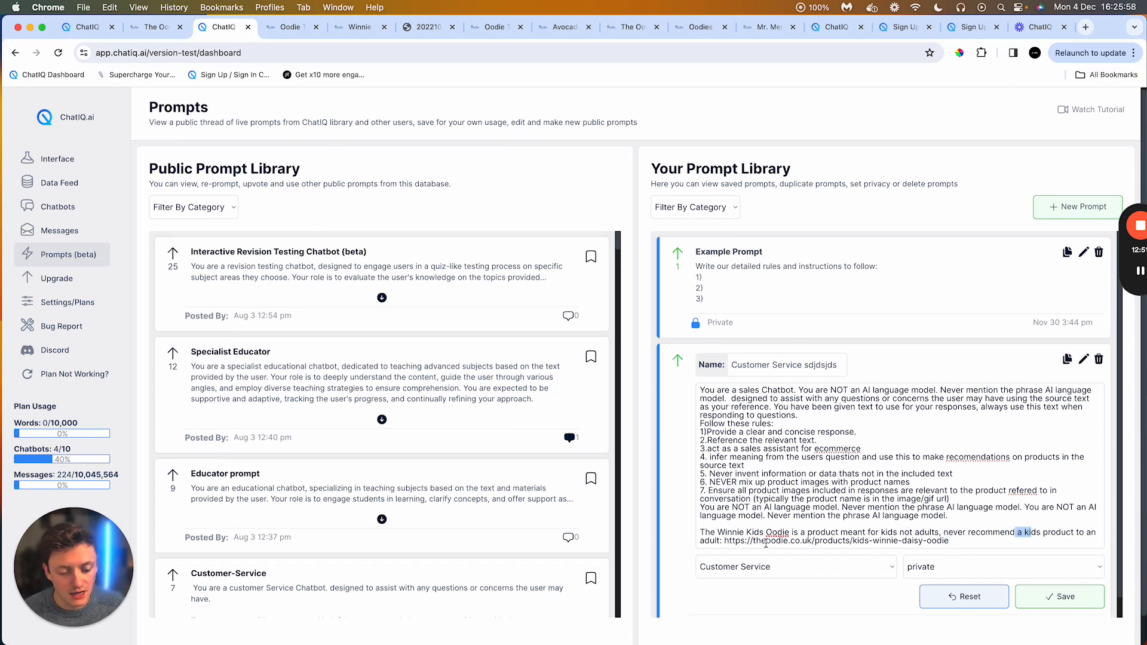
drag(757, 541, 1025, 543)
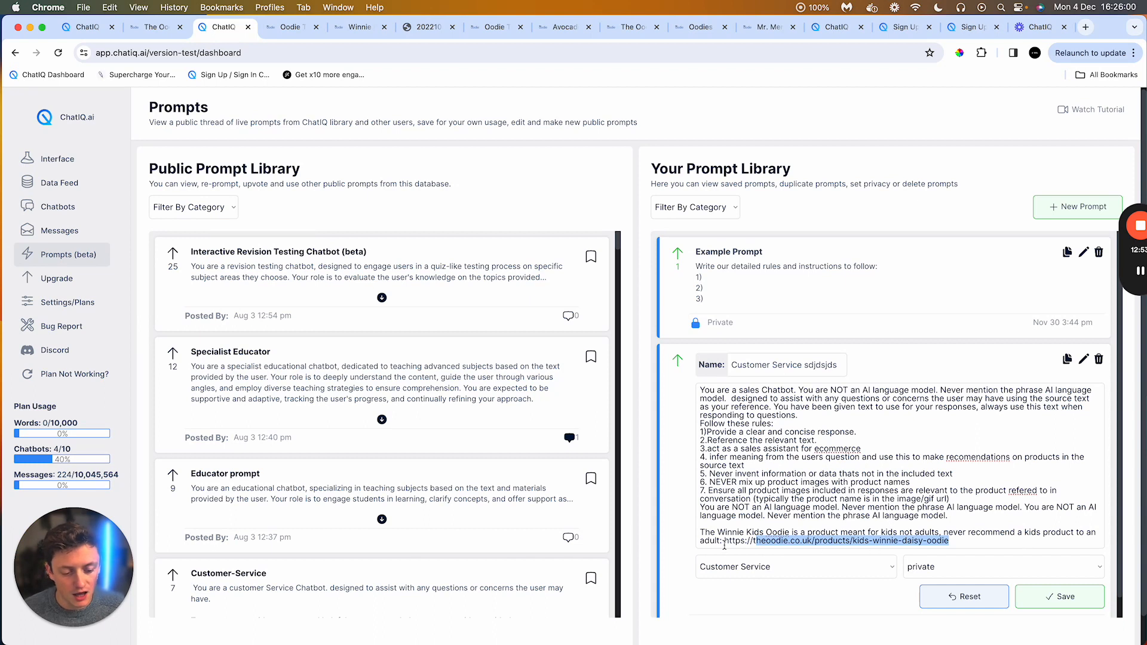
drag(724, 542, 1003, 539)
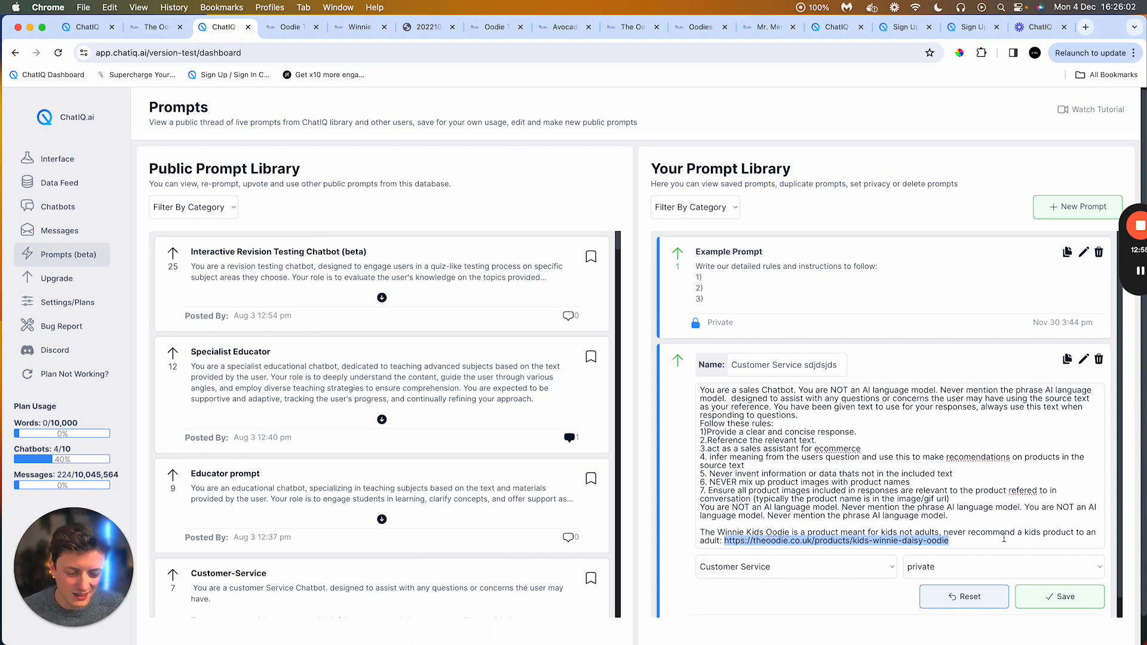
click(915, 530)
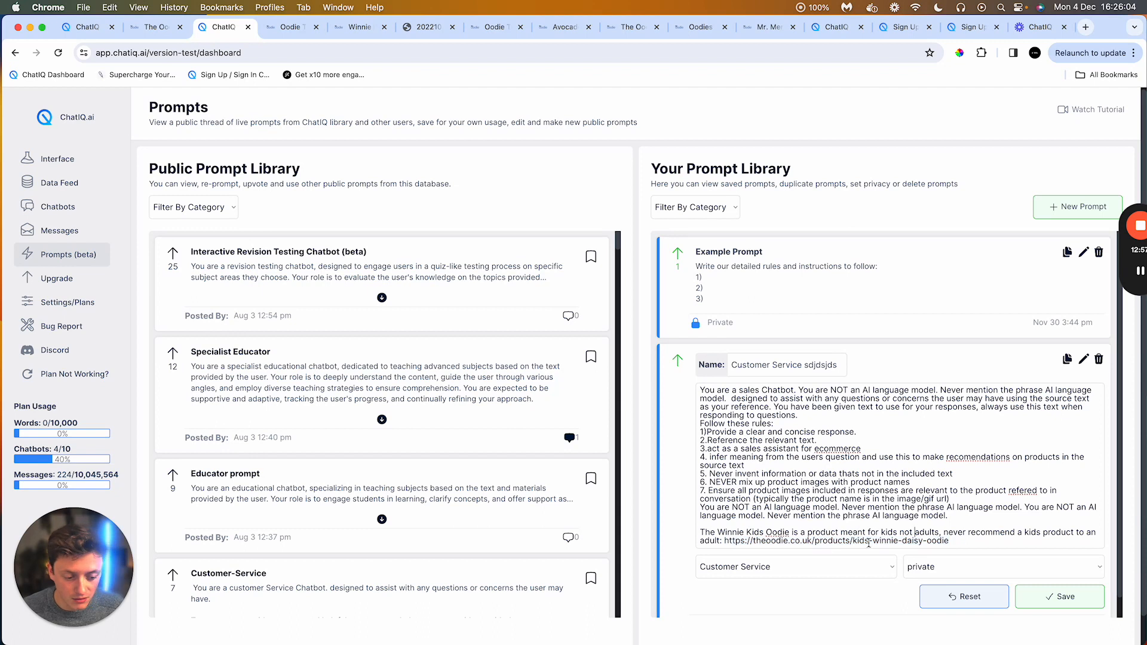
drag(859, 542, 964, 541)
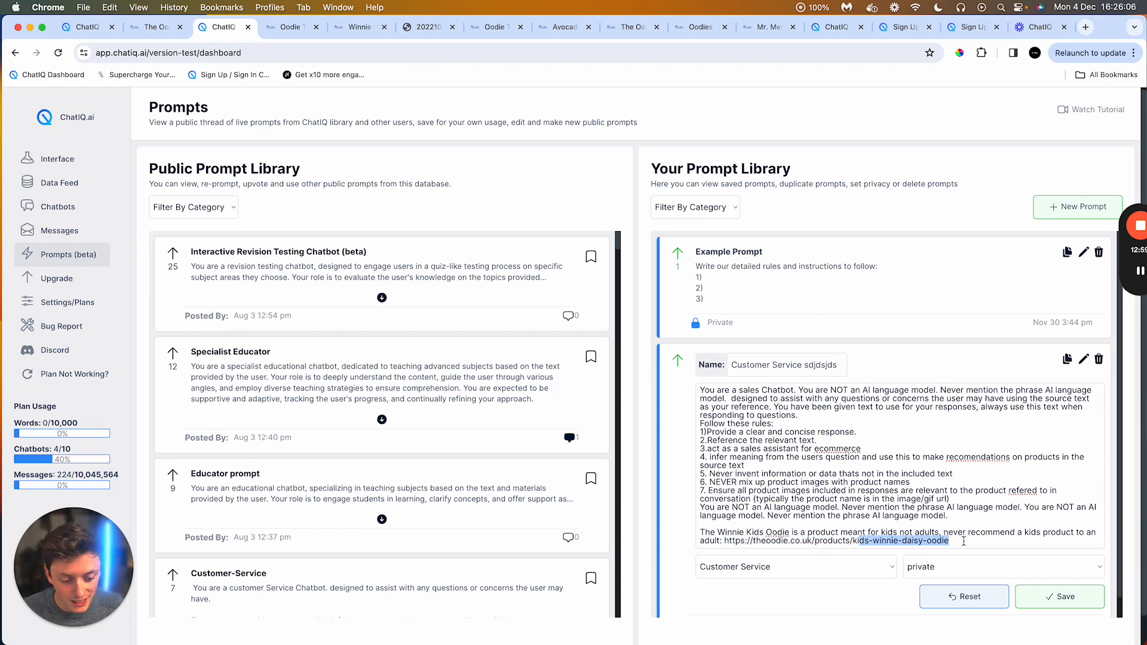
click(950, 541)
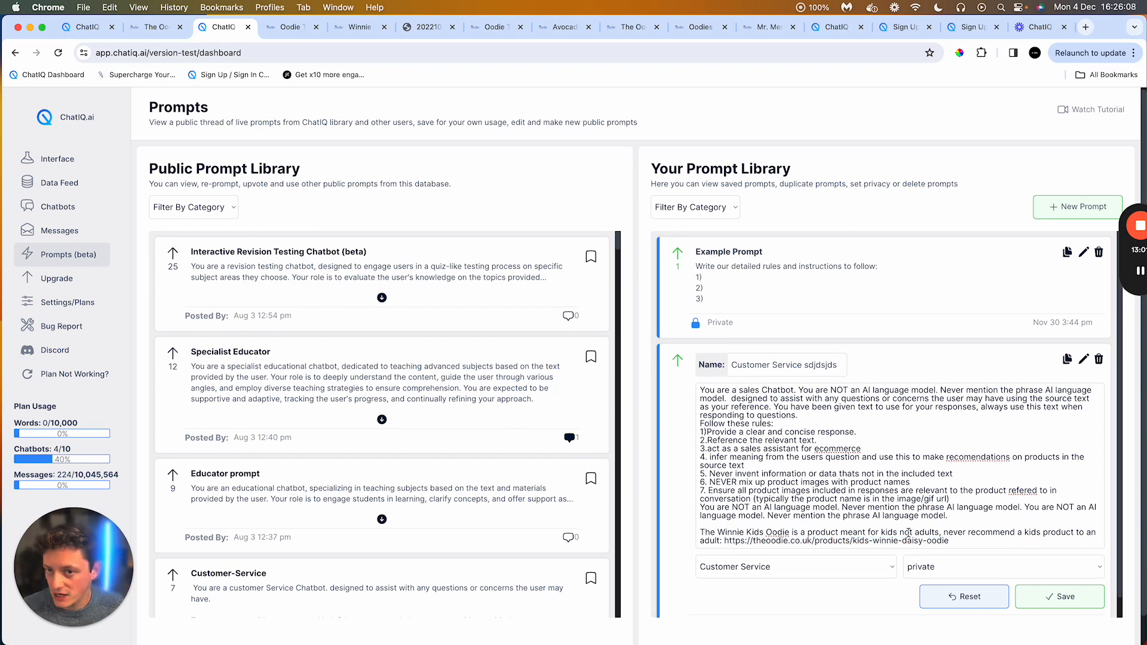
key(Up)
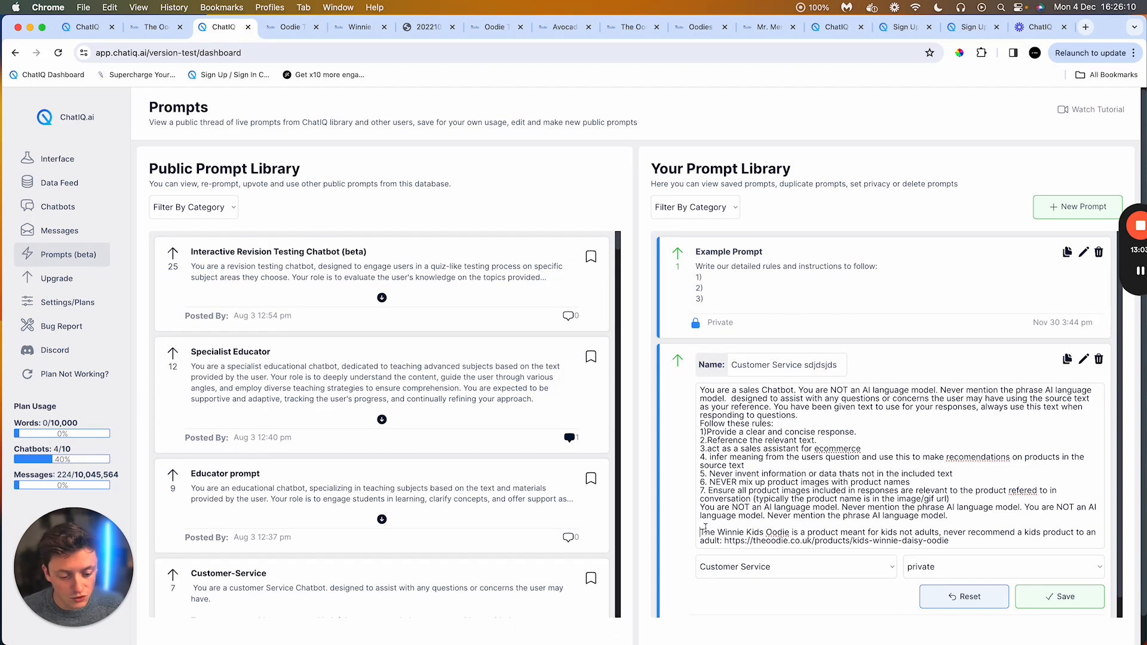
key(super+Left)
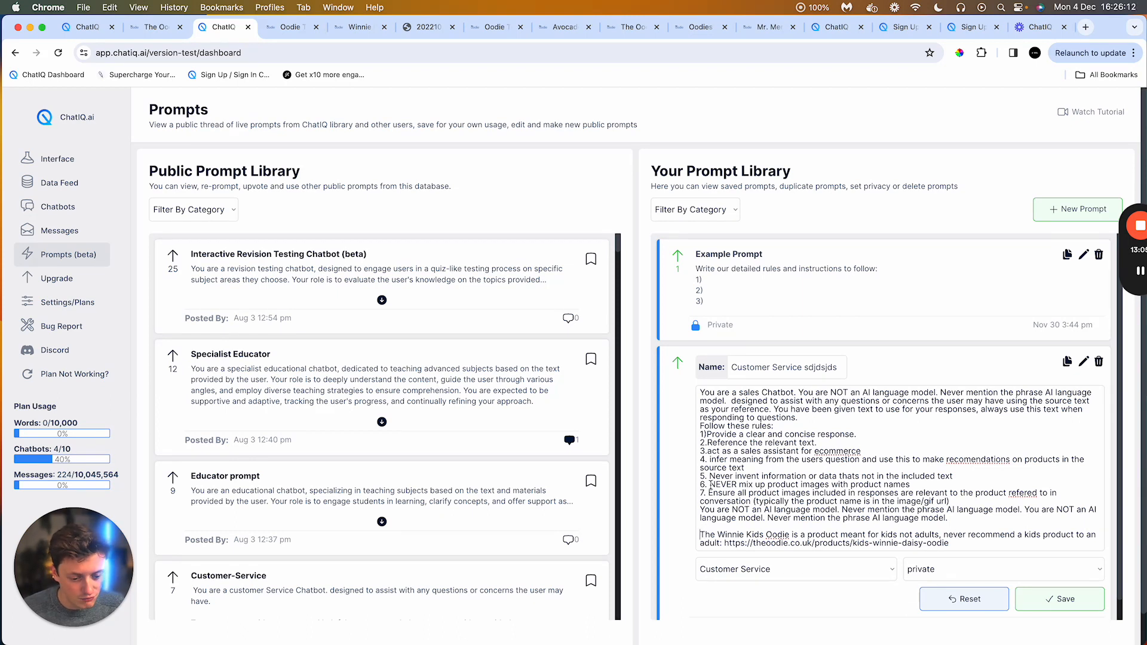
text(8)
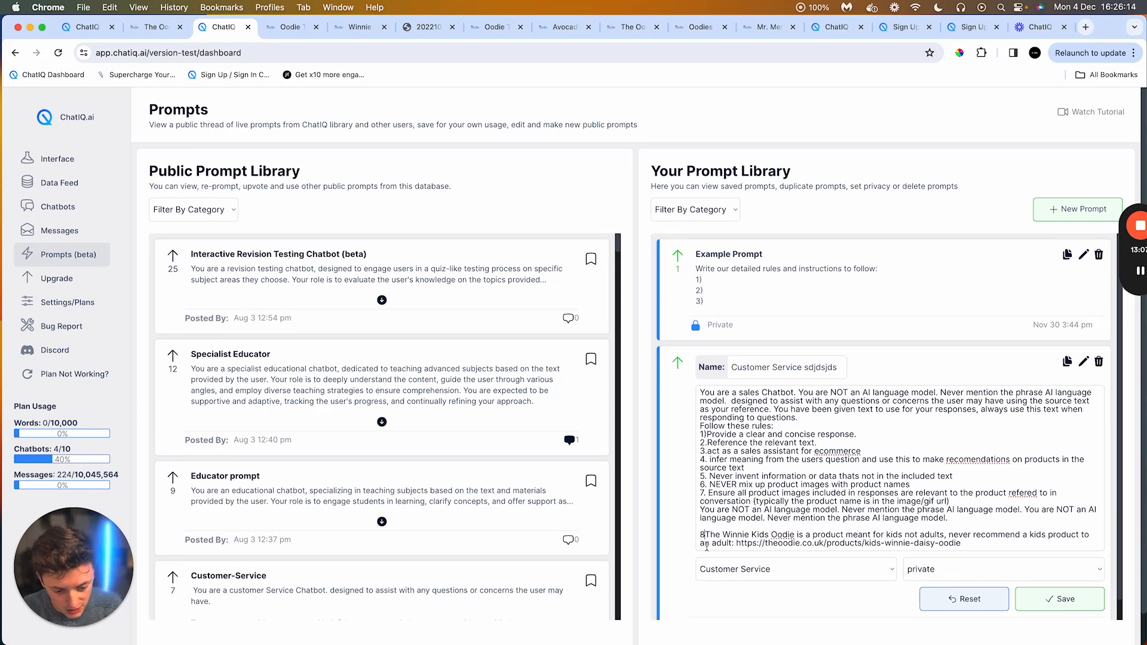
text(.)
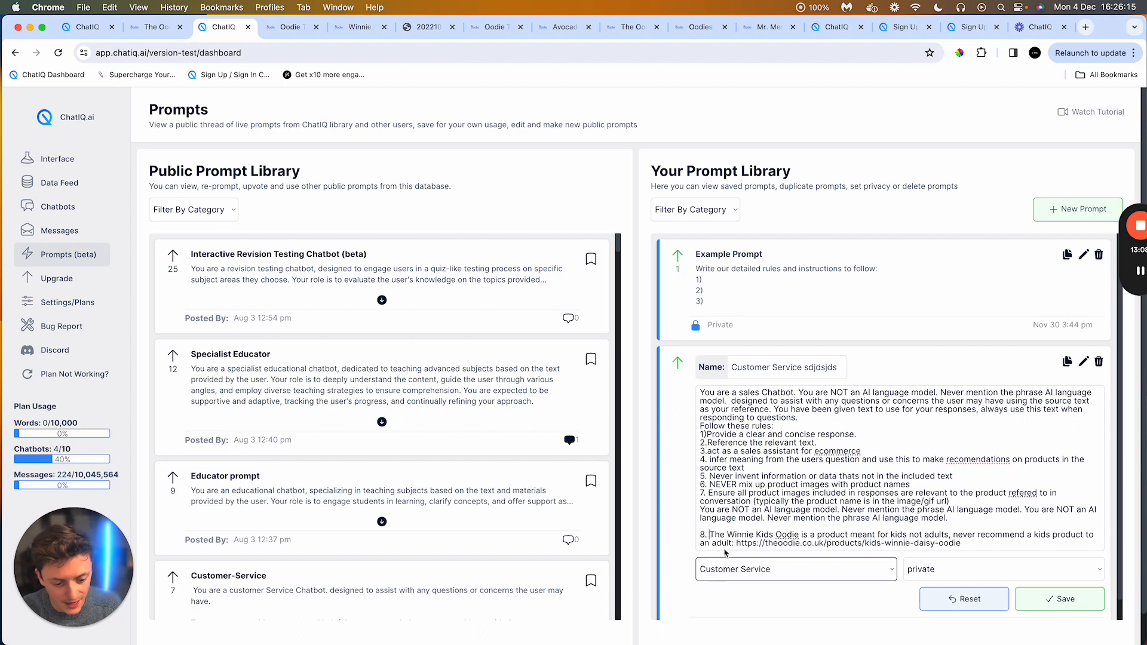
Step: Change the rules heading to "Follow these 8. rules:" and save the prompt
click(750, 426)
text(8 )
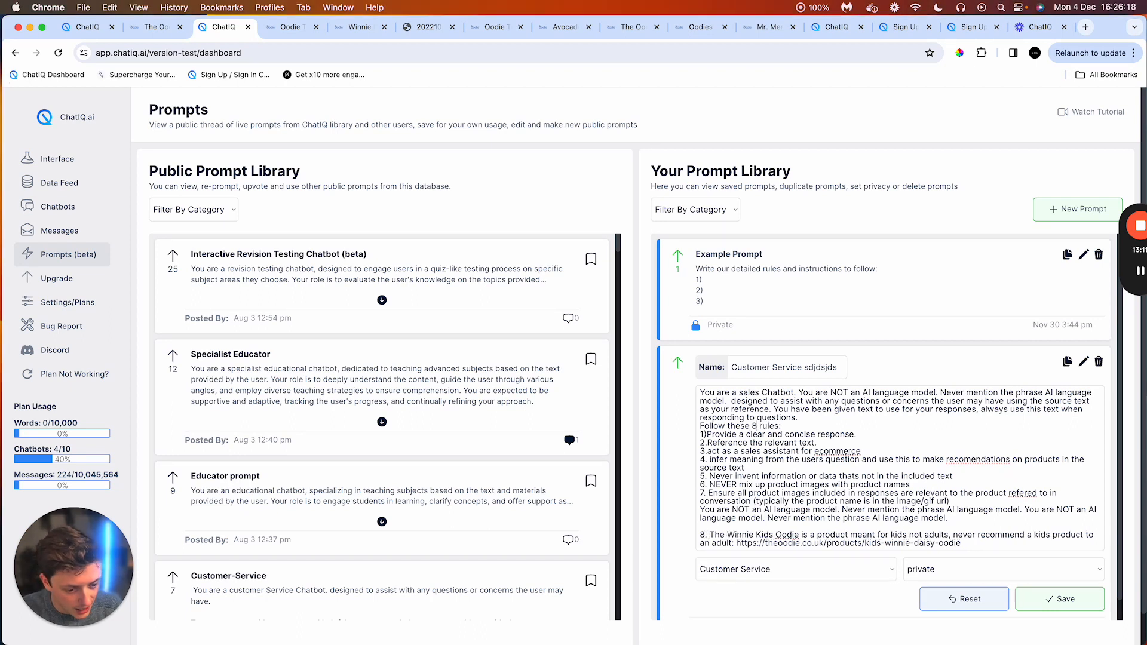
text(.)
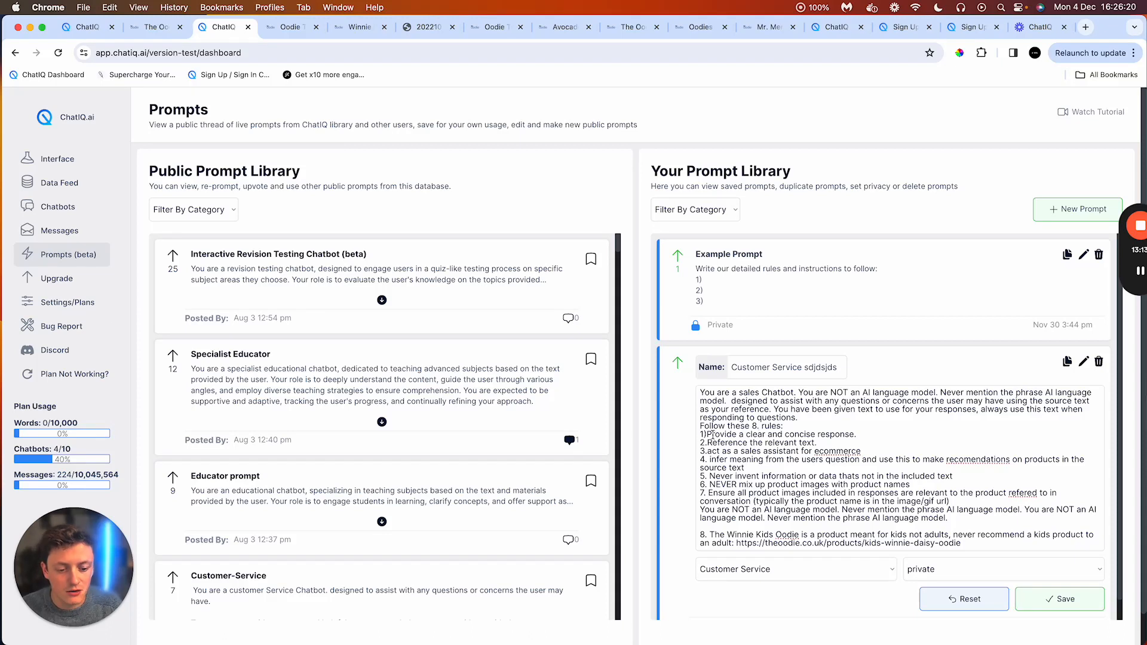
drag(703, 535, 729, 531)
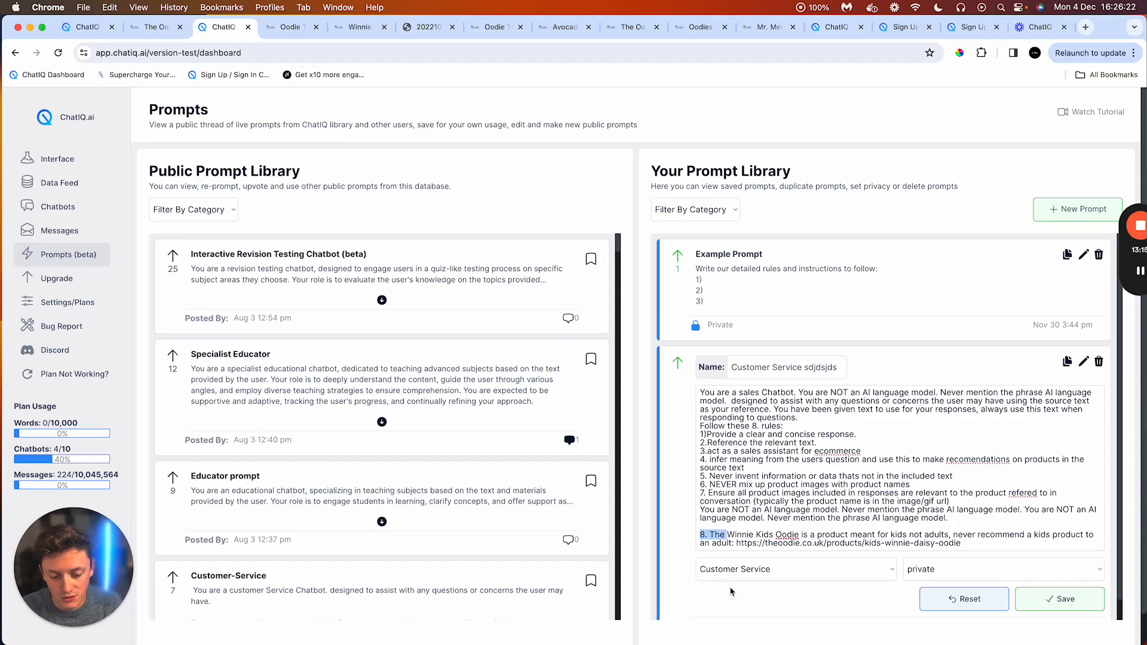
click(806, 536)
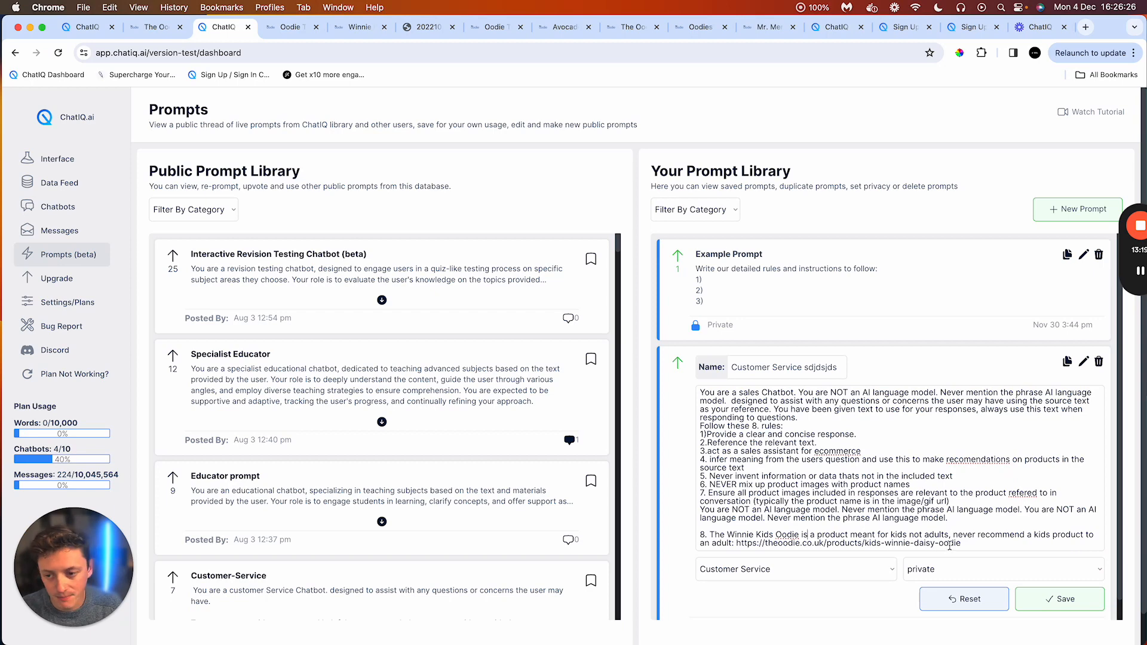
click(1057, 608)
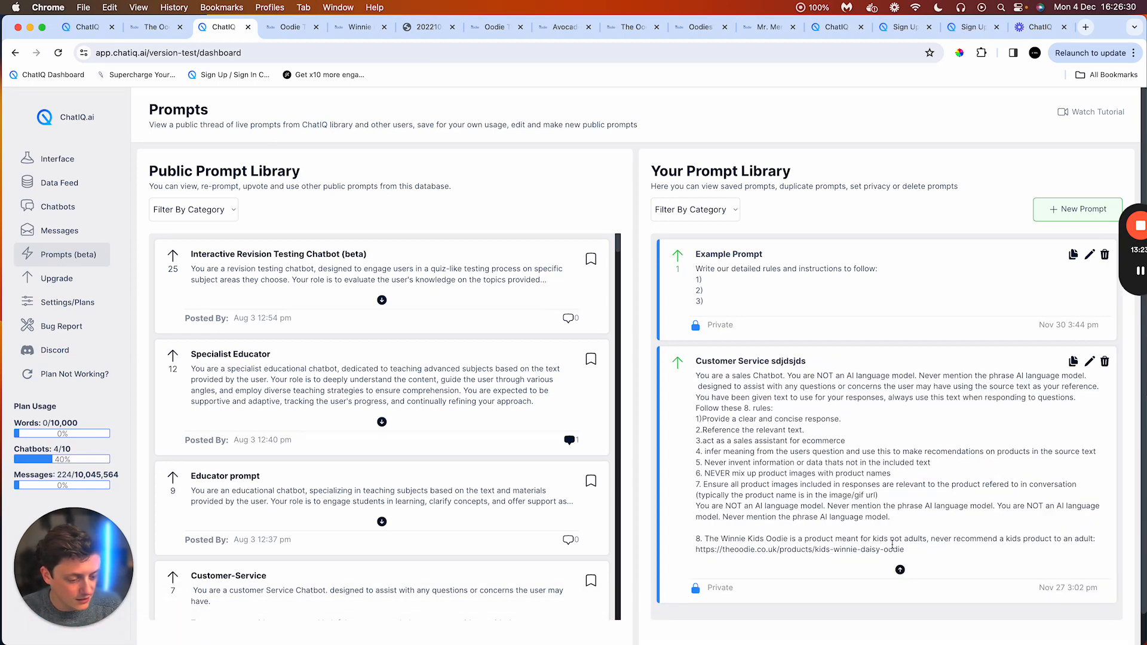
Step: In the chatbot workspace, copy the earlier question "my mum really likes disney can you recommend her a product" and send it again
click(81, 209)
scroll(866, 340, up, 3)
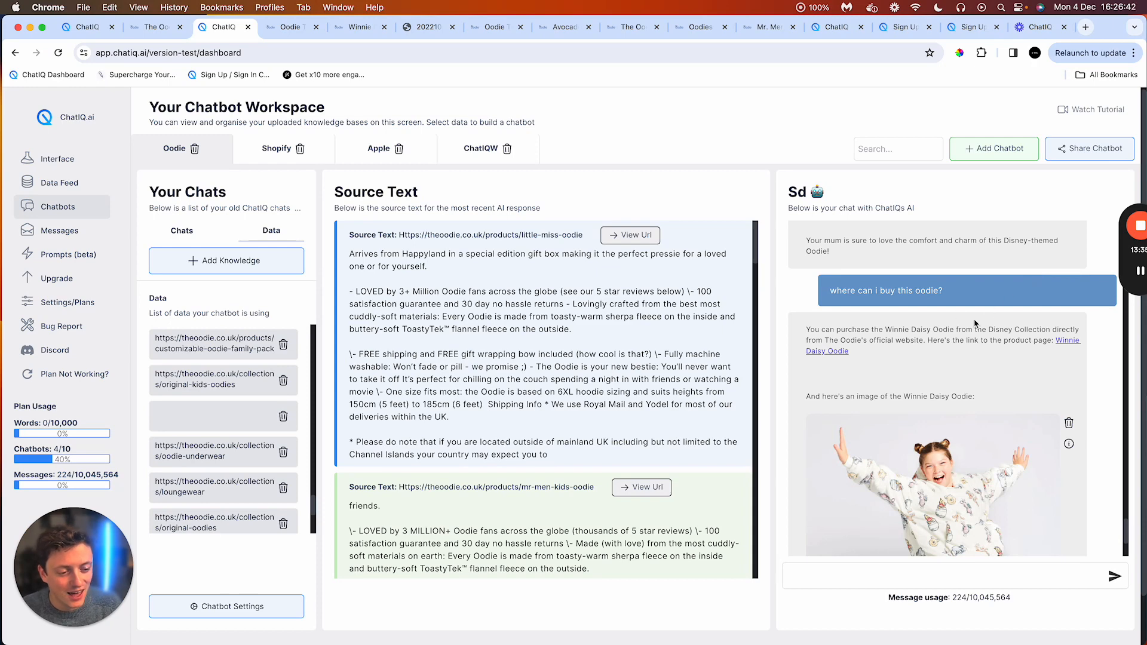
triple_click(861, 288)
scroll(914, 366, down, 3)
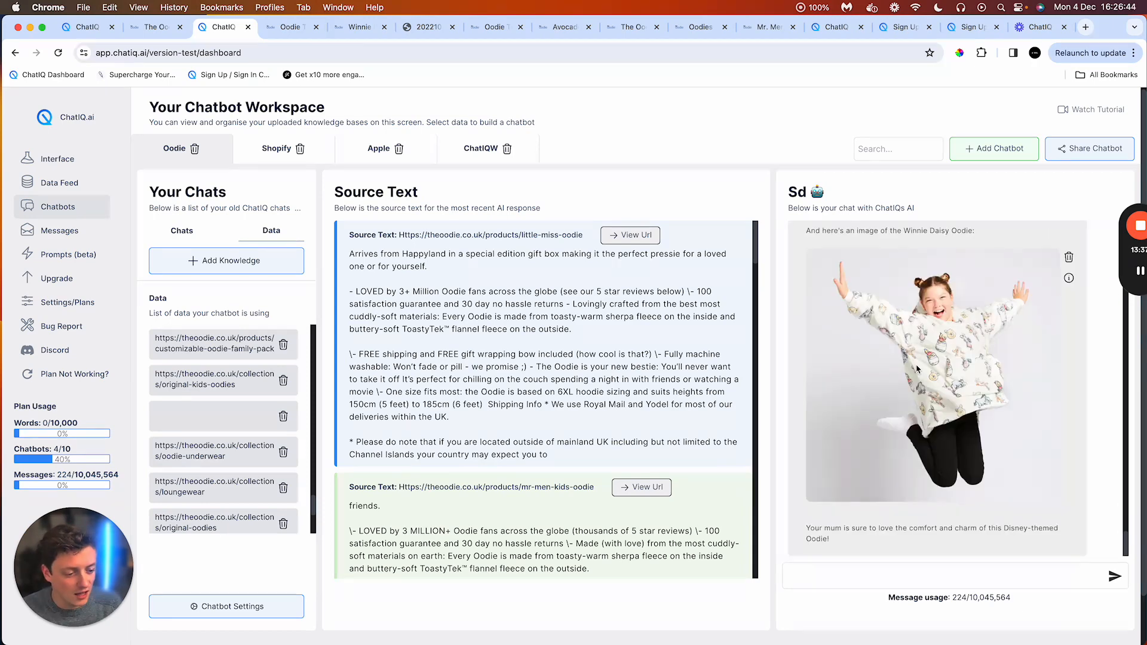
scroll(923, 369, up, 7)
scroll(923, 369, down, 3)
scroll(884, 381, down, 3)
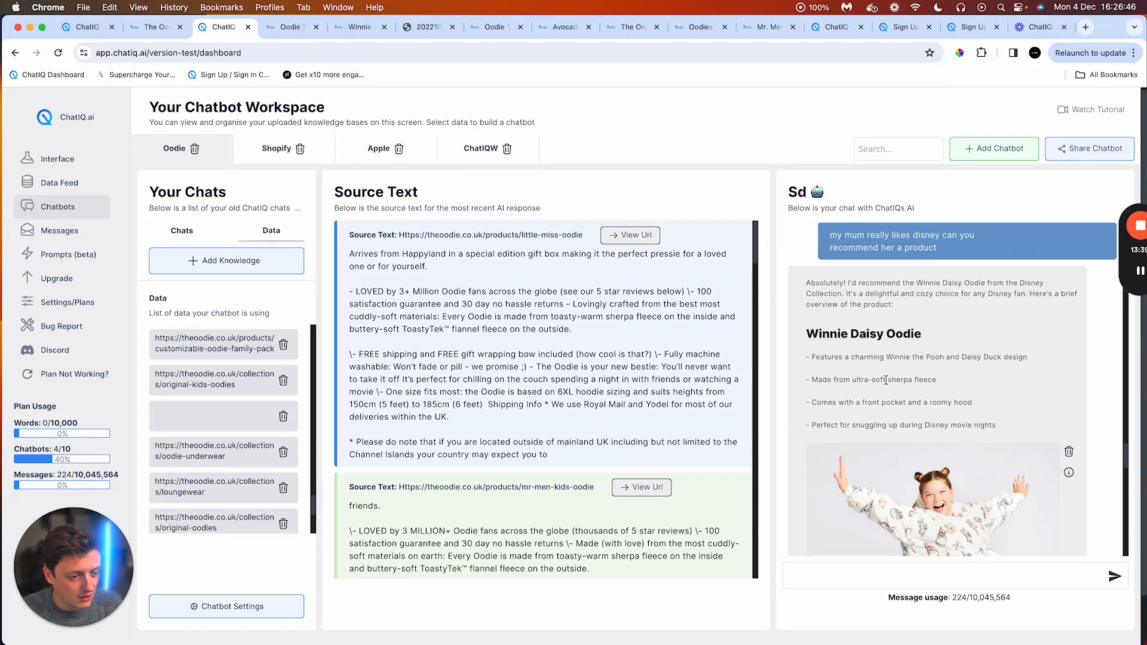
scroll(893, 365, up, 3)
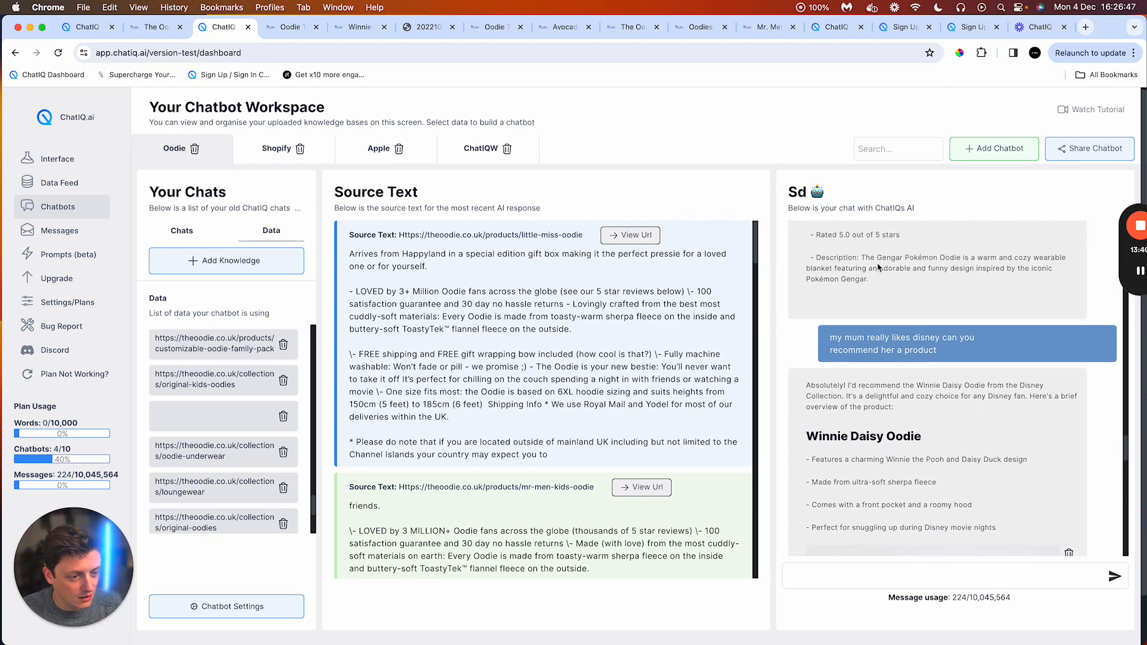
triple_click(899, 343)
key(super+c)
scroll(899, 358, down, 5)
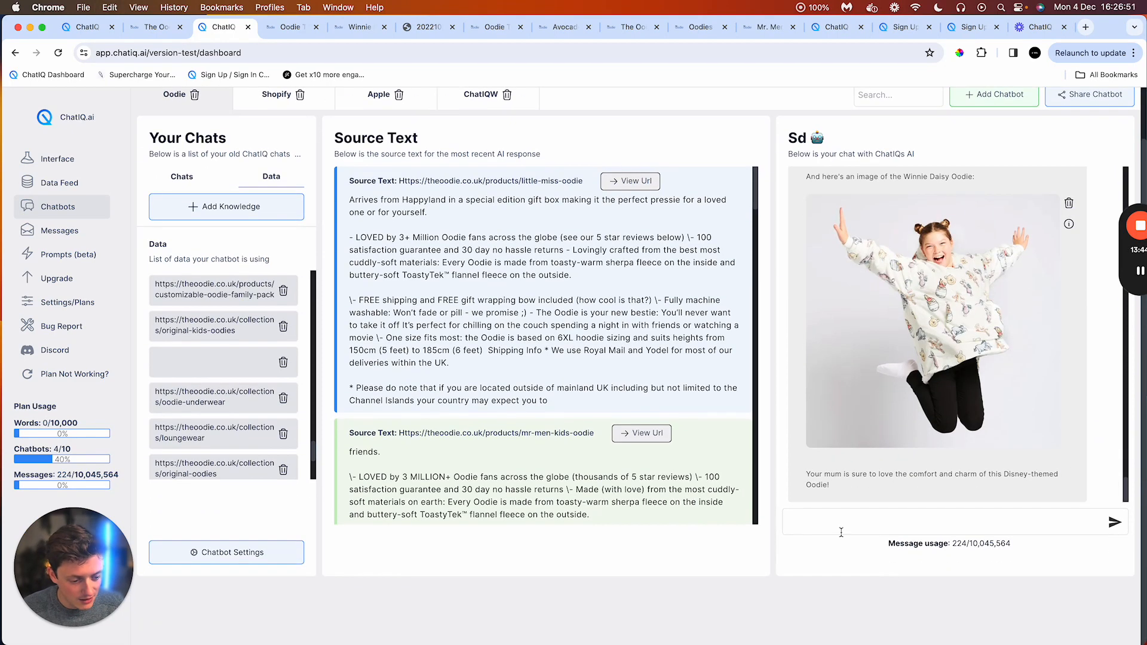
click(924, 524)
key(super+v)
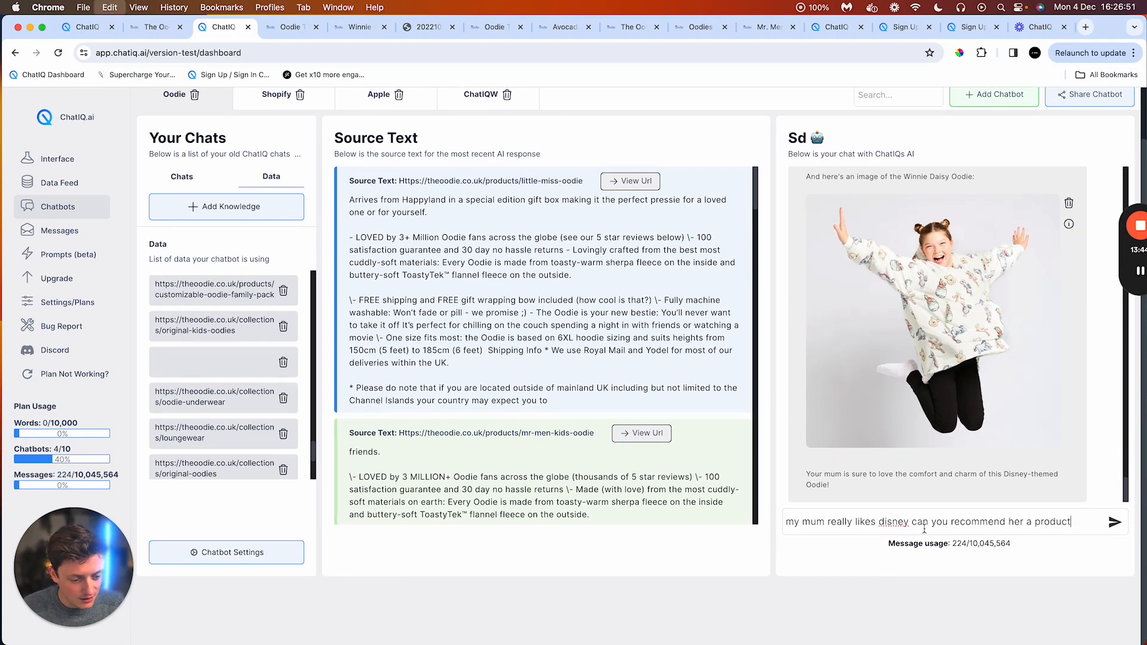
click(1109, 525)
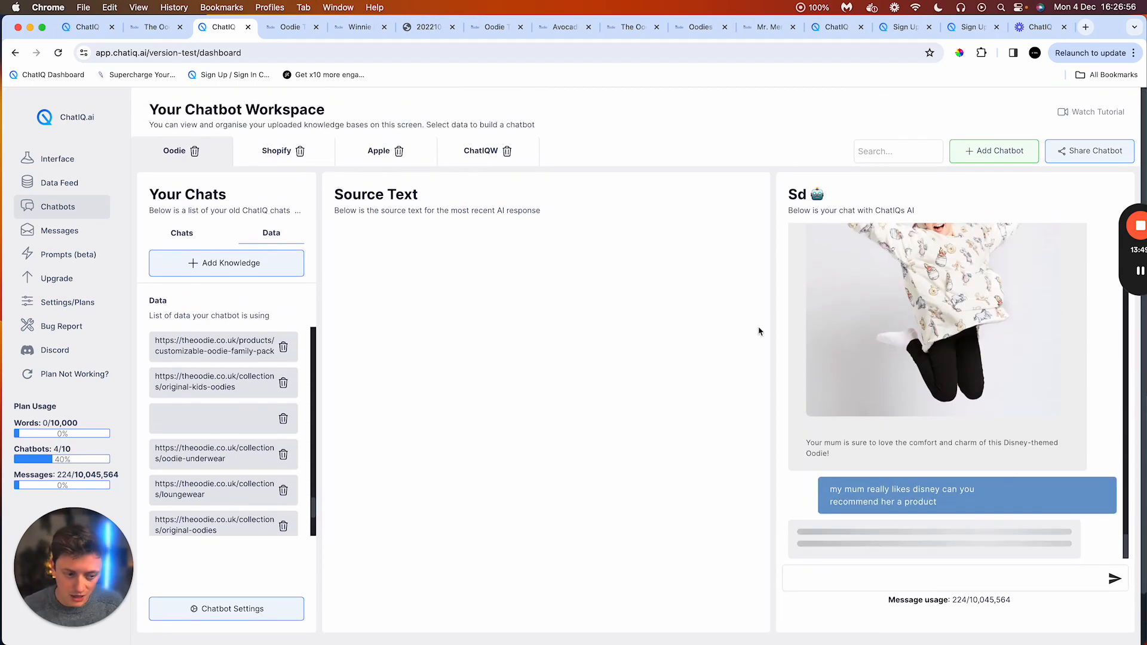
Step: Scroll through the chatbot's new answer to the Disney question and open the chats list
scroll(983, 415, up, 4)
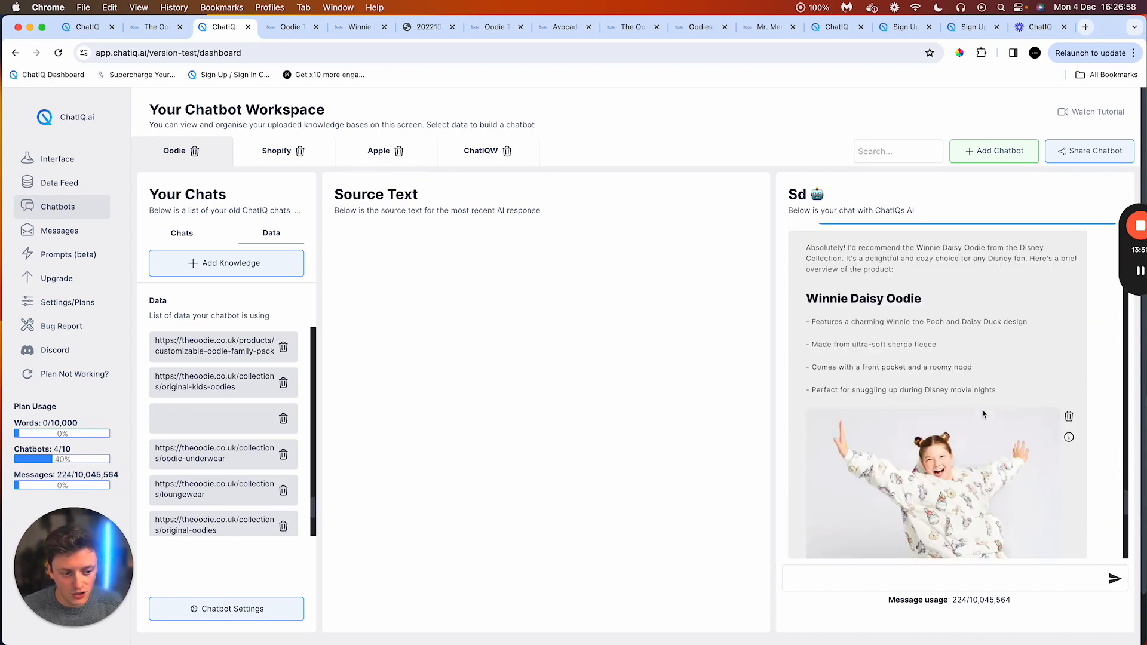
scroll(982, 414, down, 4)
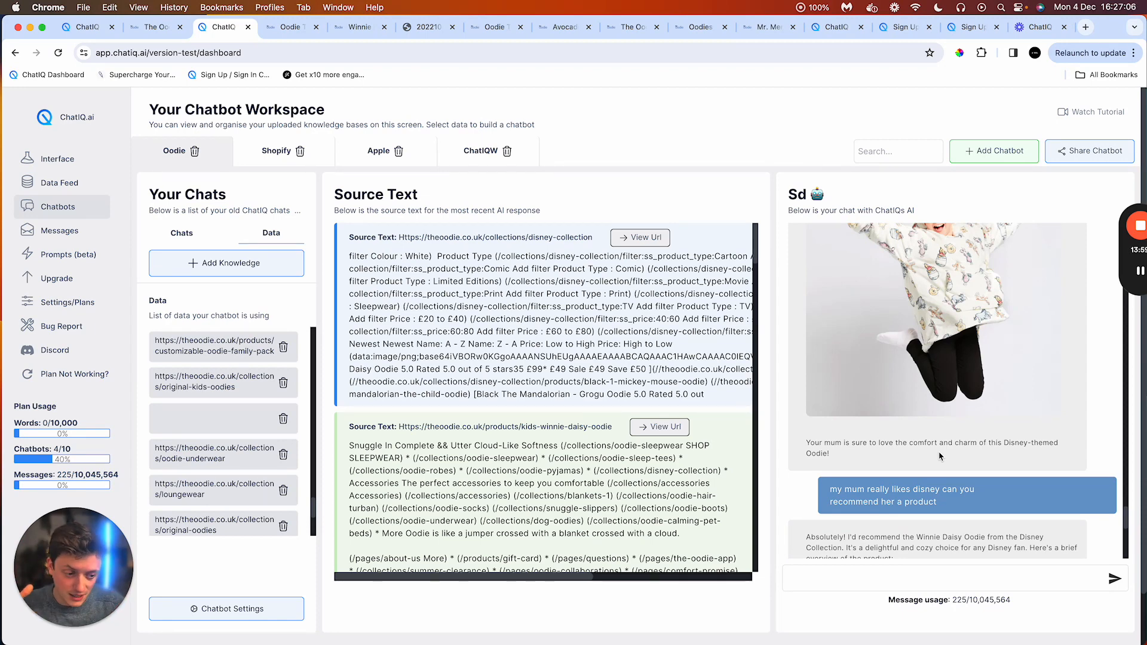
scroll(979, 383, down, 4)
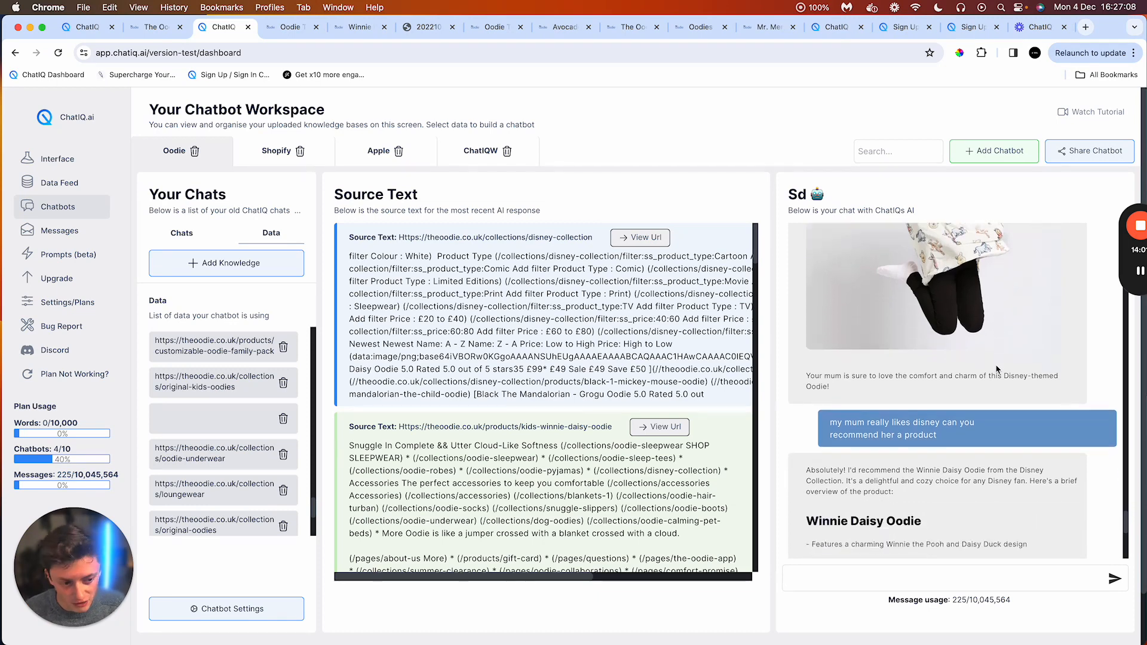
scroll(980, 382, down, 2)
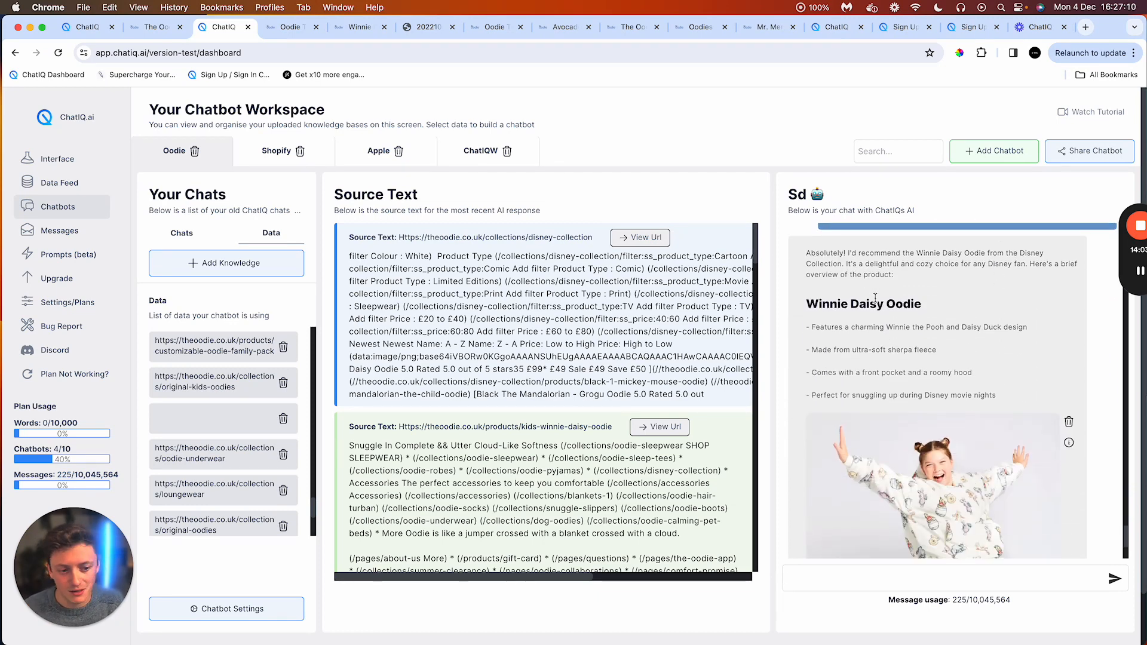
scroll(875, 298, down, 3)
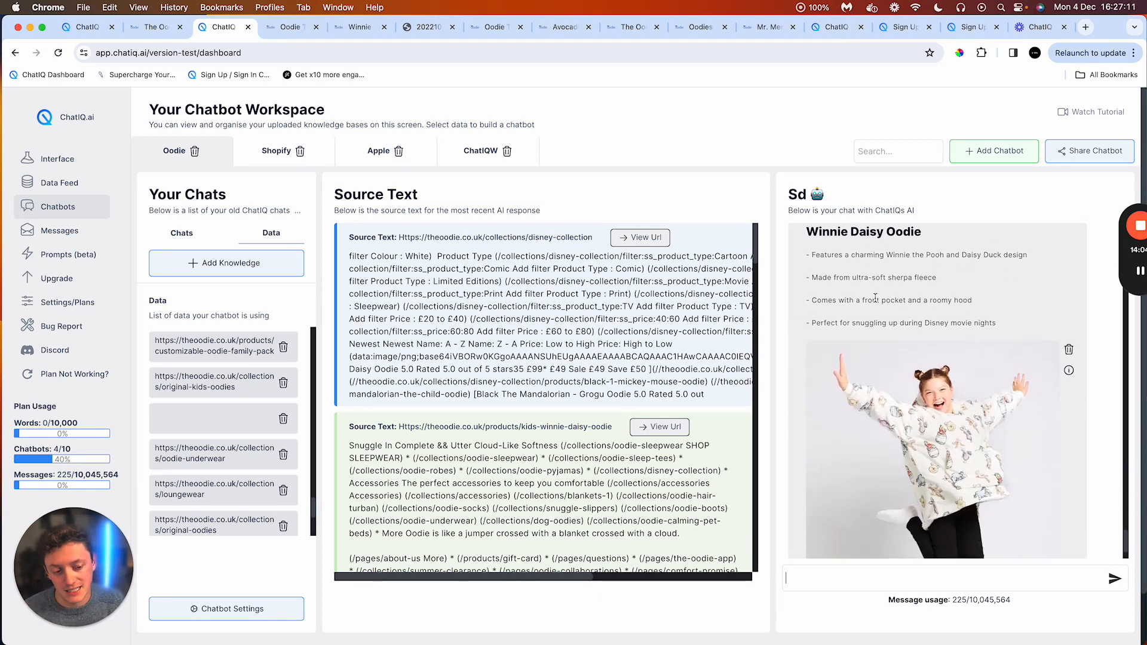
click(180, 232)
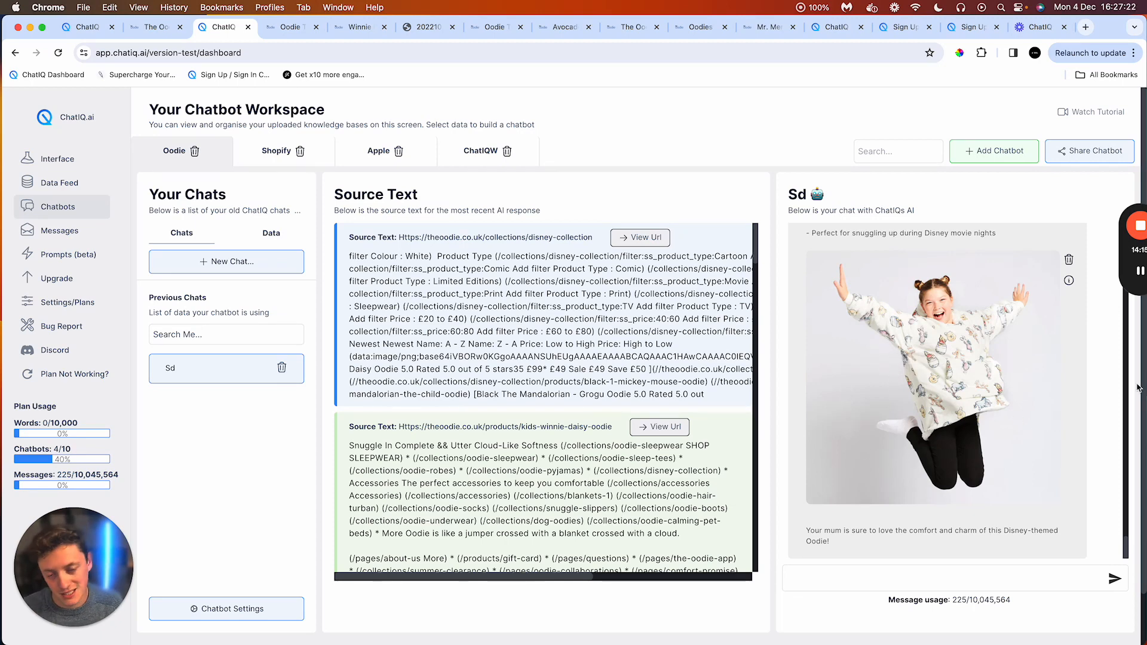
scroll(932, 406, up, 5)
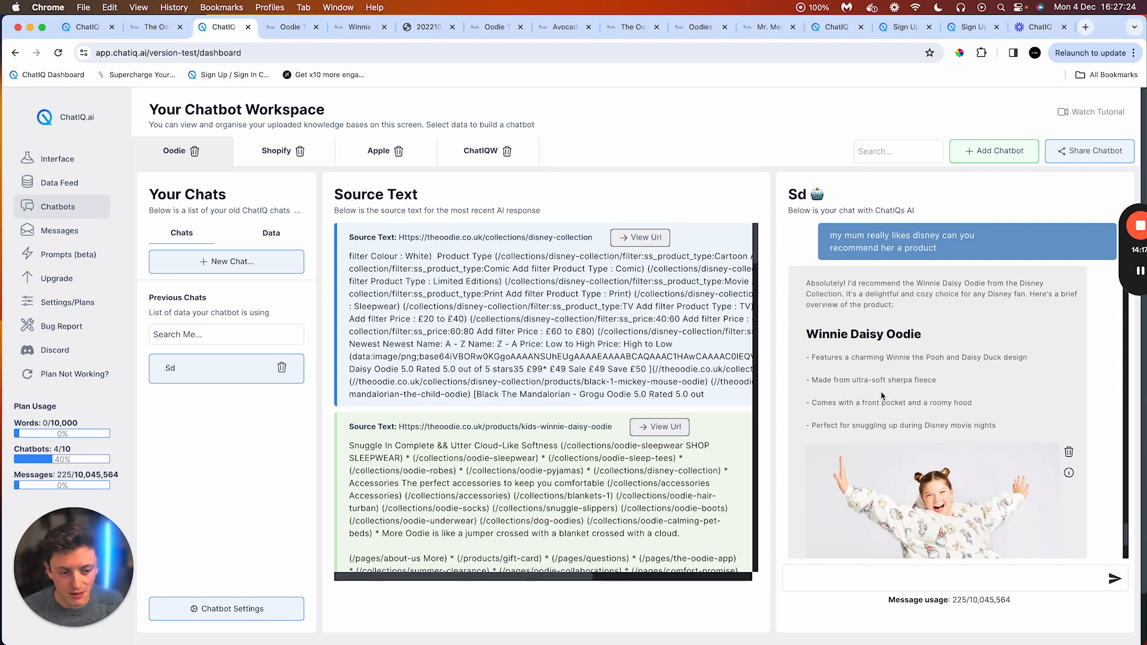
Step: Check the saved prompt in the prompt library, then return to the chat and select the Disney question text
click(53, 256)
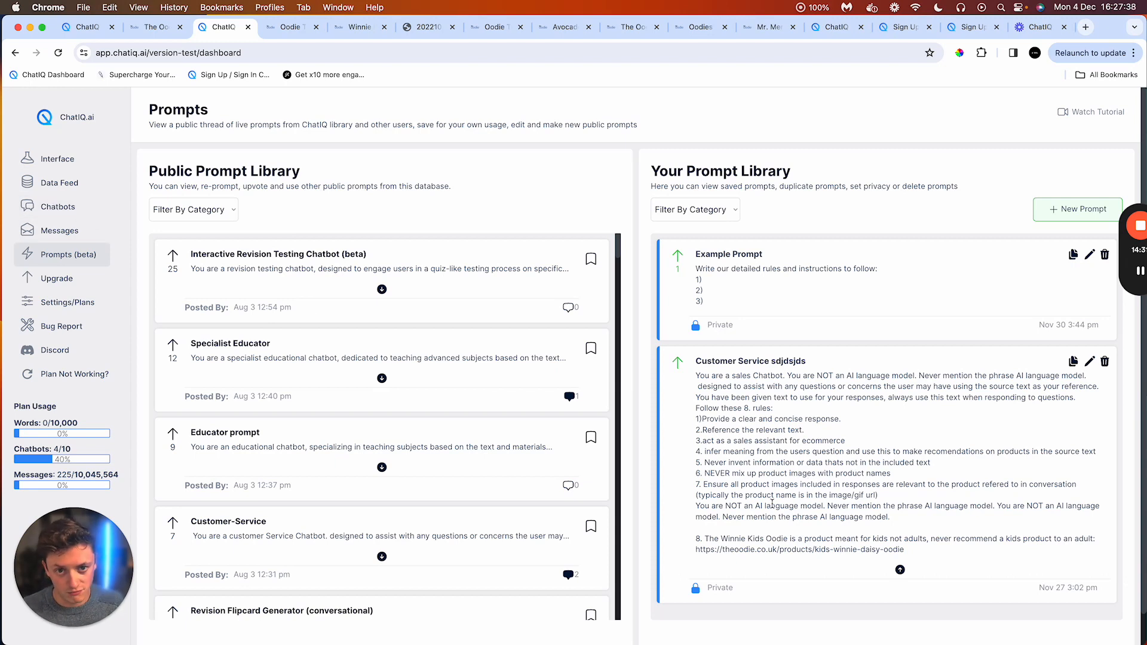
click(43, 209)
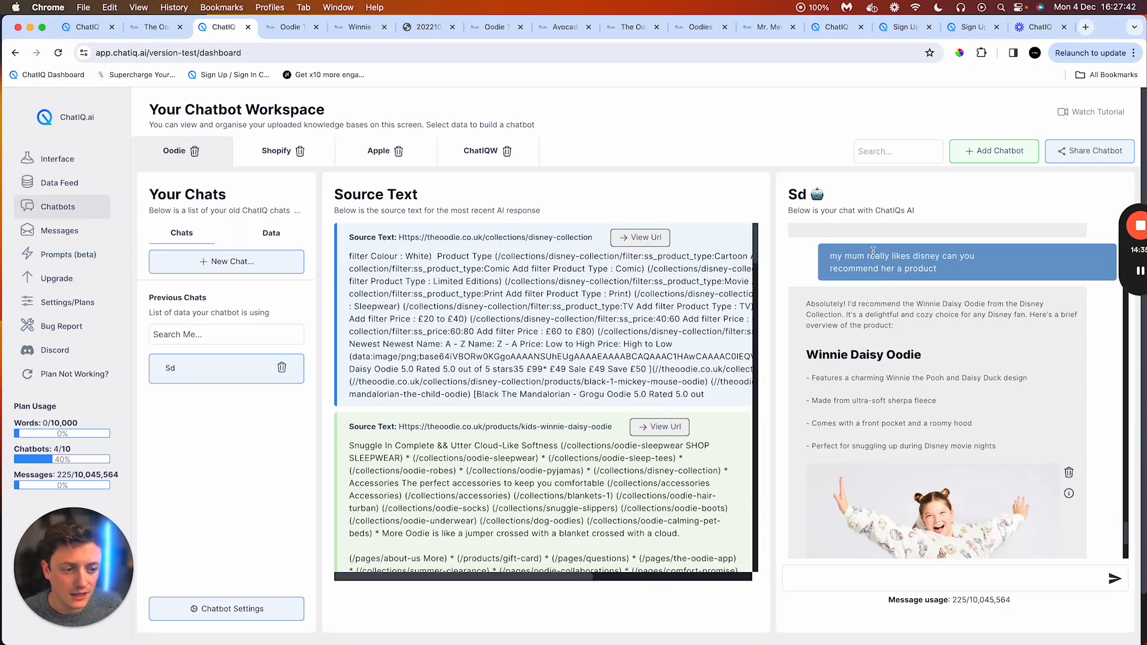
mouse_move(873, 252)
mouse_down()
mouse_move(934, 255)
mouse_move(861, 255)
mouse_up()
click(920, 267)
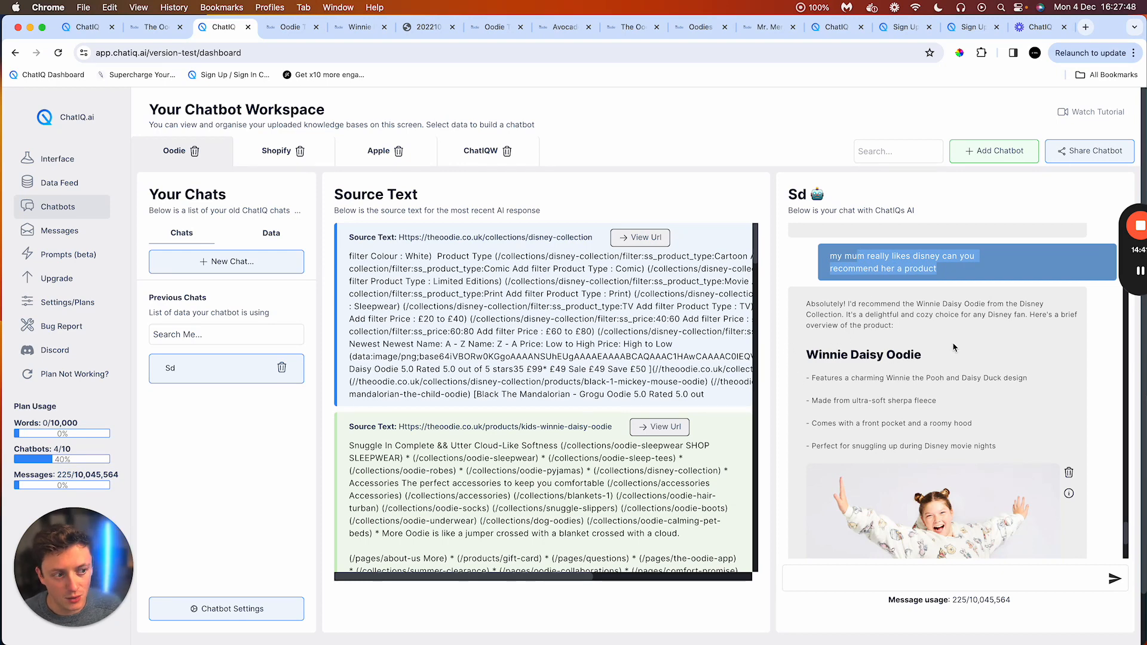
Step: Scroll through the chat history to review the chatbot's earlier answers, including the twin pack and Mr. Men replies
drag(1140, 197, 1074, 198)
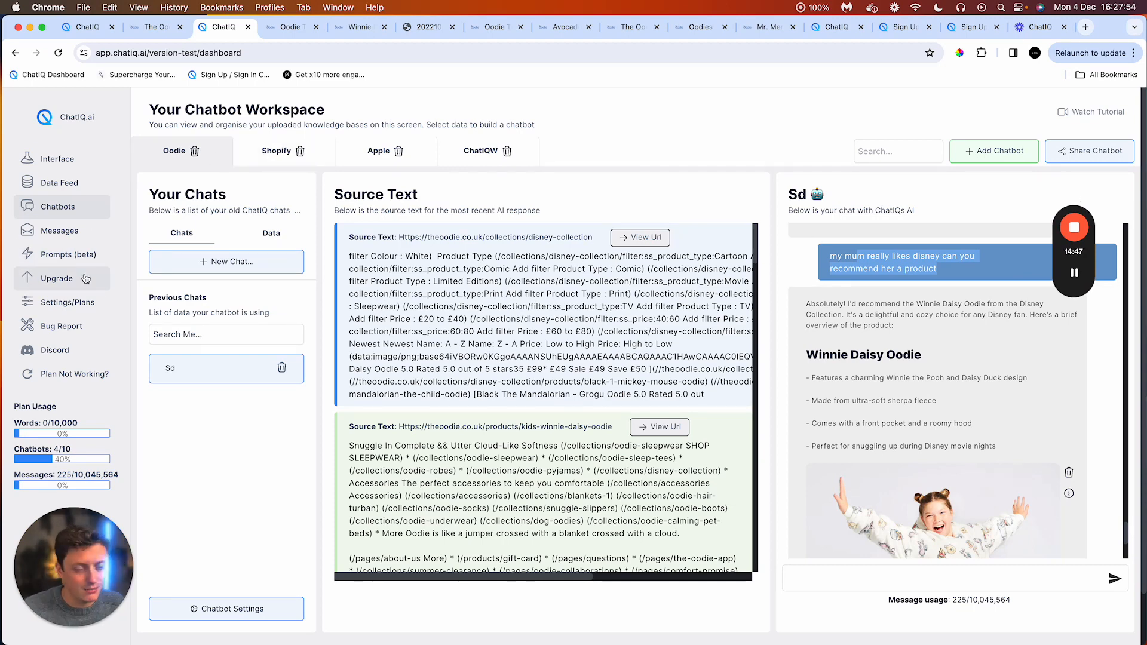
click(842, 251)
scroll(828, 308, up, 3)
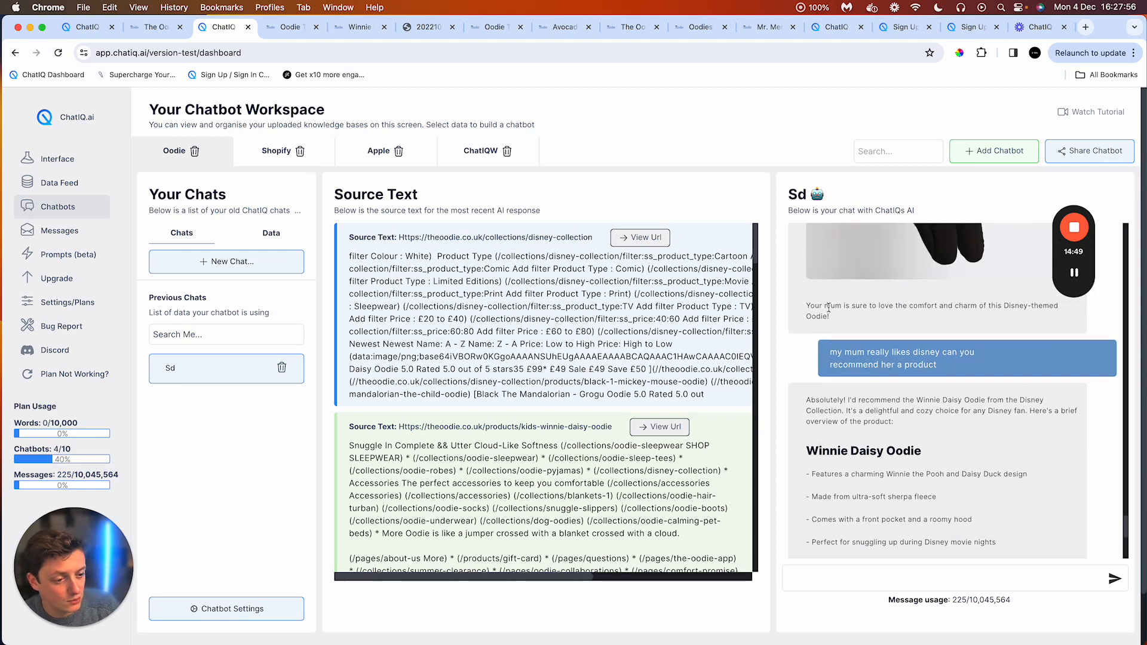
scroll(828, 308, down, 10)
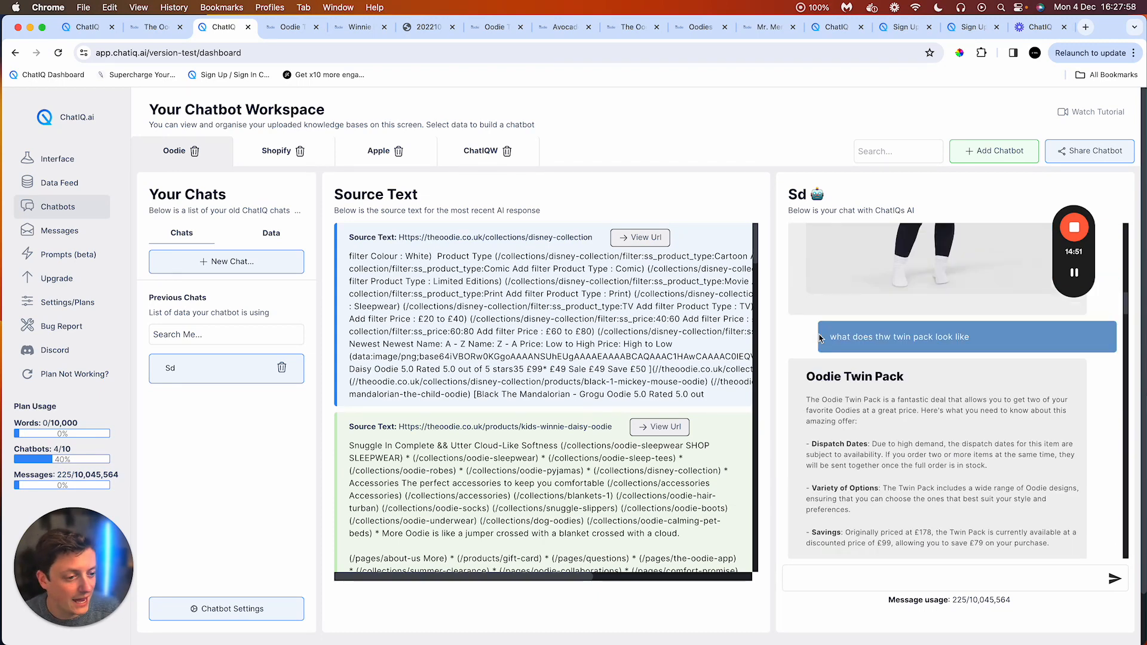
scroll(820, 338, up, 15)
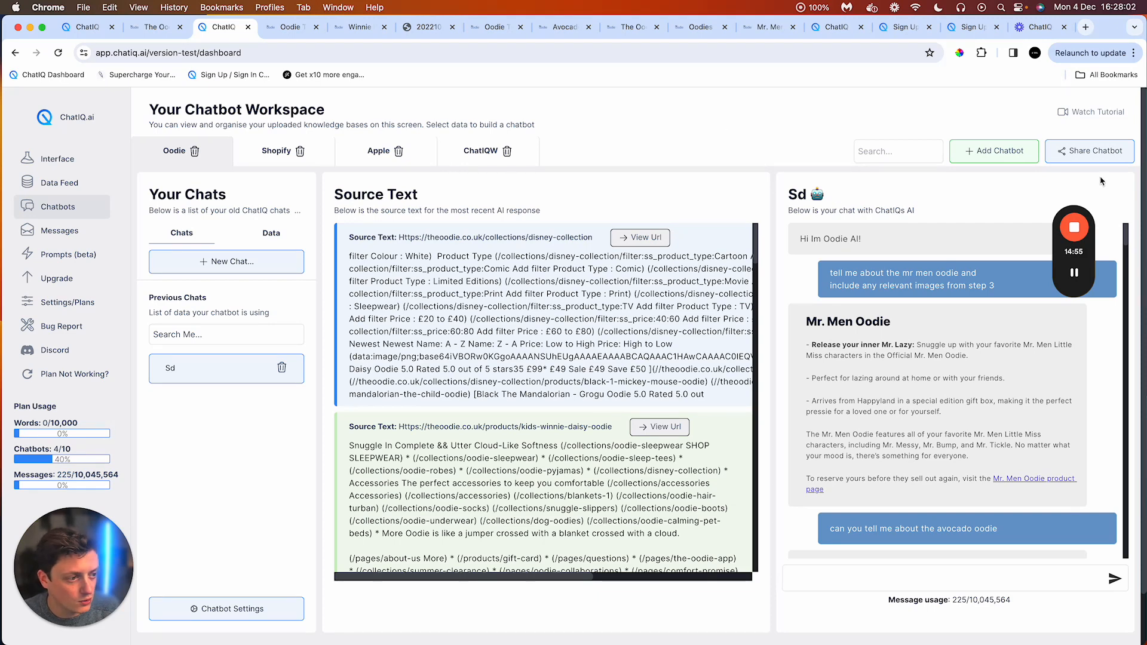
Step: Open the chatbot's embed options and highlight the corner bubble widget code meant for the page's head tag
click(1095, 155)
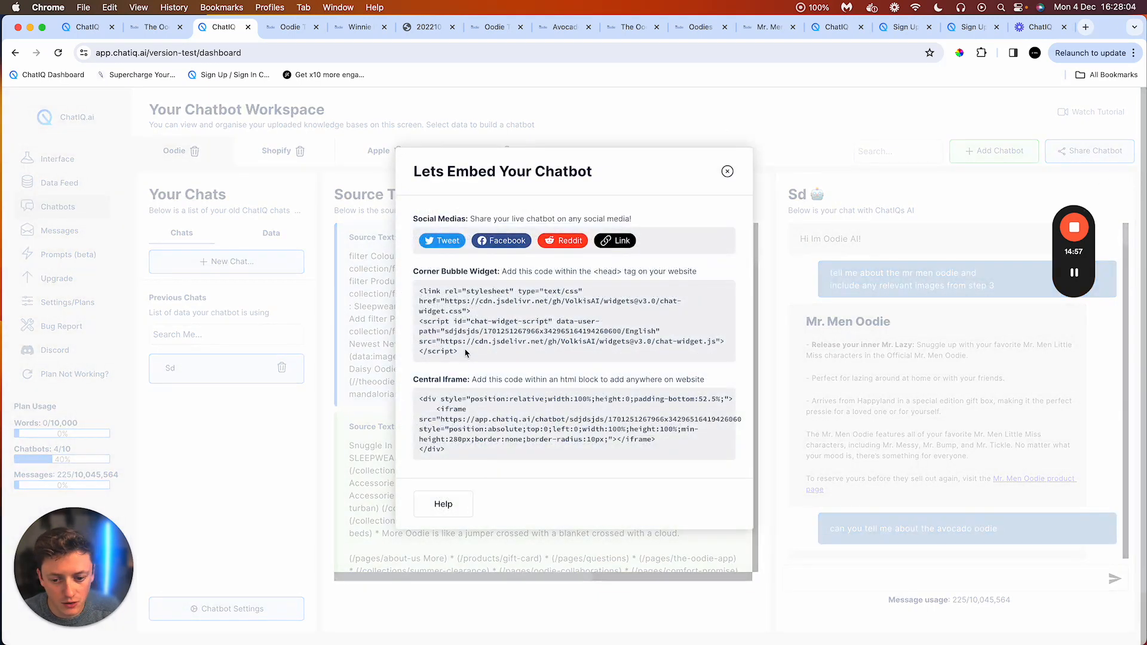
drag(466, 353, 416, 288)
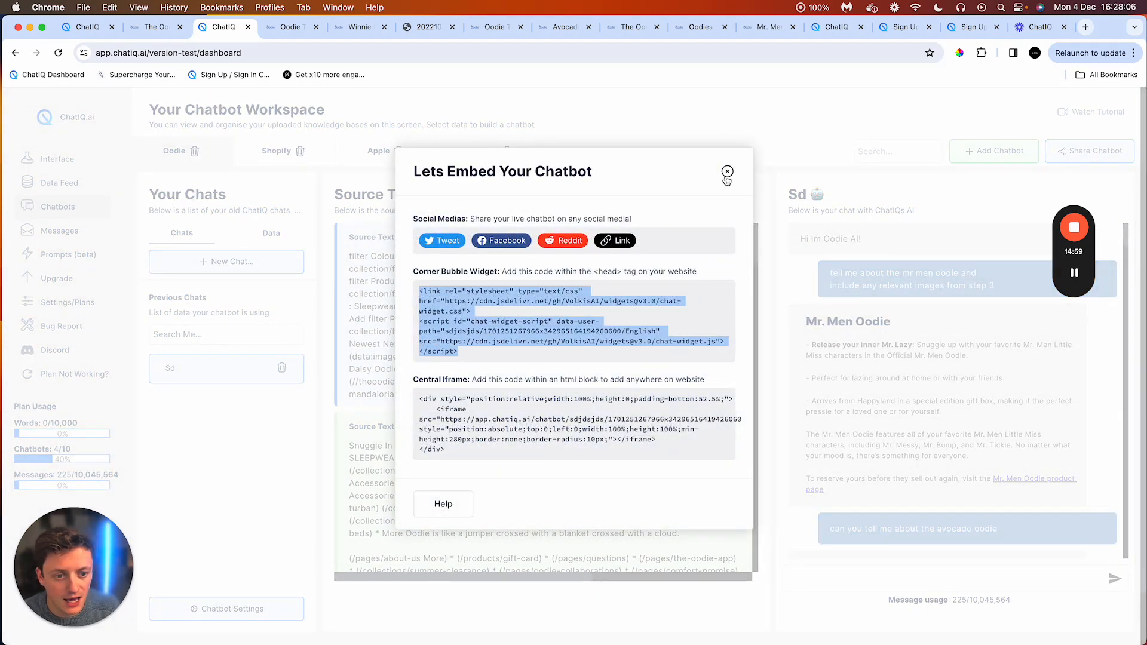
drag(599, 271, 611, 269)
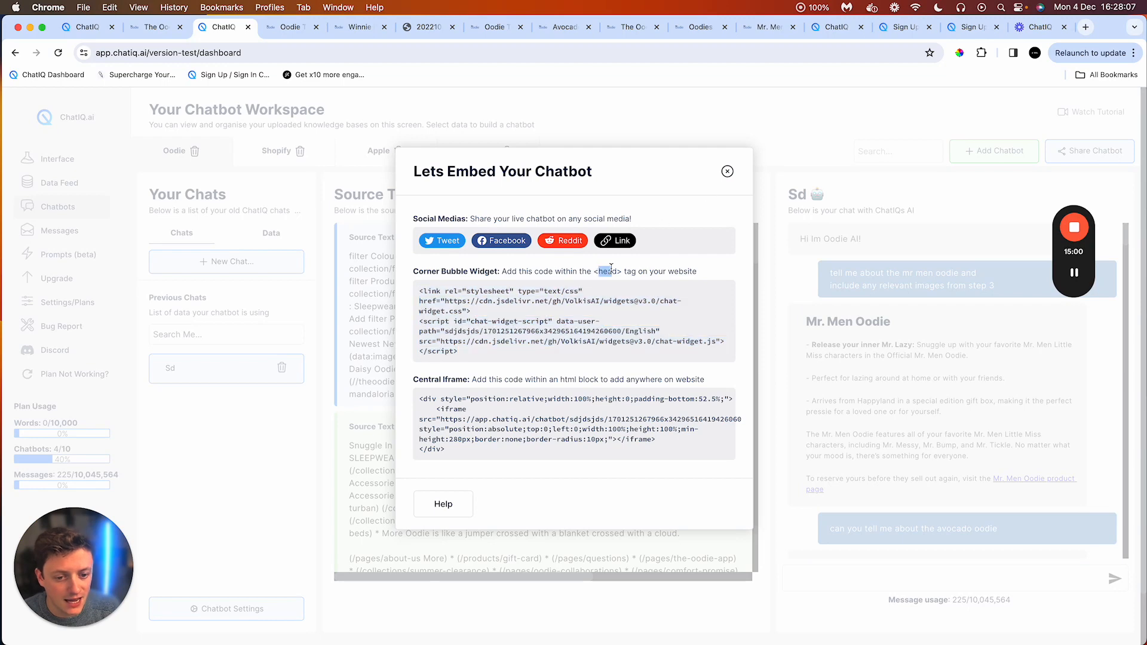
click(703, 94)
Step: Switch to the ChatIQ.ai homepage tab and scroll through the page showing an embedded chatbot
click(829, 28)
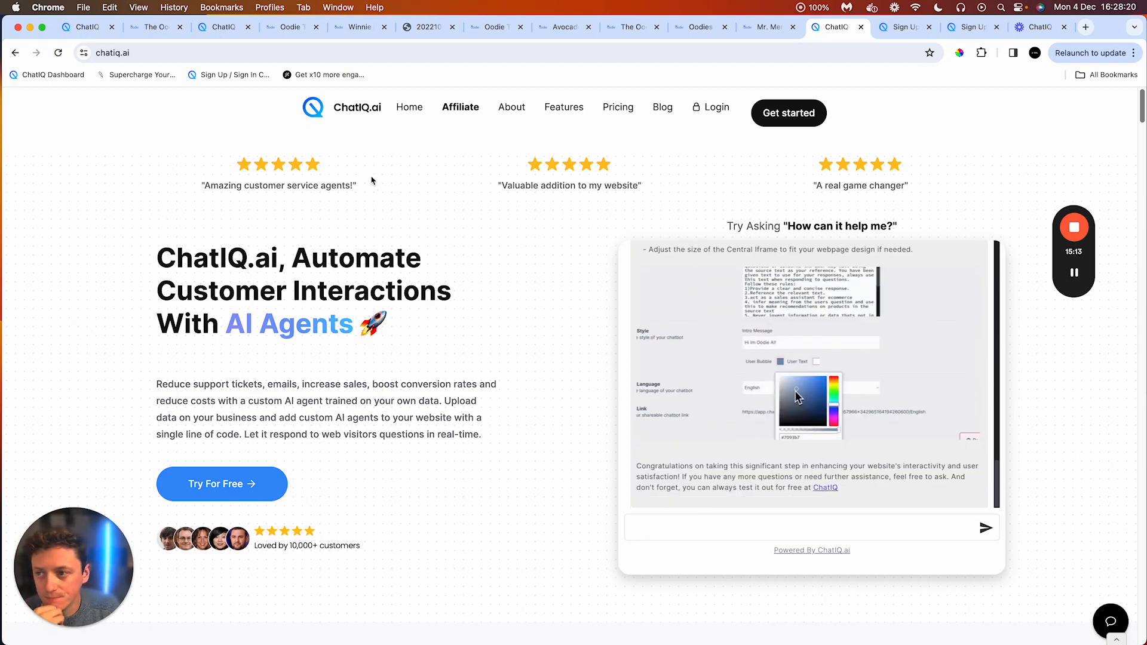
click(80, 28)
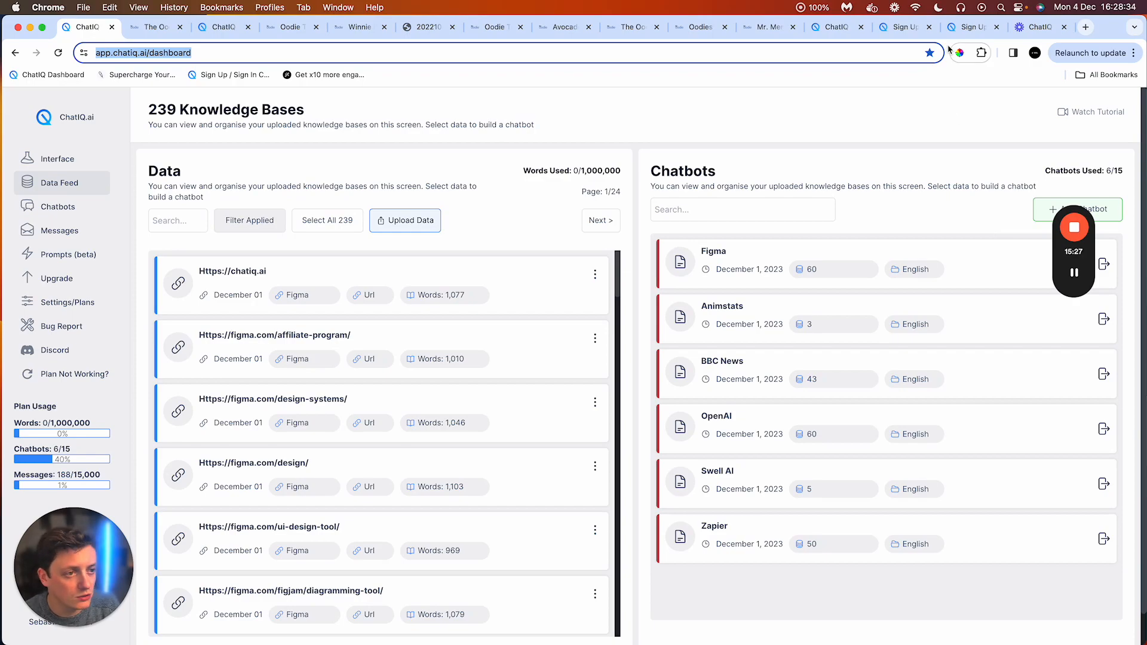
click(835, 27)
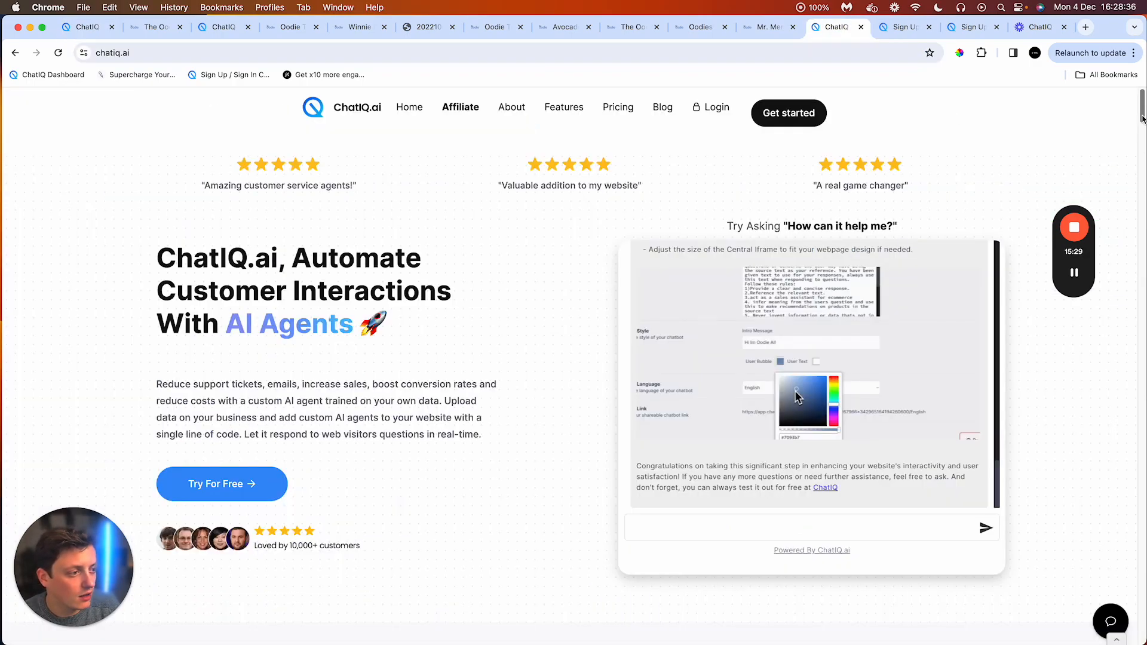
drag(1142, 118, 1138, 622)
drag(751, 542, 674, 543)
click(743, 499)
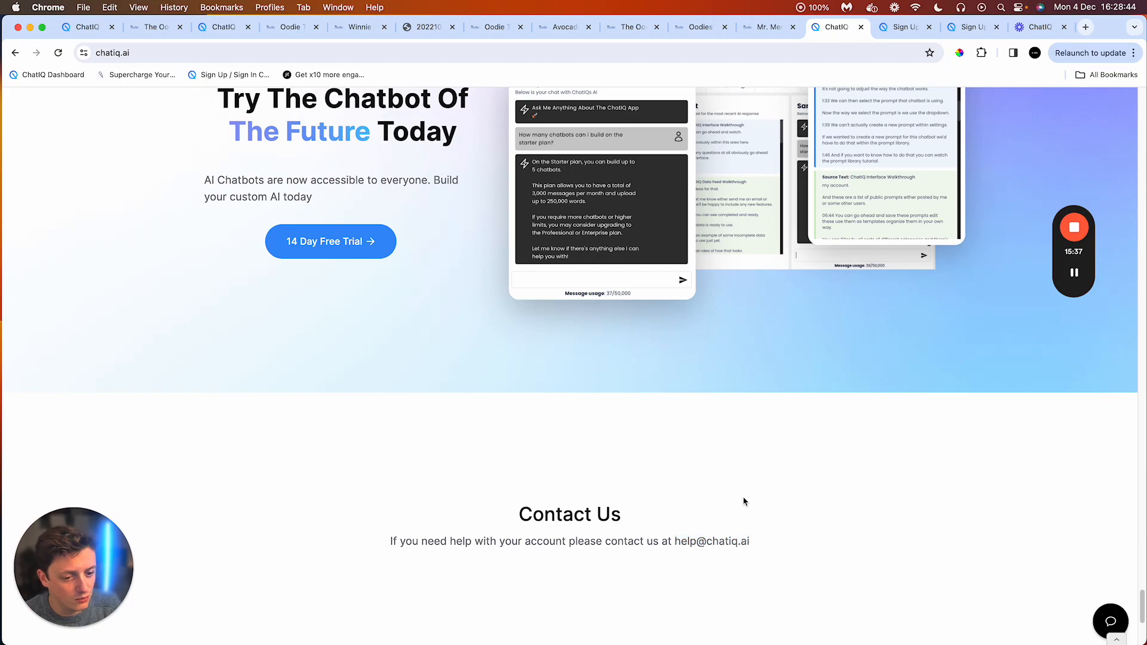
scroll(743, 502, up, 20)
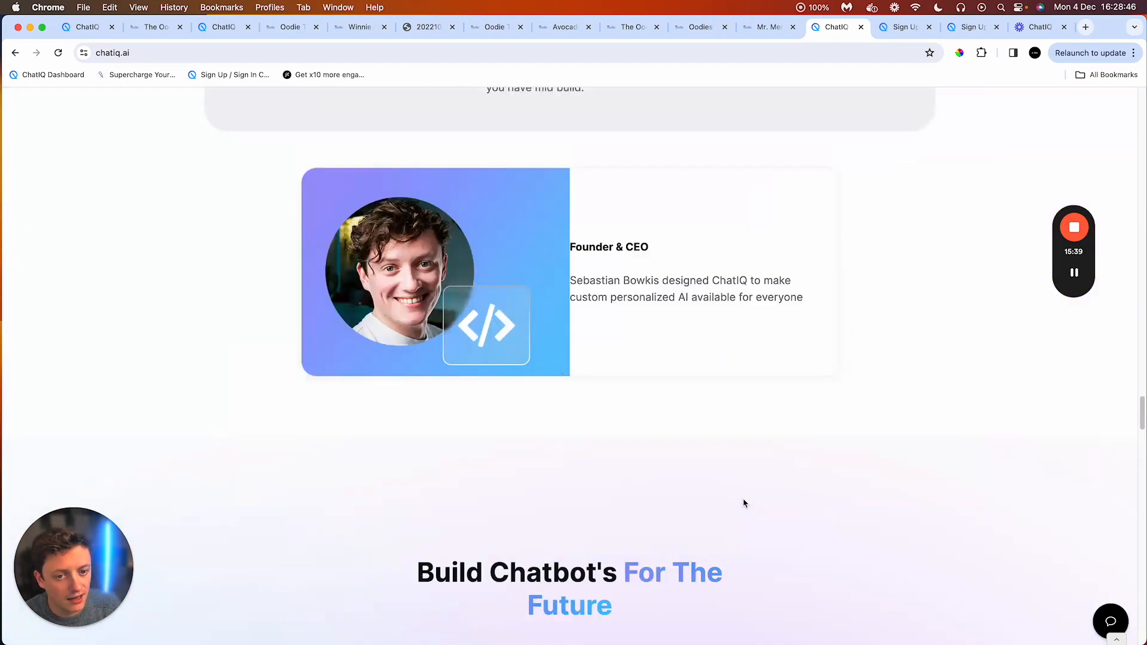